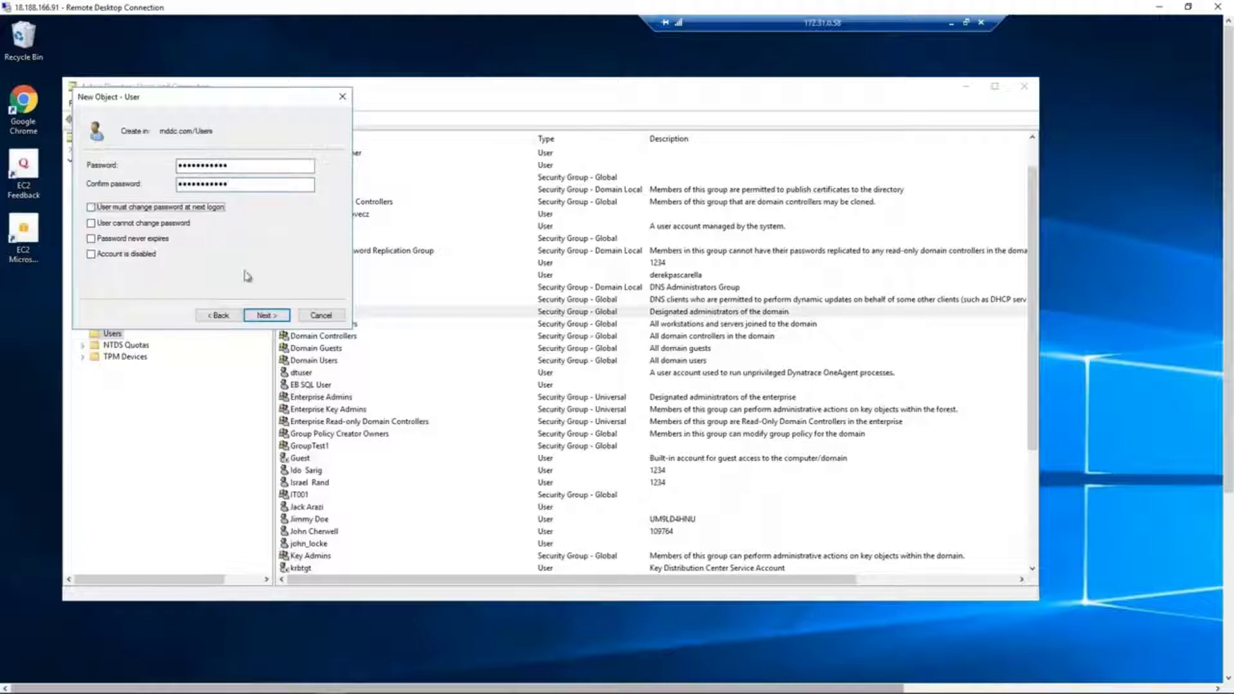
Finish creating the first new user account in the mddc.com/Users container with the password options as set
click(263, 315)
click(266, 315)
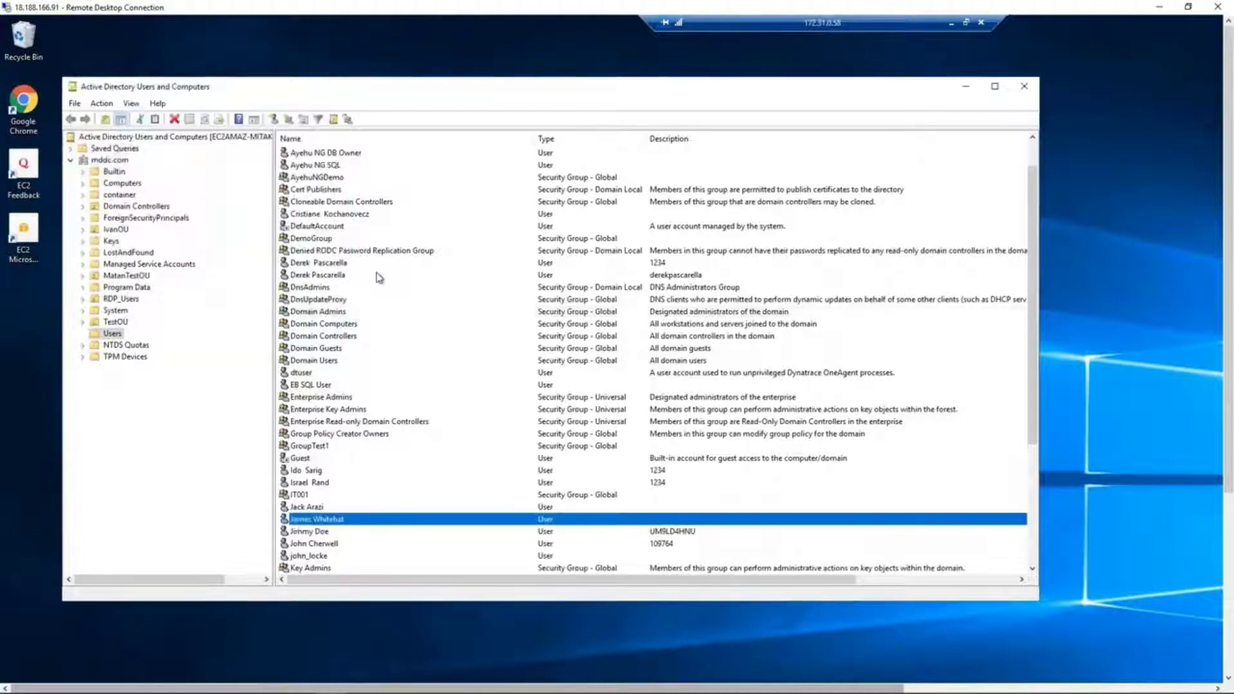
Start a second new user in mddc.com/Users and enter the user's first name, last name and logon name
click(273, 119)
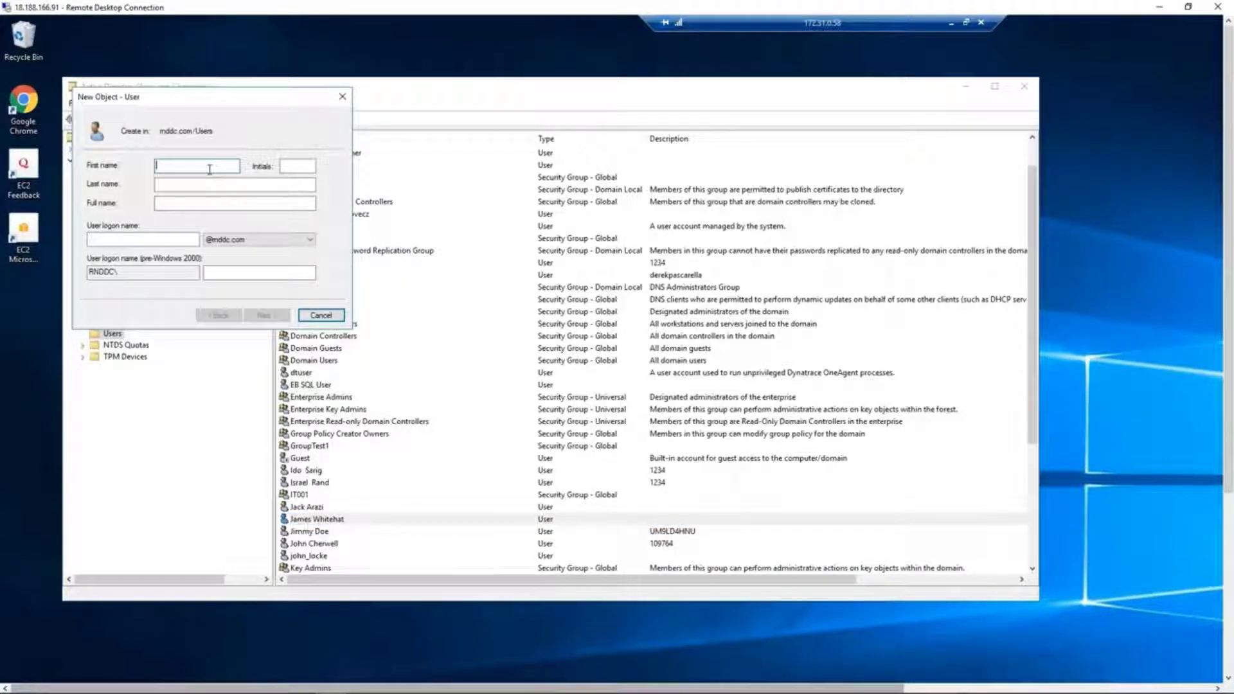
text(James)
key(Tab)
text(Blackhat)
key(Tab)
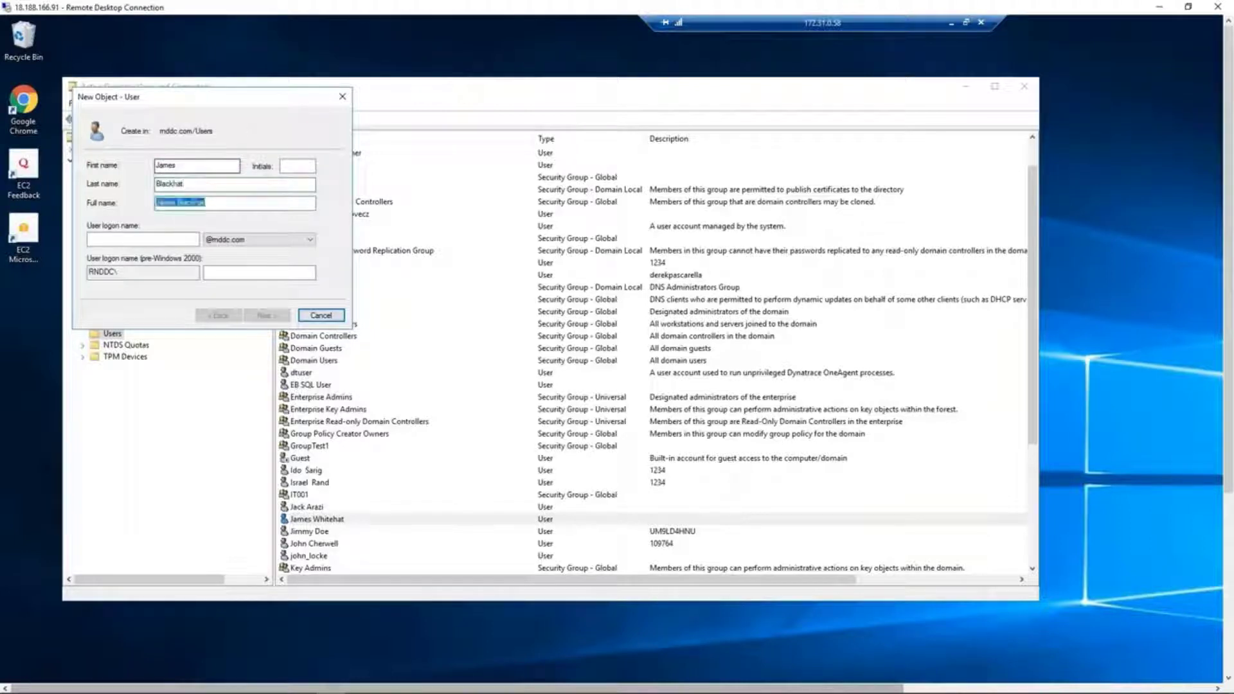
key(Tab)
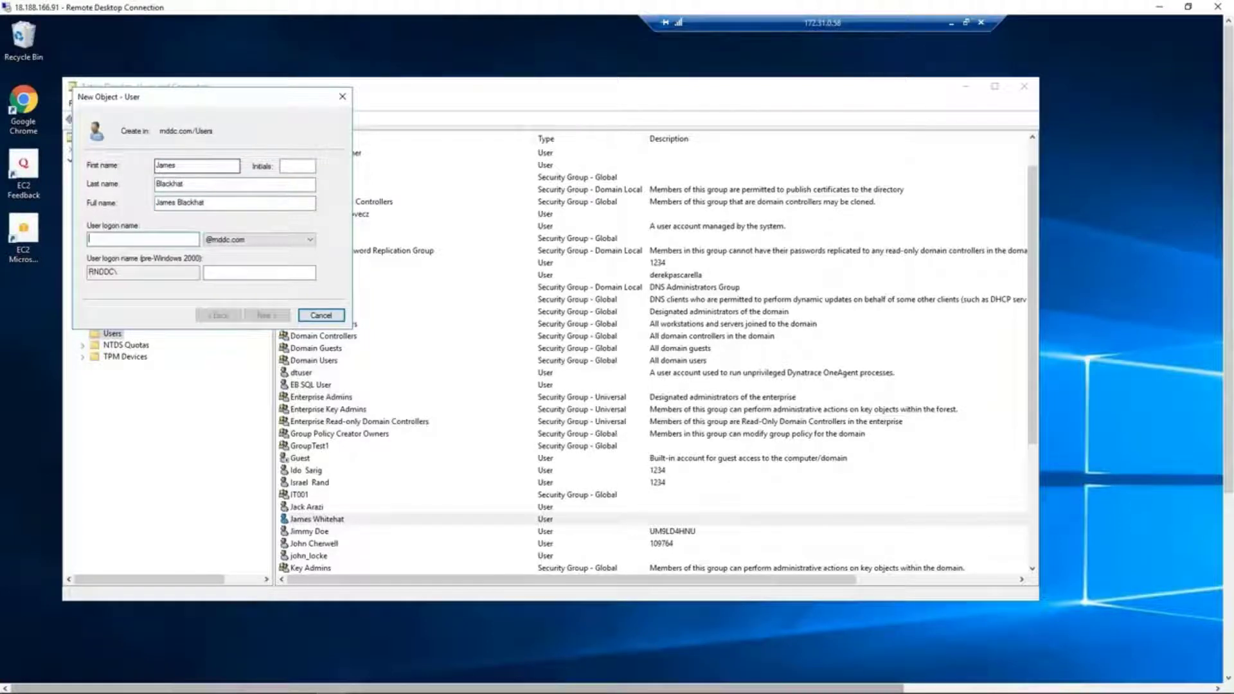
text(jblackhat)
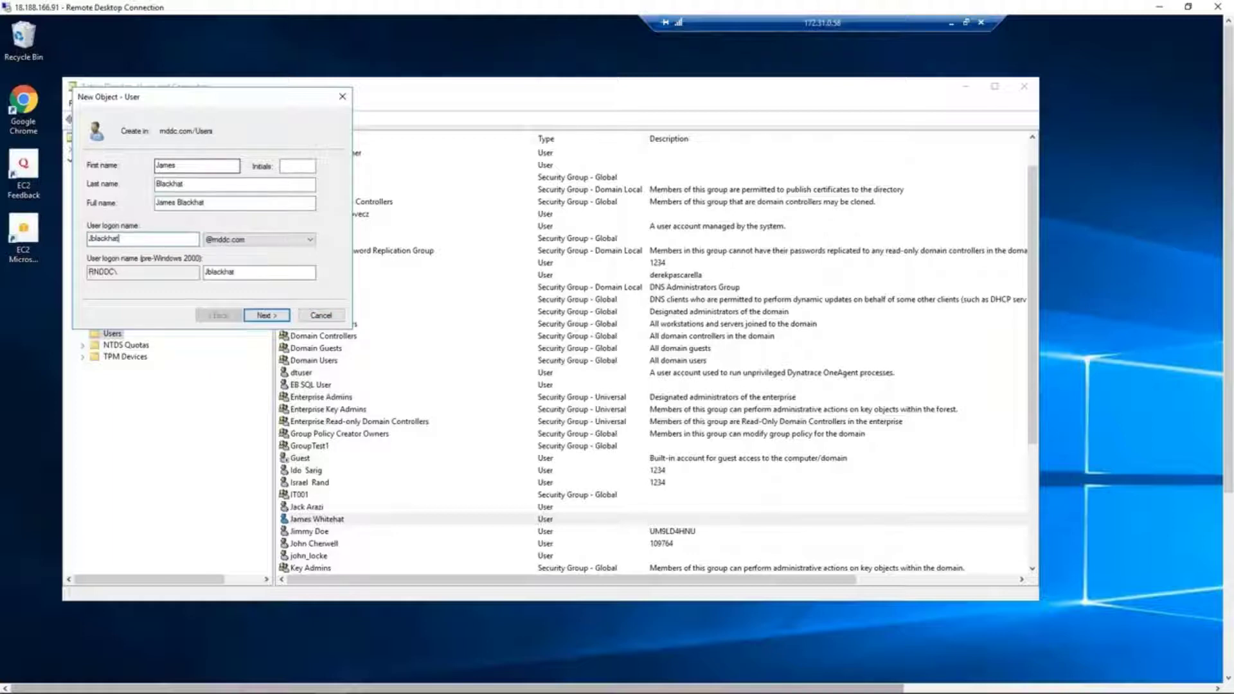
click(266, 315)
Turn off the password change at next logon, enter and confirm the second user's account password, and create the account
click(147, 207)
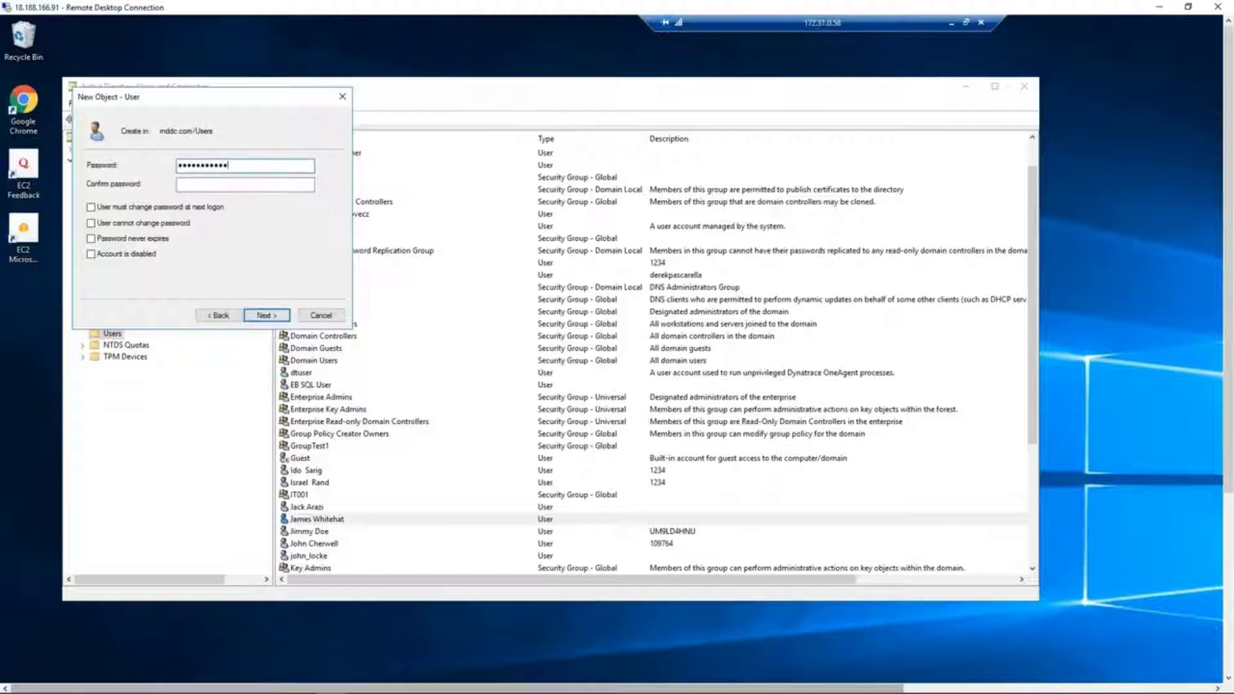
click(245, 184)
key(shift+Tab)
text(••••)
click(245, 185)
text(•••••••••)
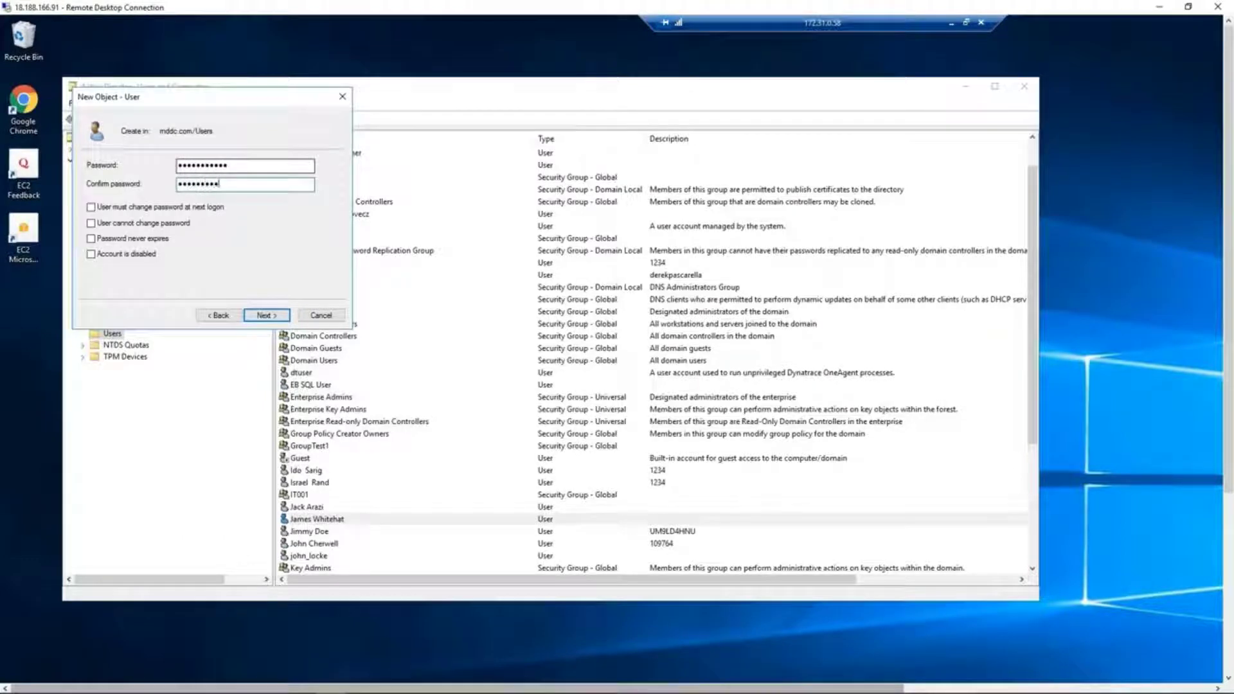
click(266, 315)
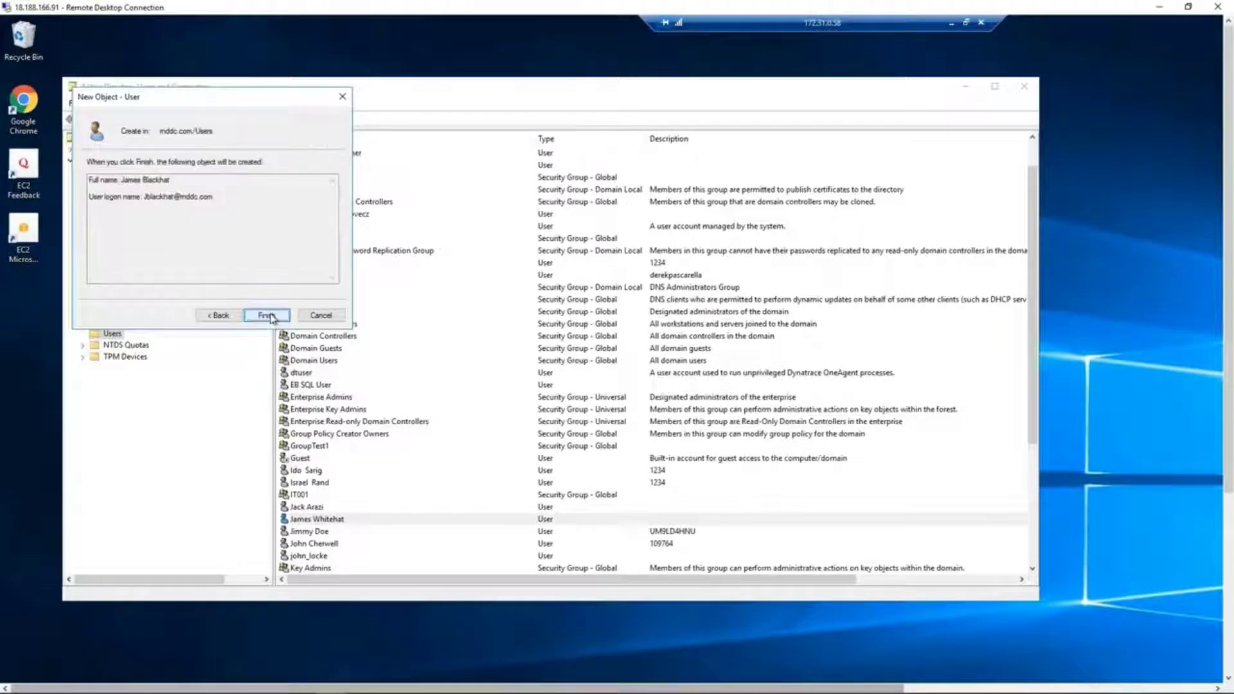
click(266, 315)
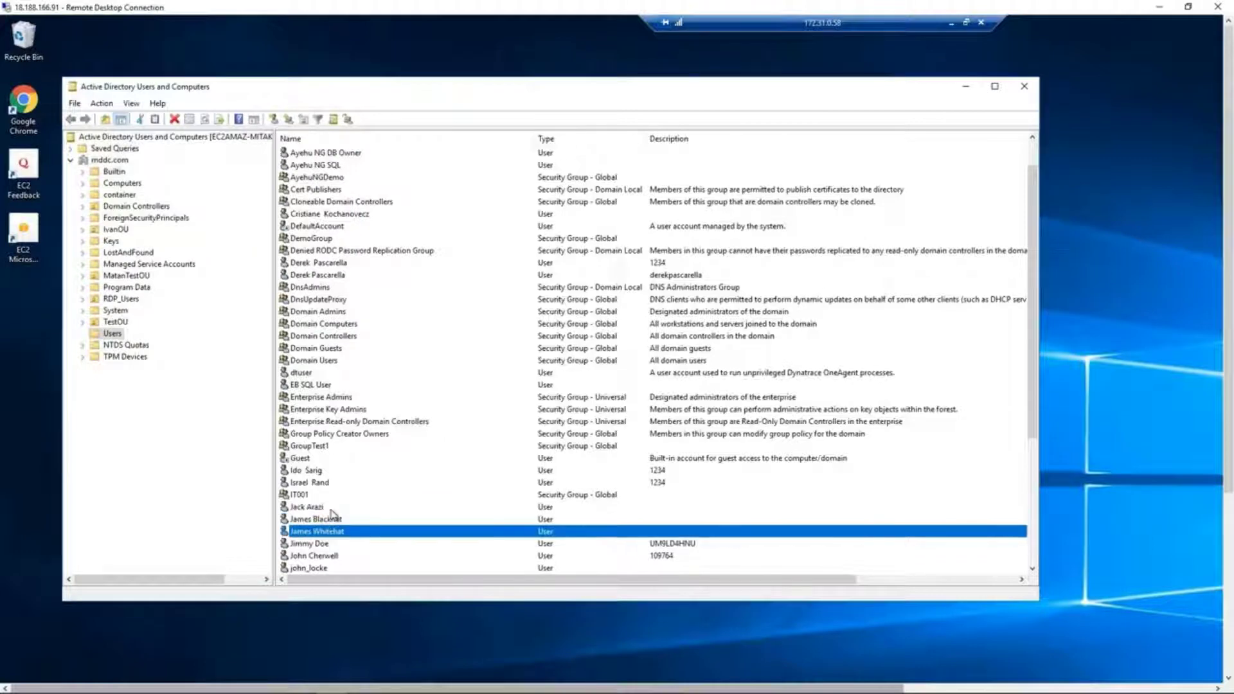
Open the properties of the first newly created user account in the Users container
click(329, 521)
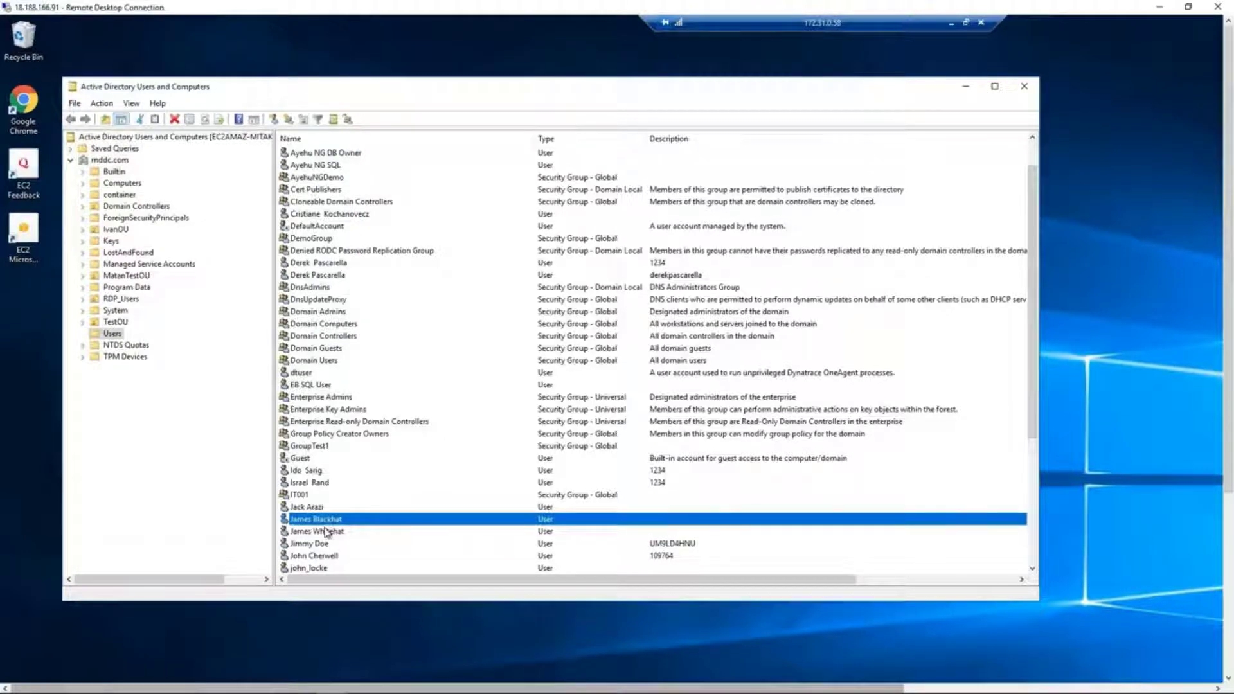
click(327, 532)
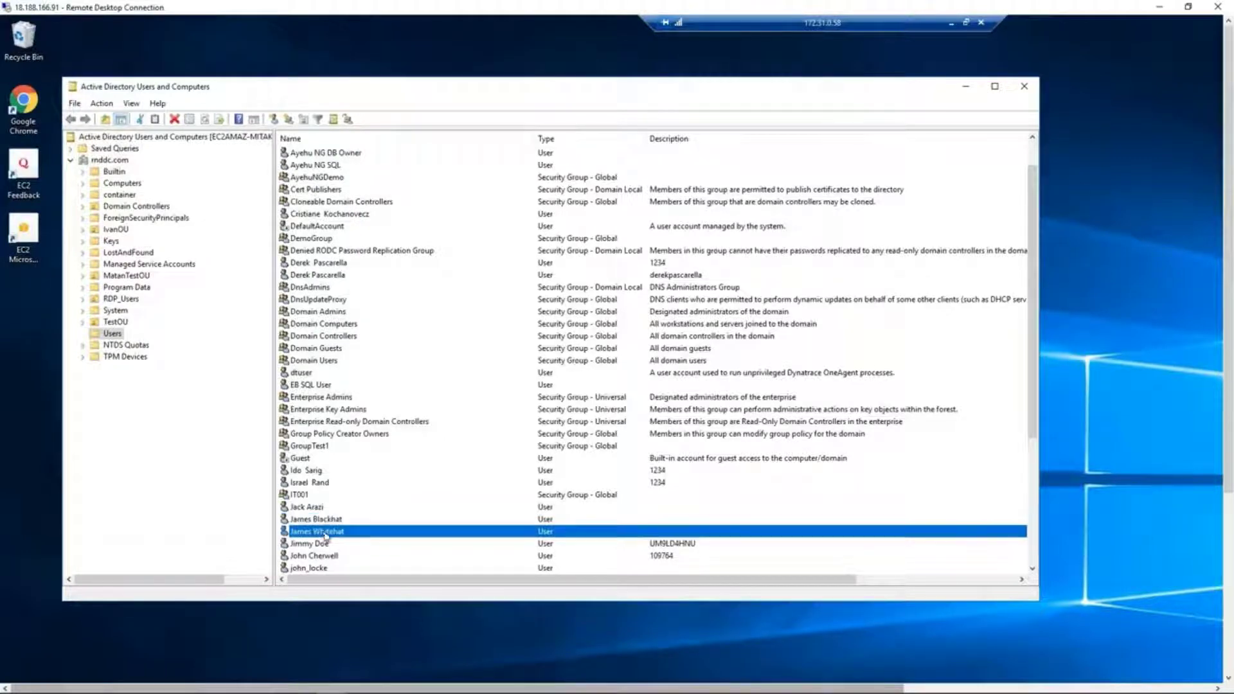
double_click(324, 535)
click(324, 534)
right_click(324, 532)
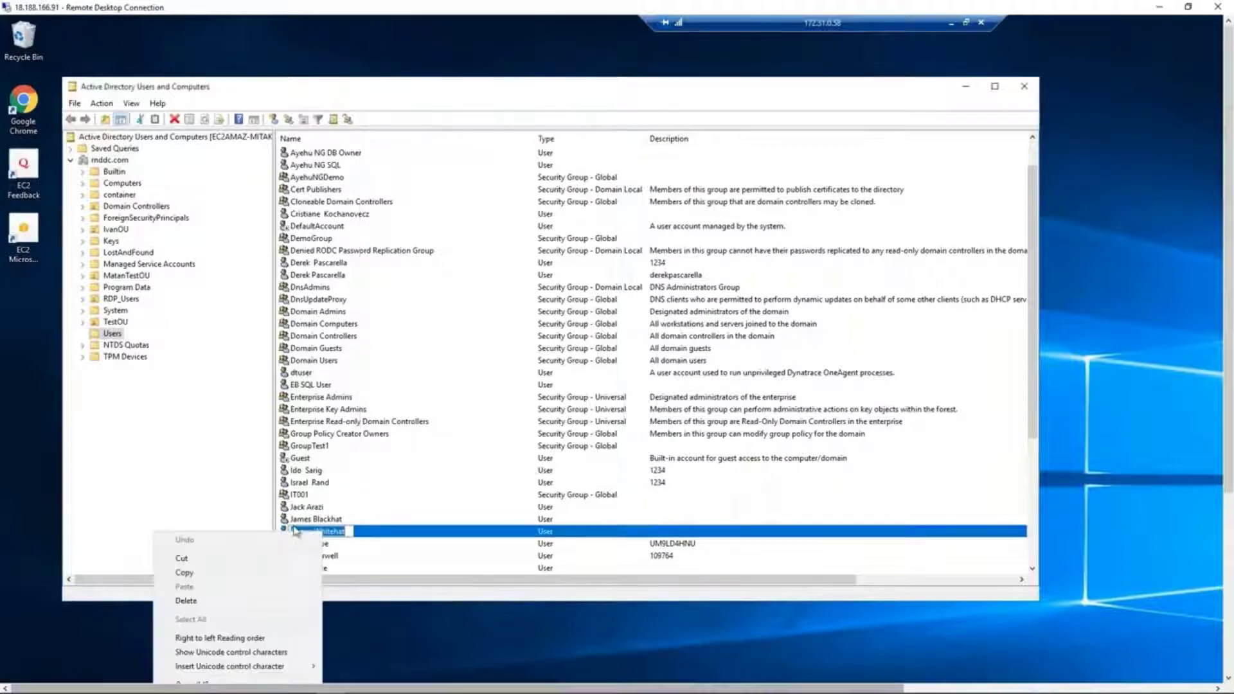
click(298, 525)
right_click(299, 532)
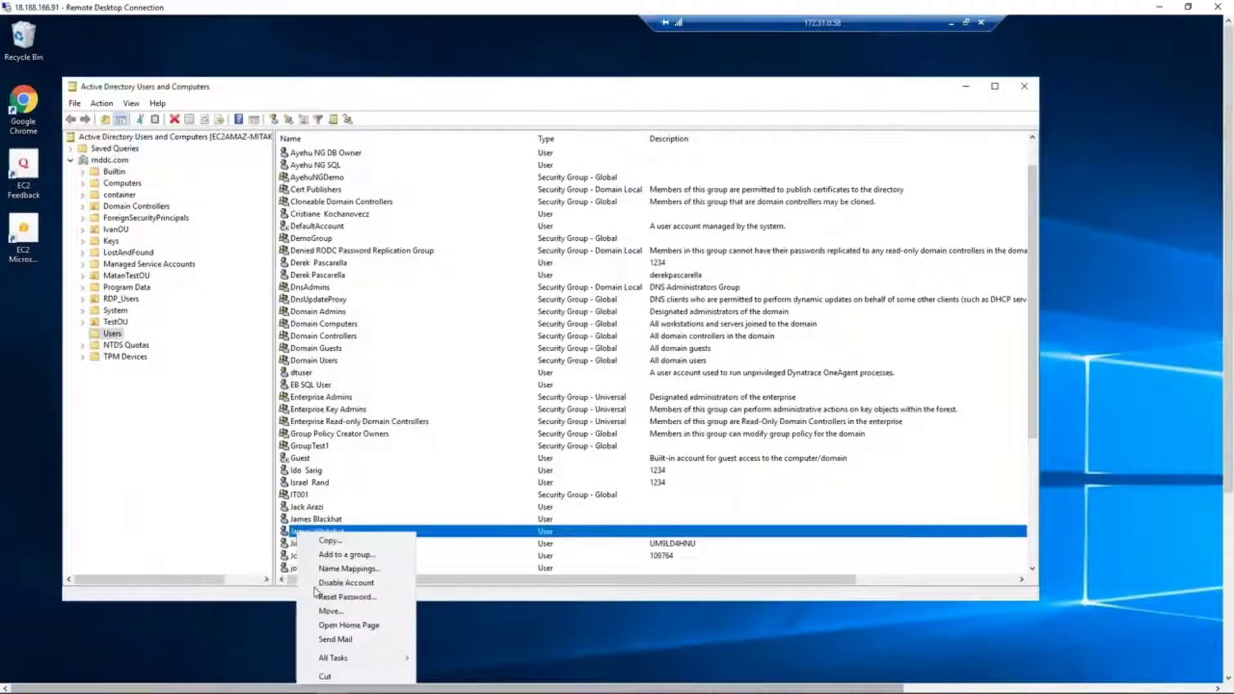
click(299, 533)
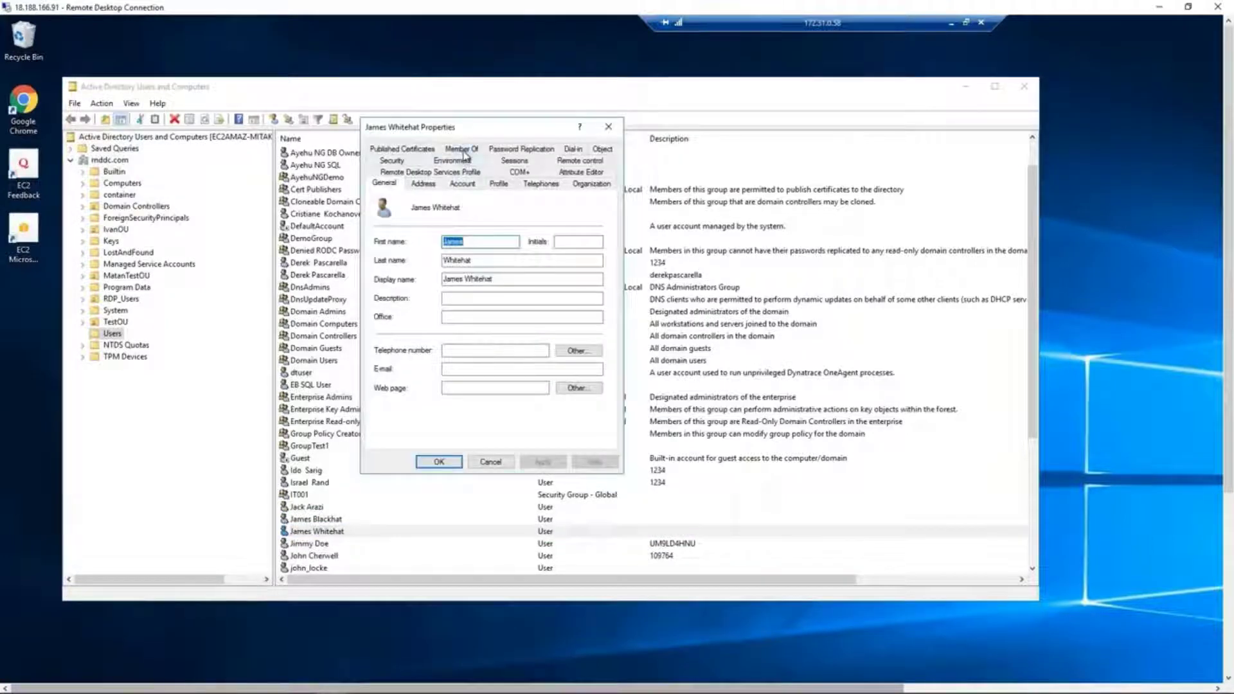
Add the first new user to the Domain Admins group and apply the membership change
click(459, 172)
click(397, 338)
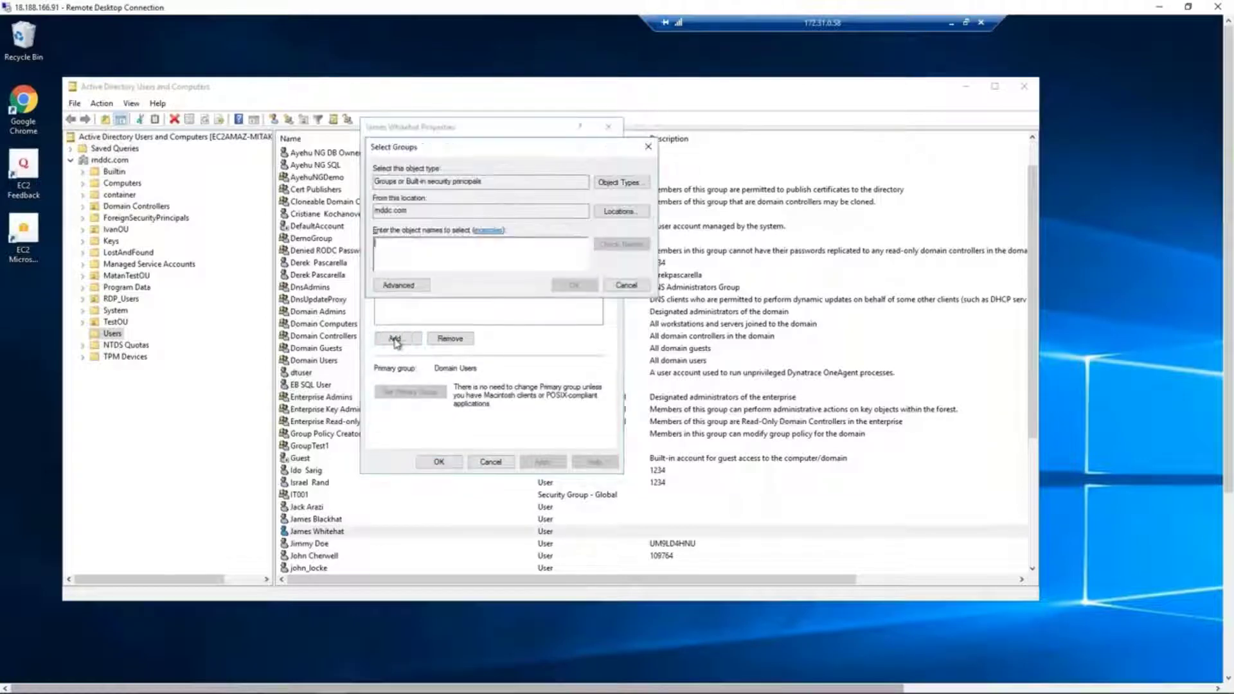
click(415, 285)
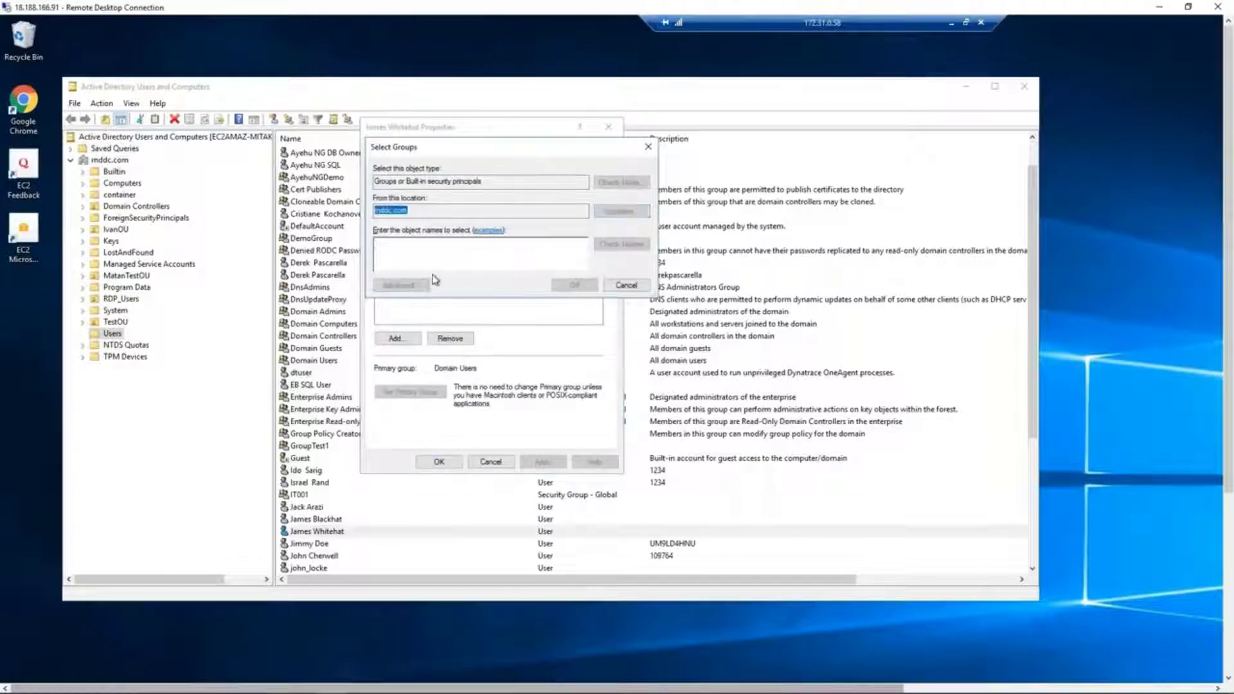
click(662, 286)
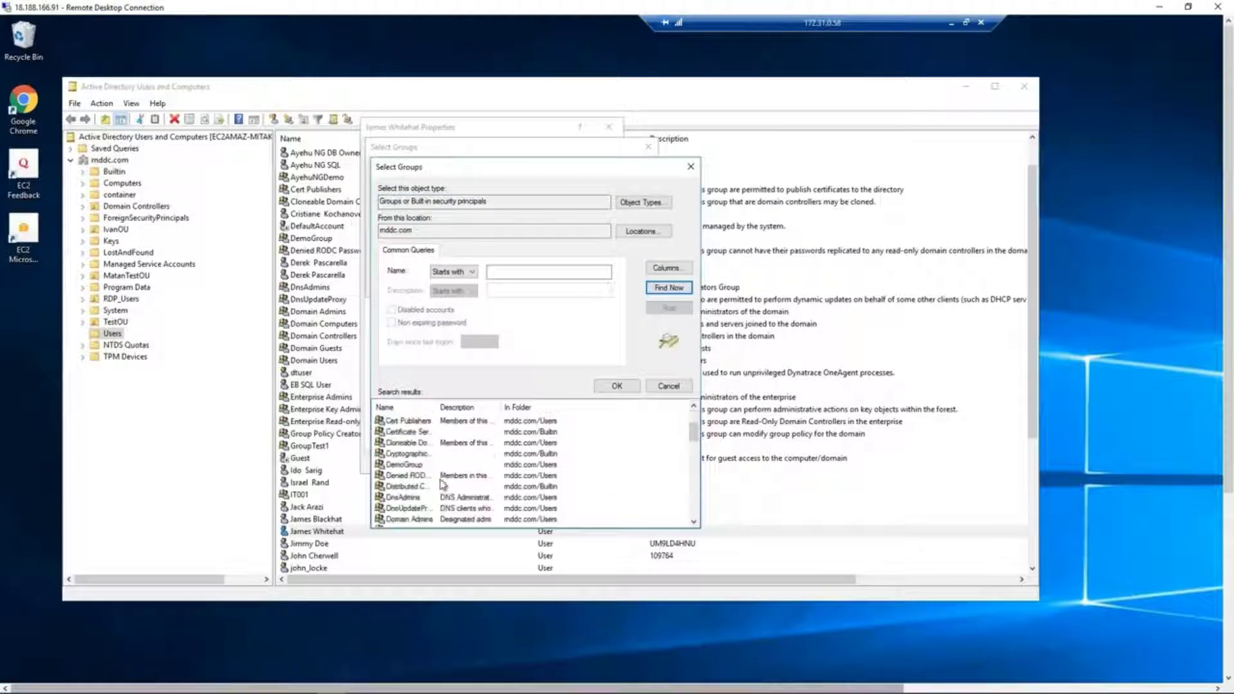
click(419, 487)
click(615, 386)
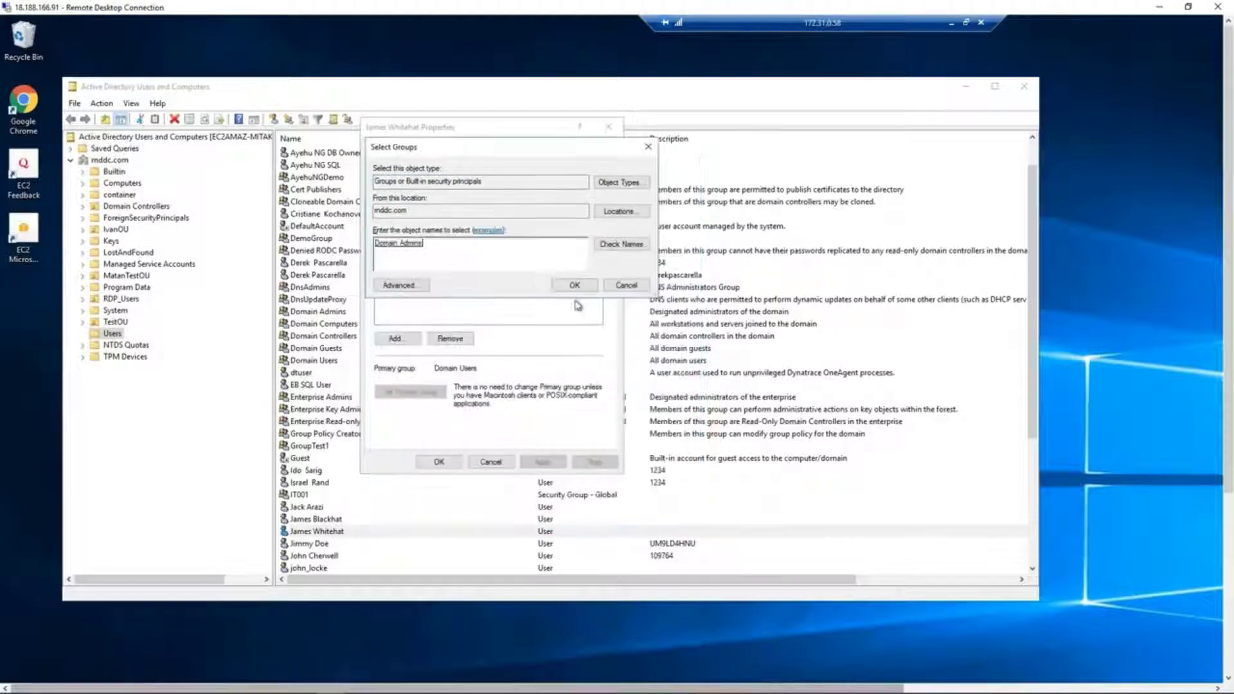
click(575, 286)
click(543, 461)
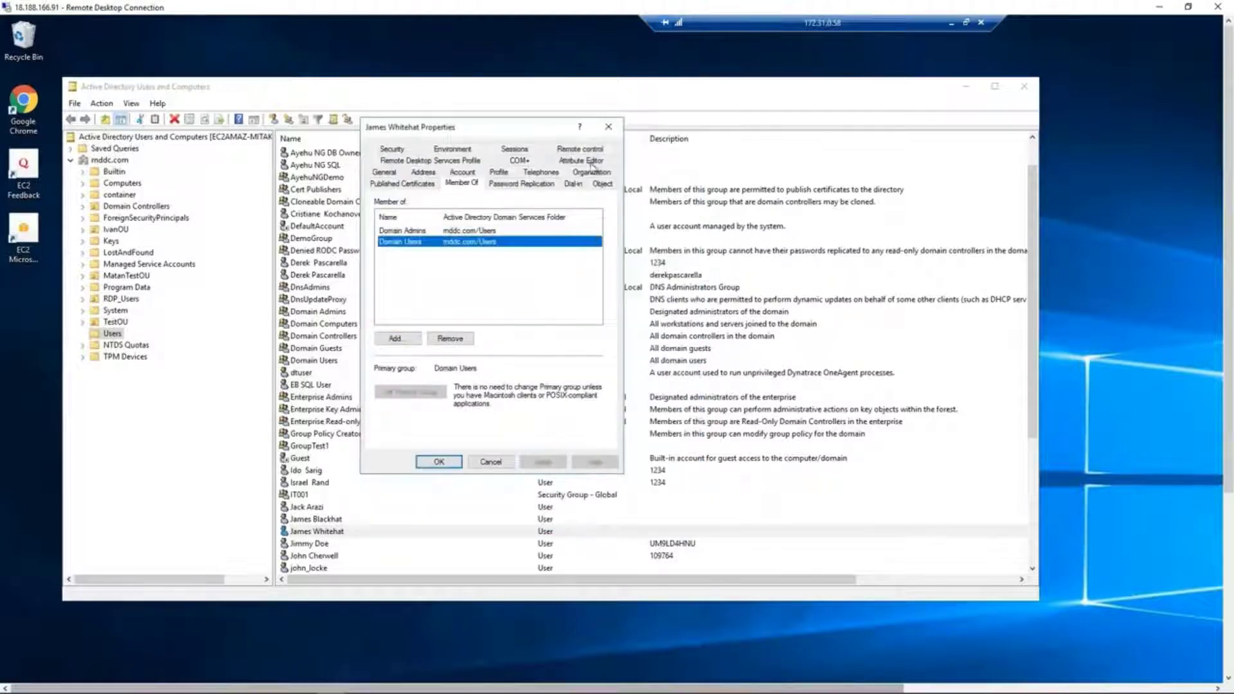
Set the first new user's adminCount attribute to 1 and save the account properties
click(591, 160)
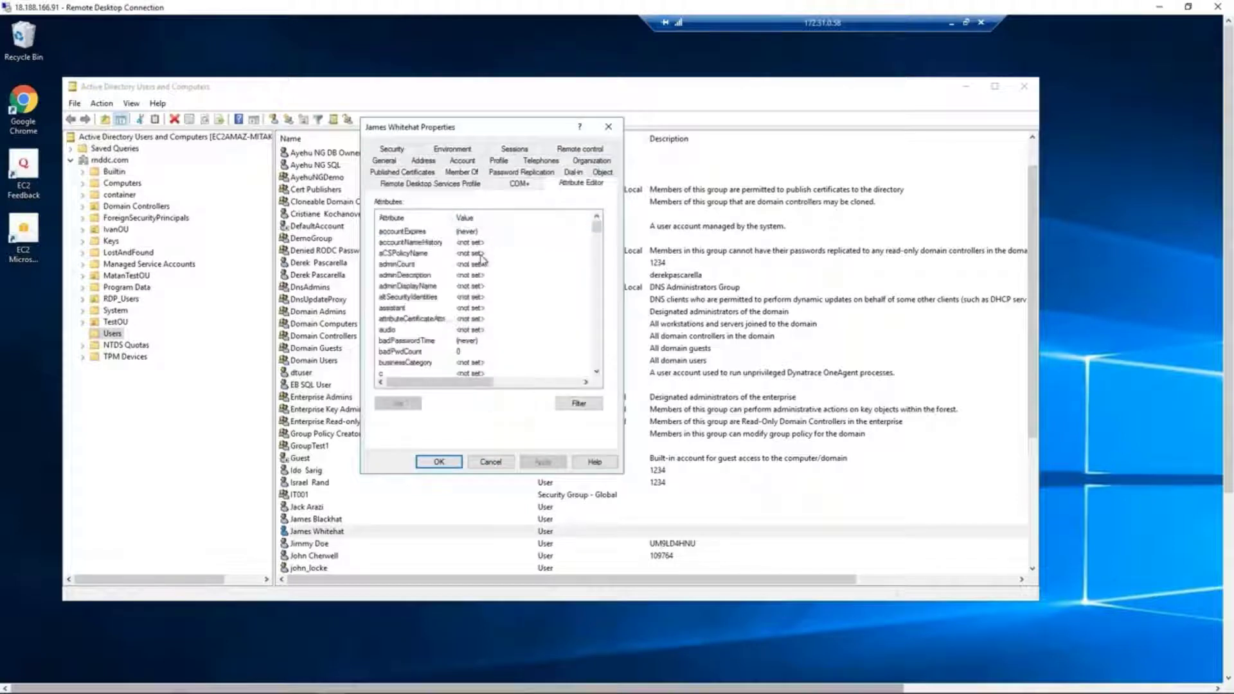
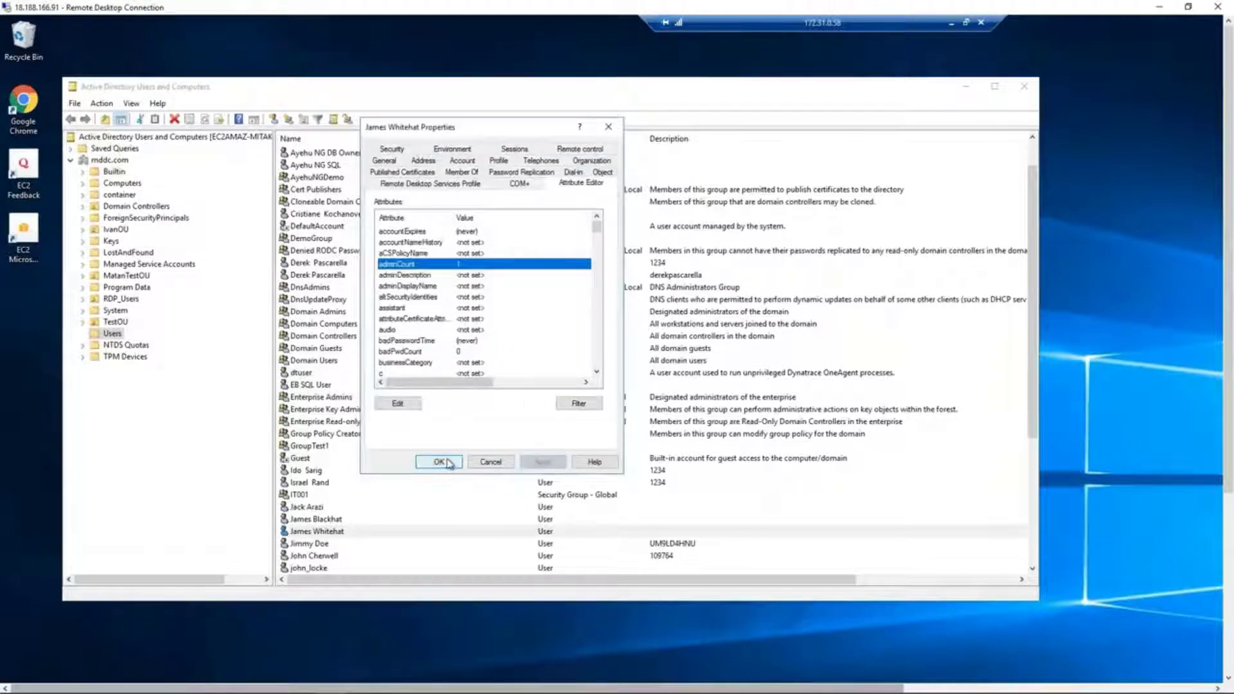
click(439, 461)
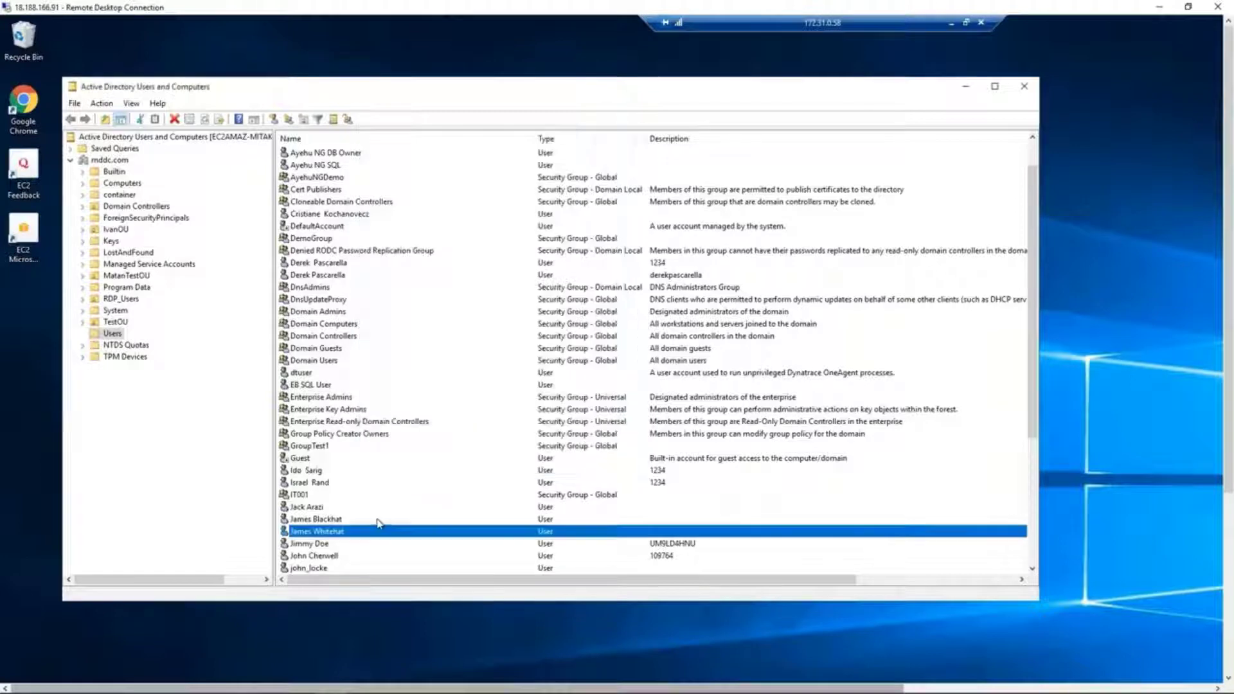
Add the second new user account to the Domain Admins group and apply the membership change
double_click(326, 521)
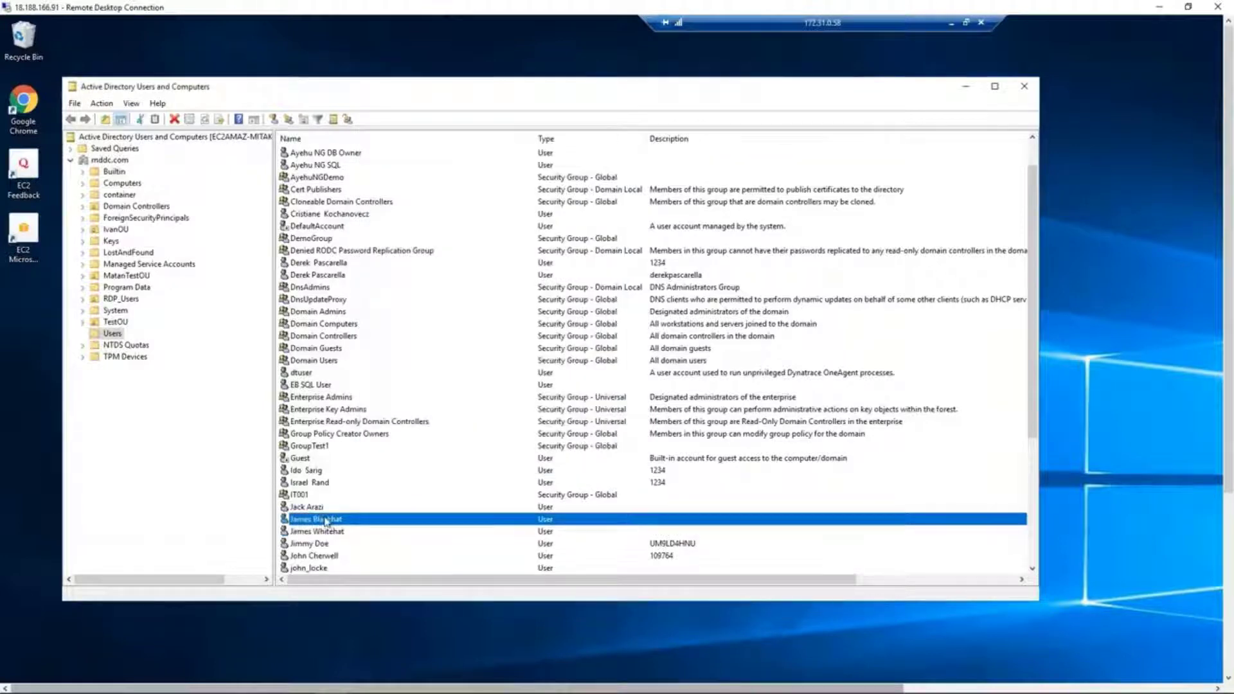
click(472, 150)
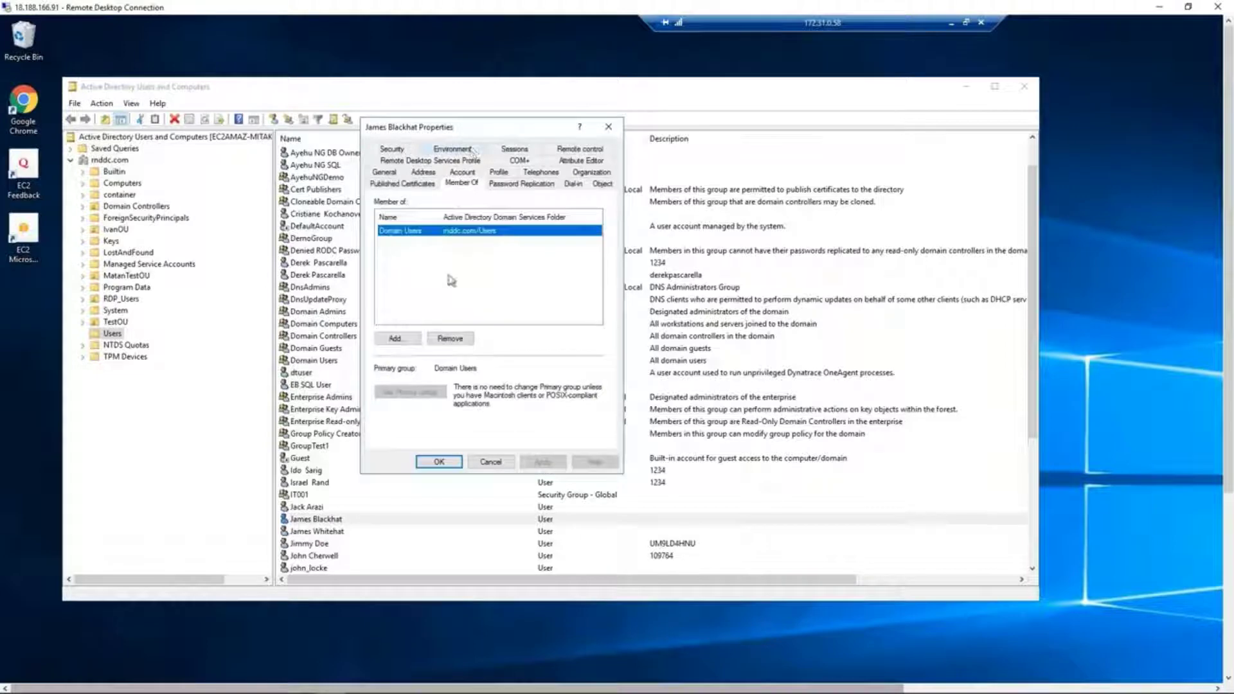
click(395, 339)
click(399, 284)
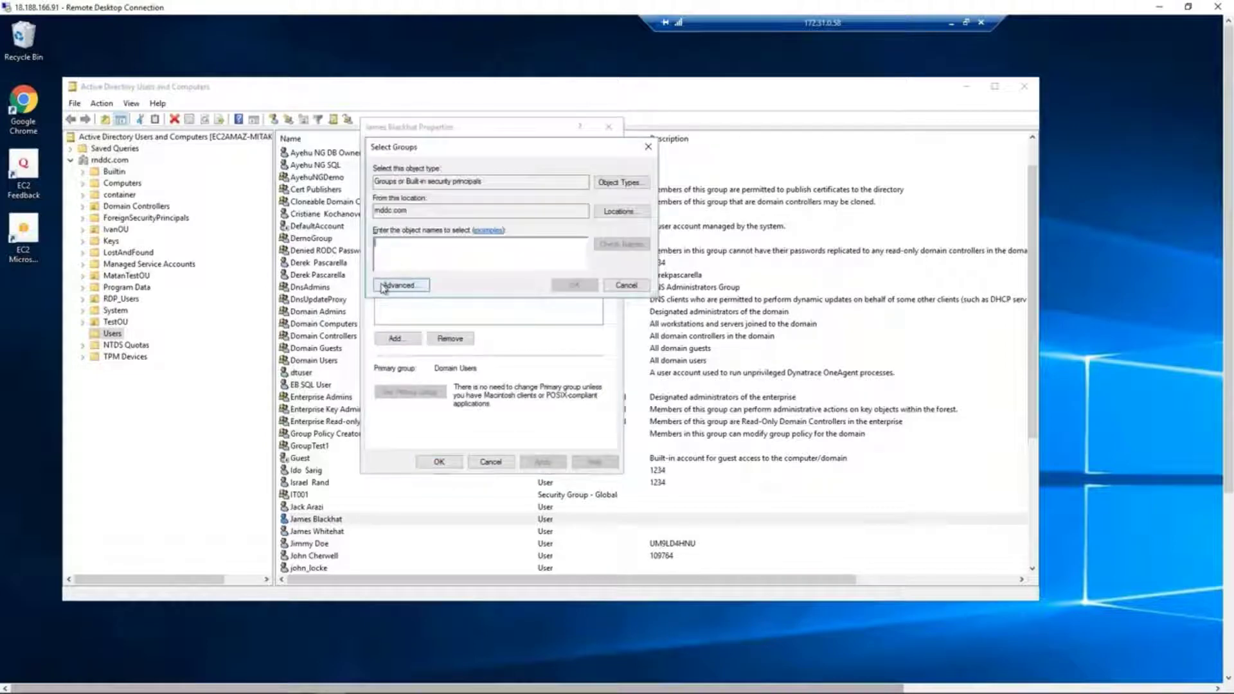
click(668, 287)
scroll(449, 467, down, 2)
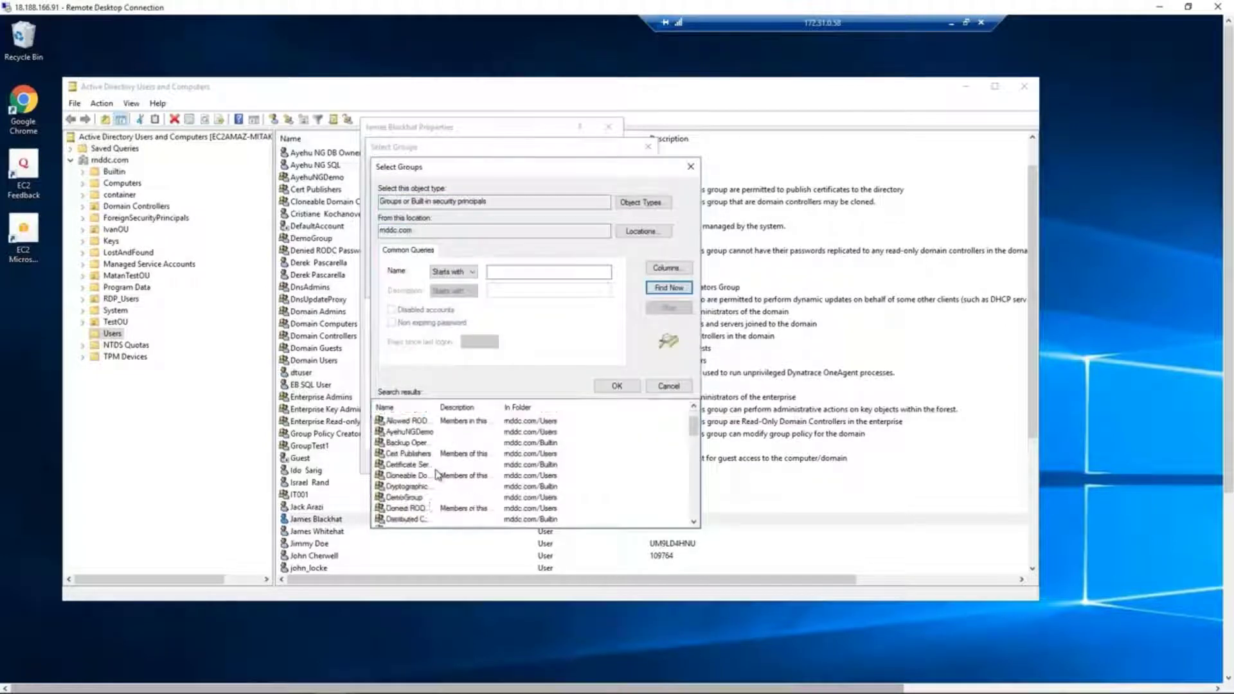
double_click(418, 520)
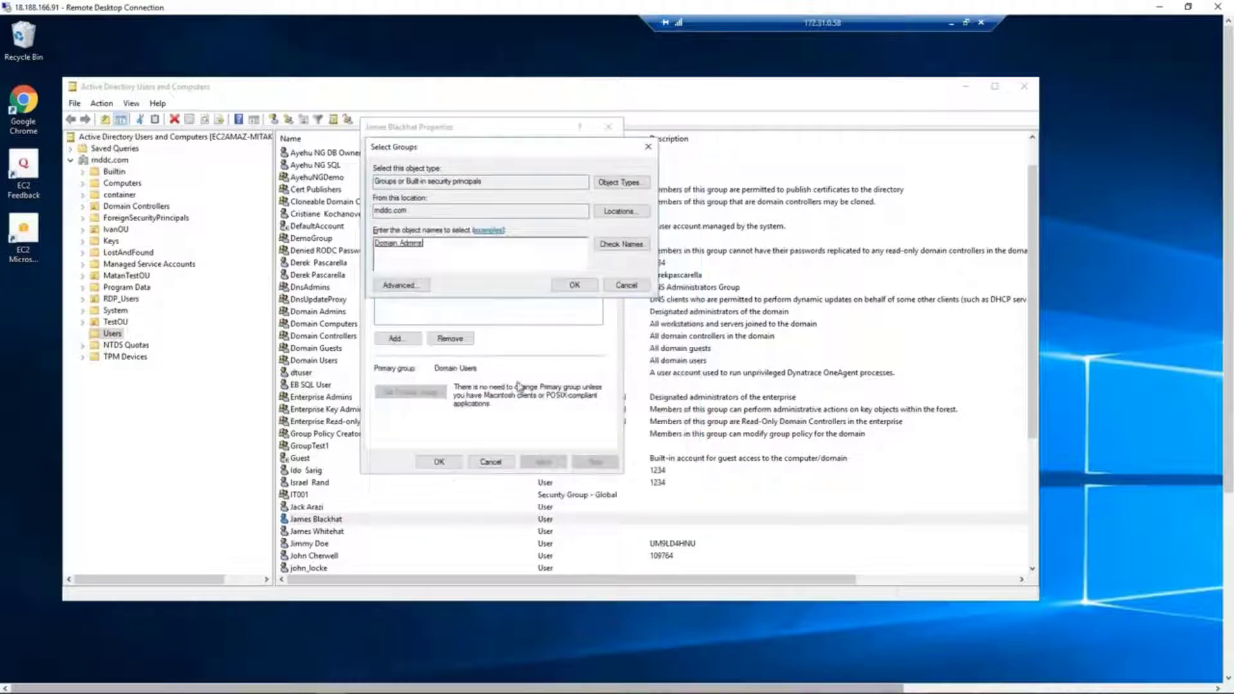
click(562, 283)
click(541, 462)
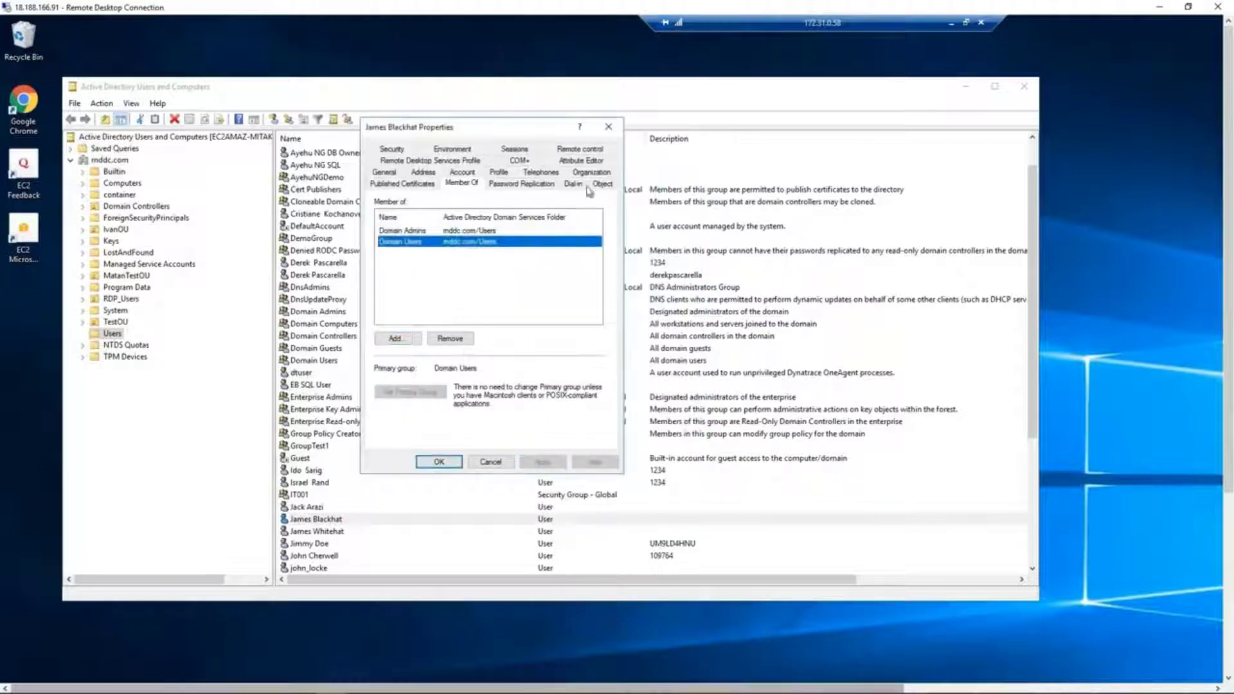
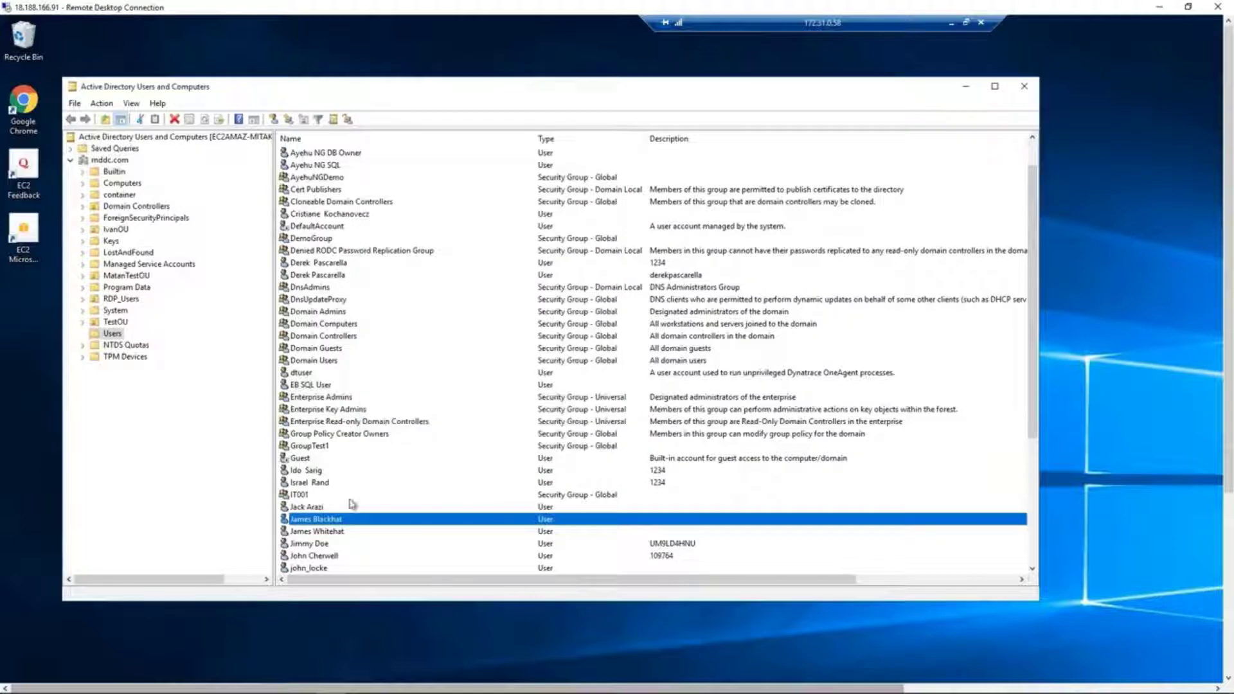
Select both new user accounts together, minimize the remote session and switch to the workflow designer in Chrome
ctrl+click(334, 532)
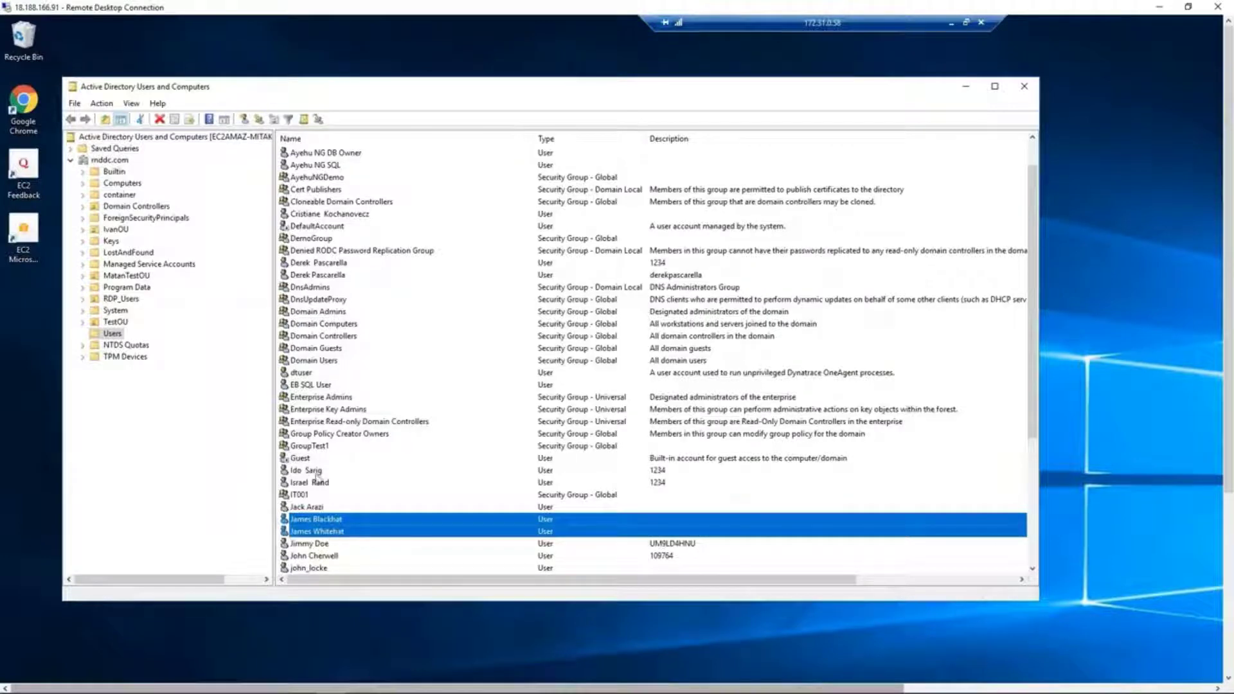
click(1157, 8)
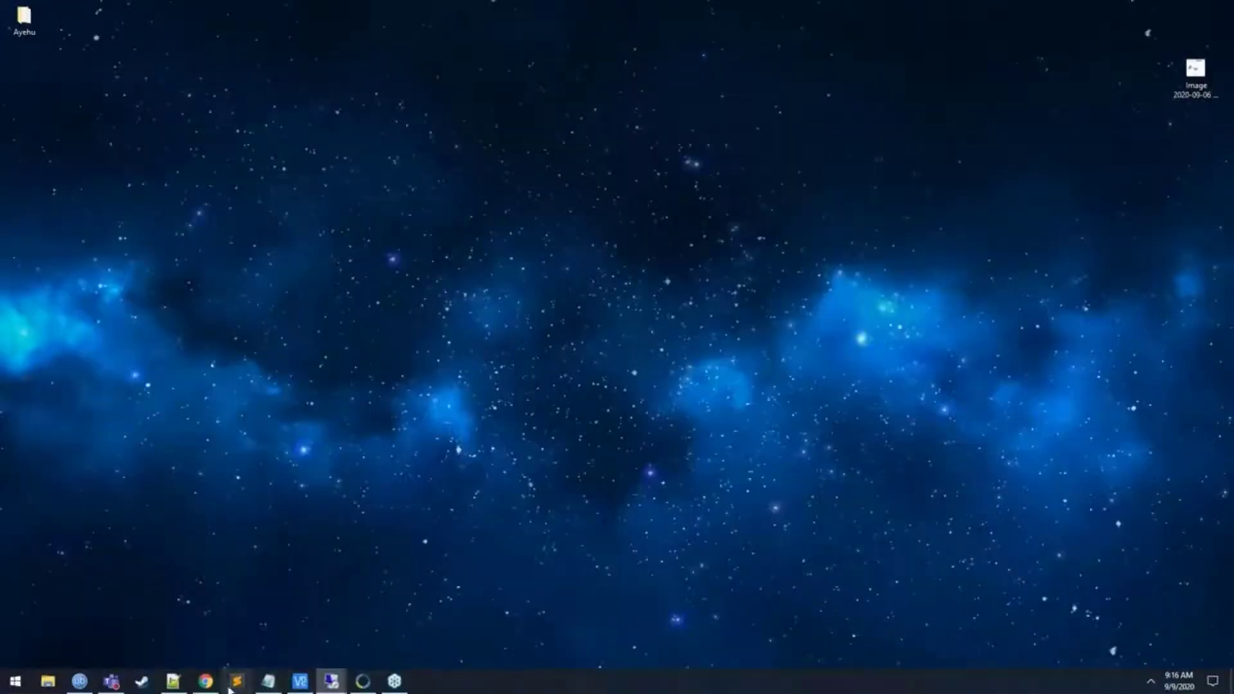
click(205, 681)
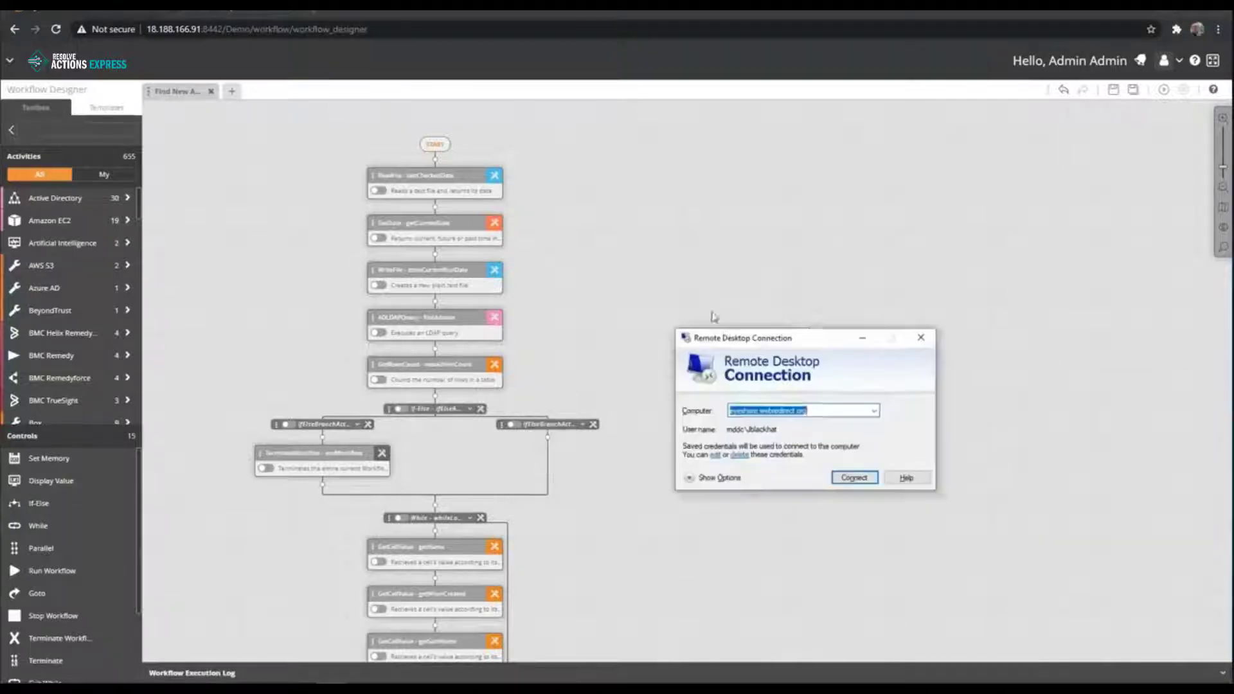
Connect to eyeshare.webredirect.org through Remote Desktop with the second new user's saved credentials
drag(770, 339, 647, 258)
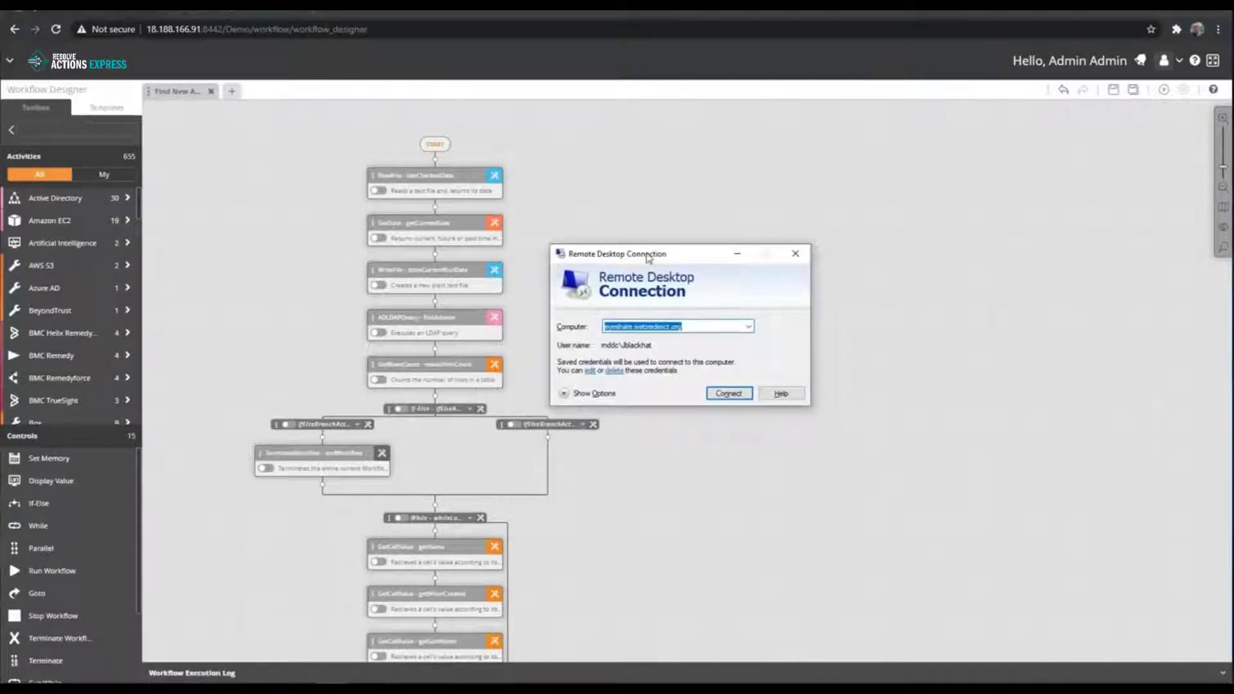
click(697, 325)
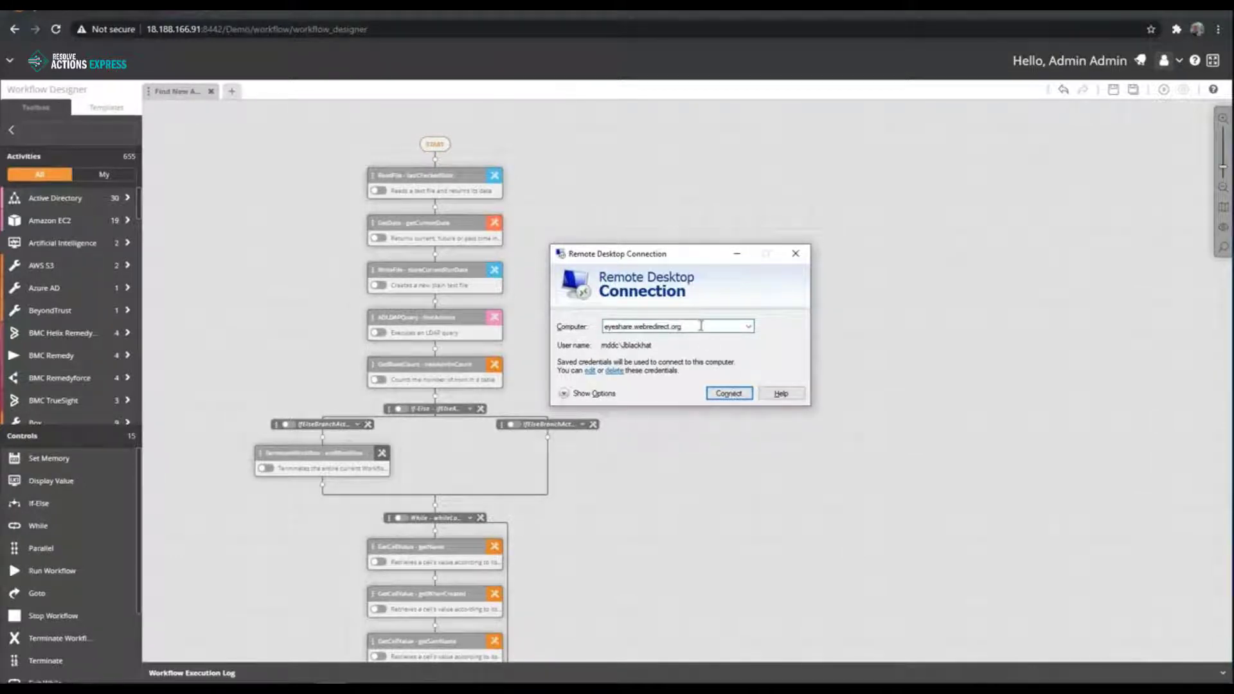
click(729, 393)
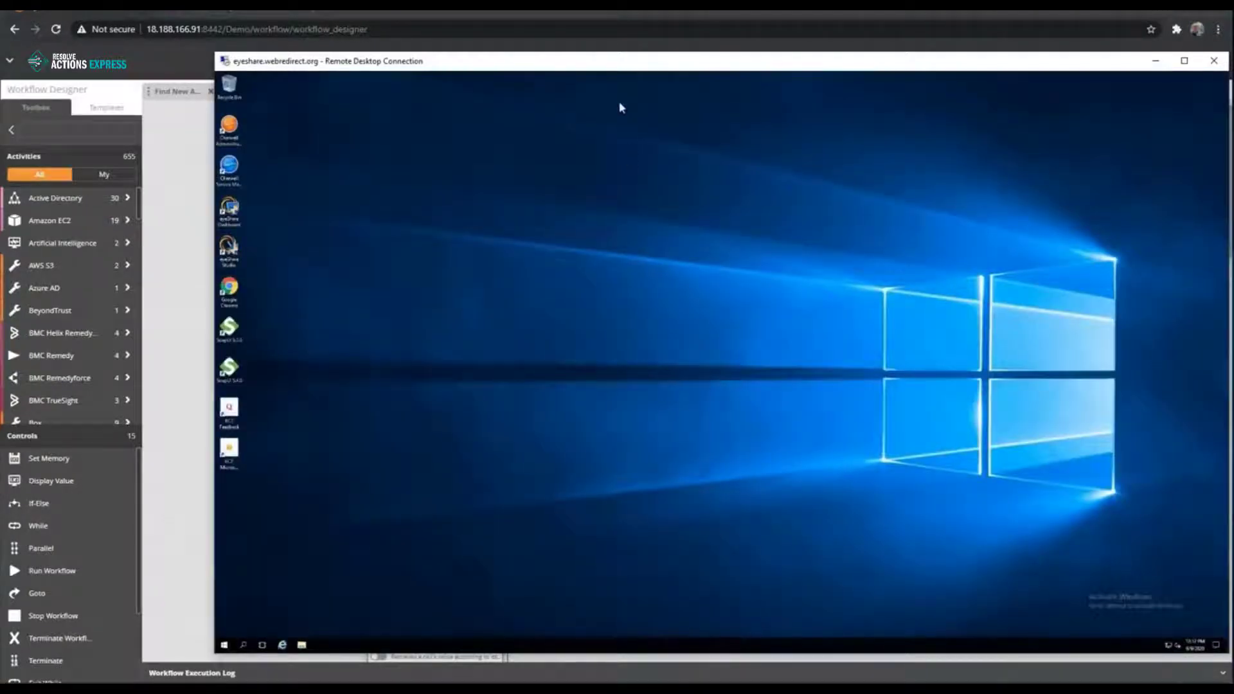
Move the second new user's remote session aside, minimize it and run the open workflow that finds new admins
drag(661, 72, 408, 239)
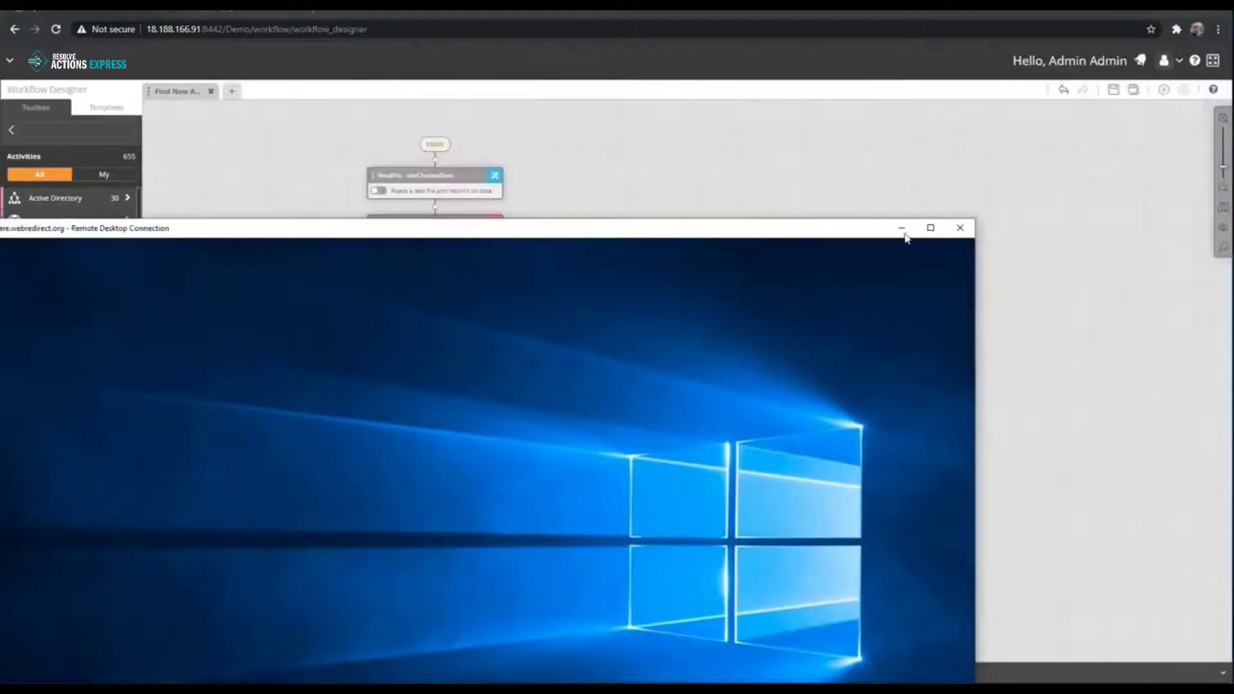
click(905, 233)
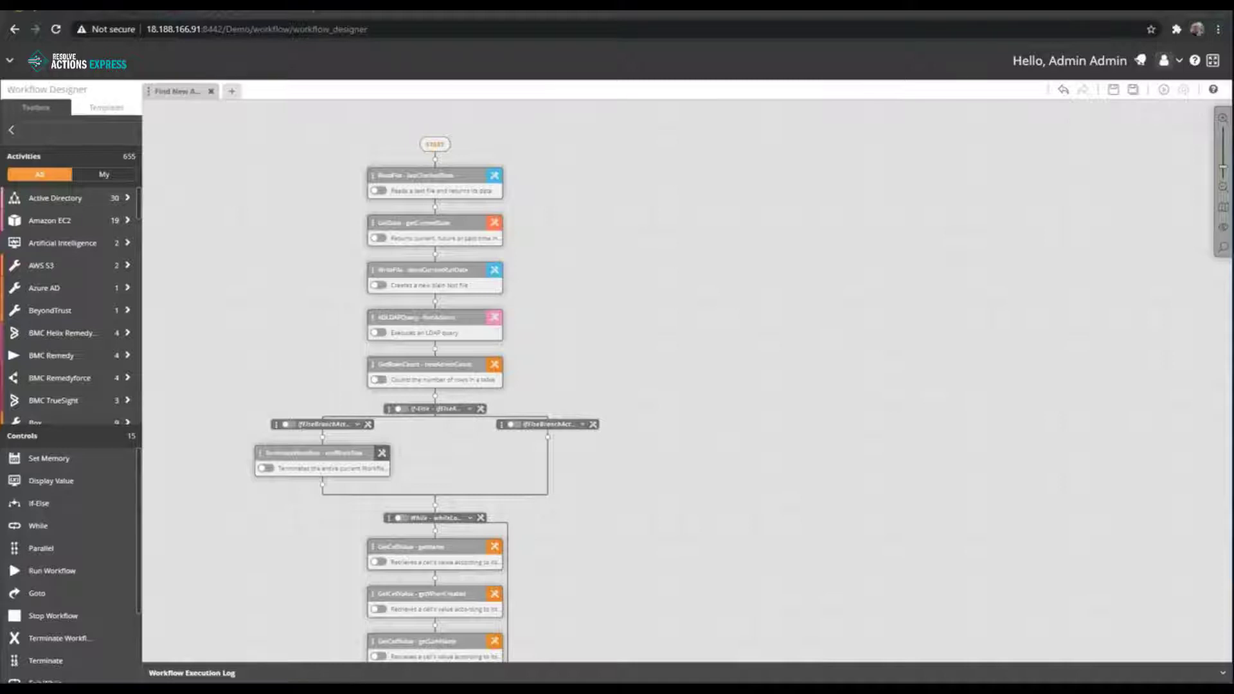
click(1164, 92)
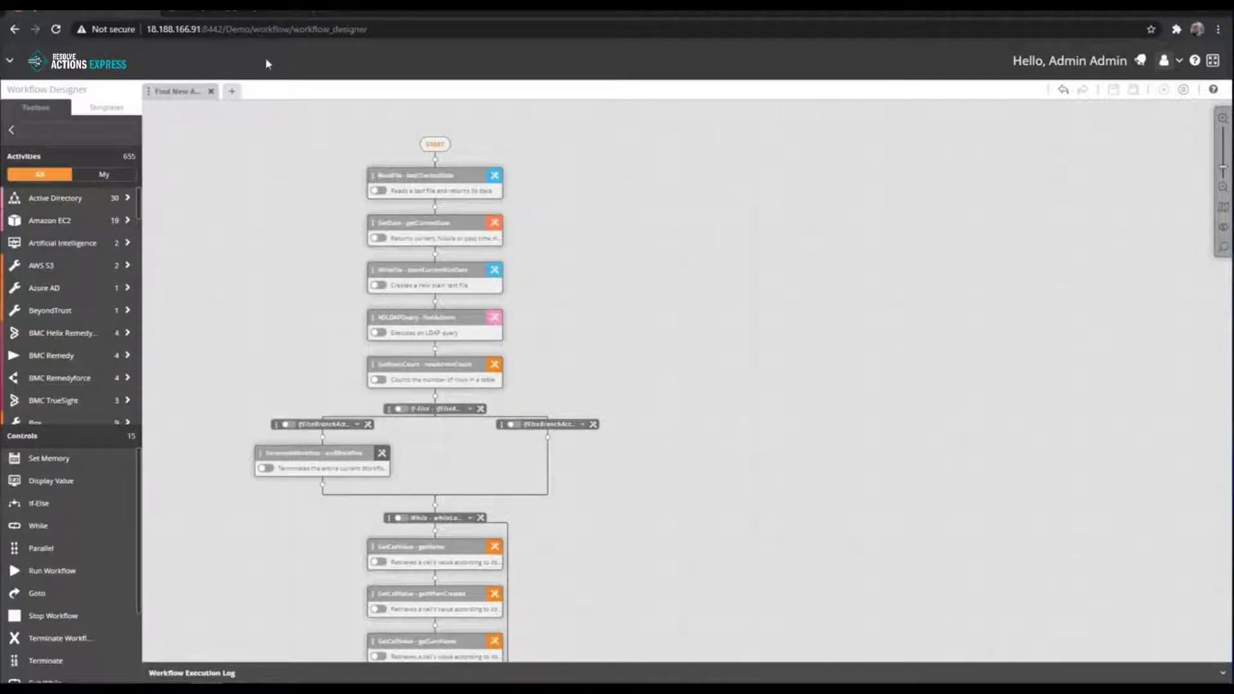
Switch to the tobi chat in Slack, review the new-admin alert and agree to investigate the newly added admins
click(237, 12)
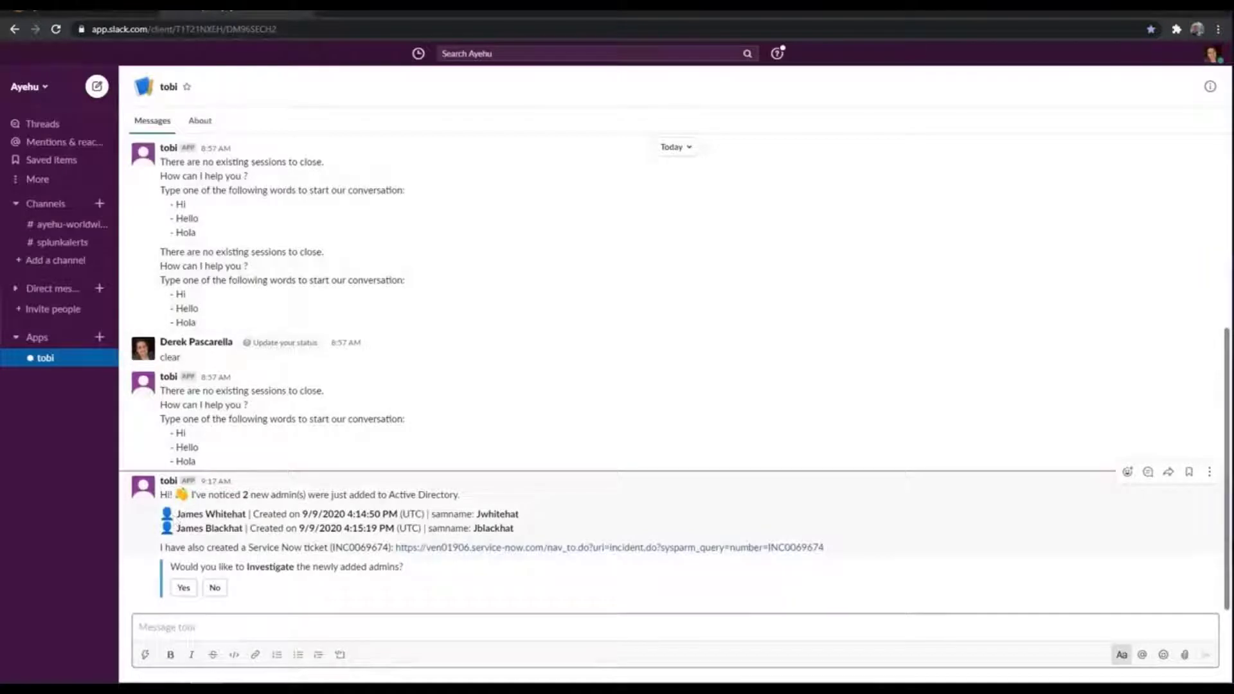
drag(229, 495, 483, 499)
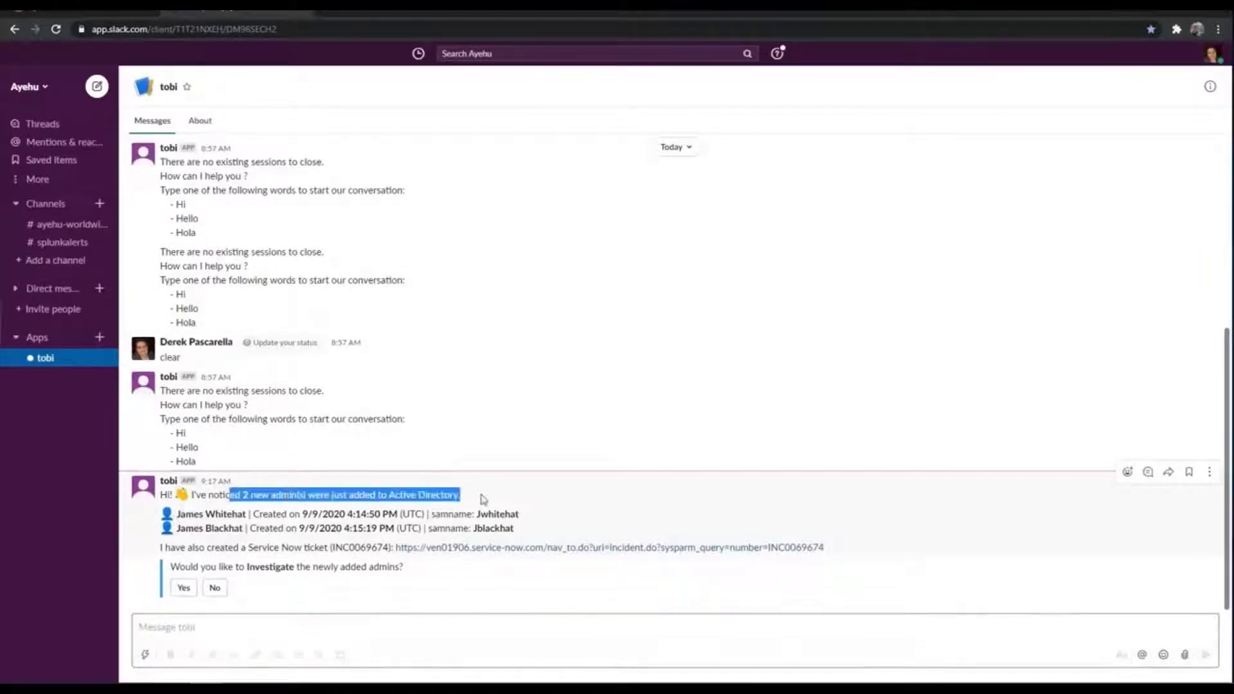
click(483, 500)
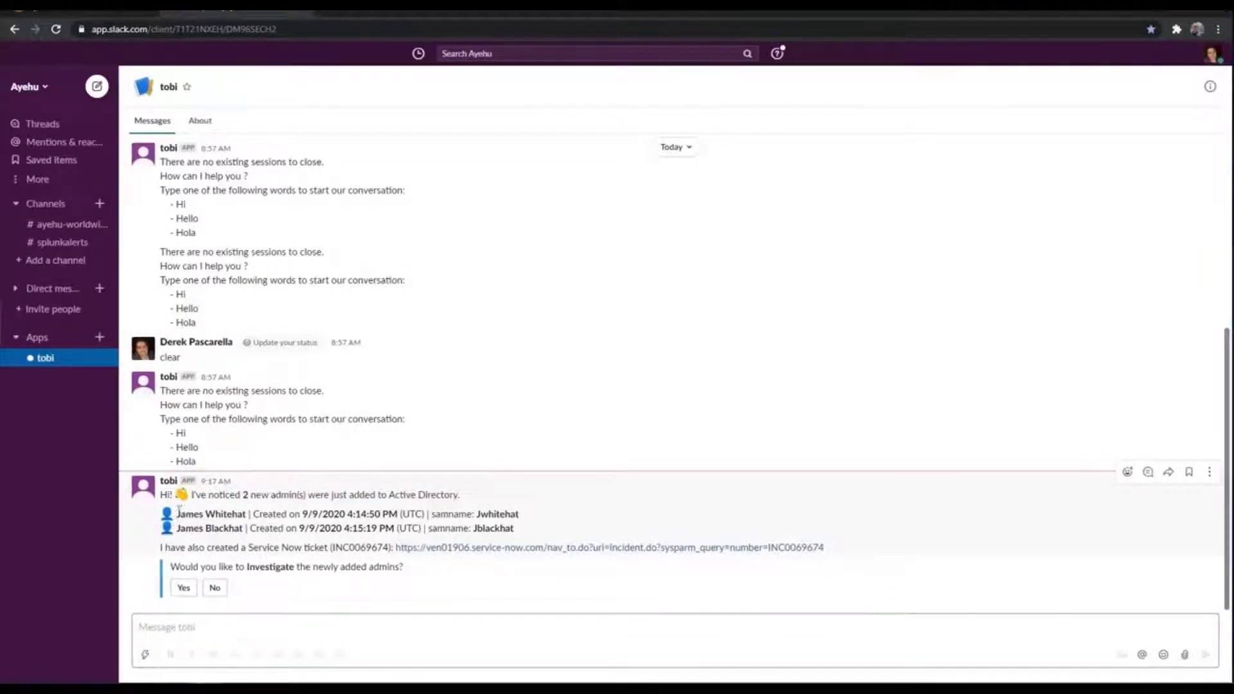
drag(178, 512, 467, 515)
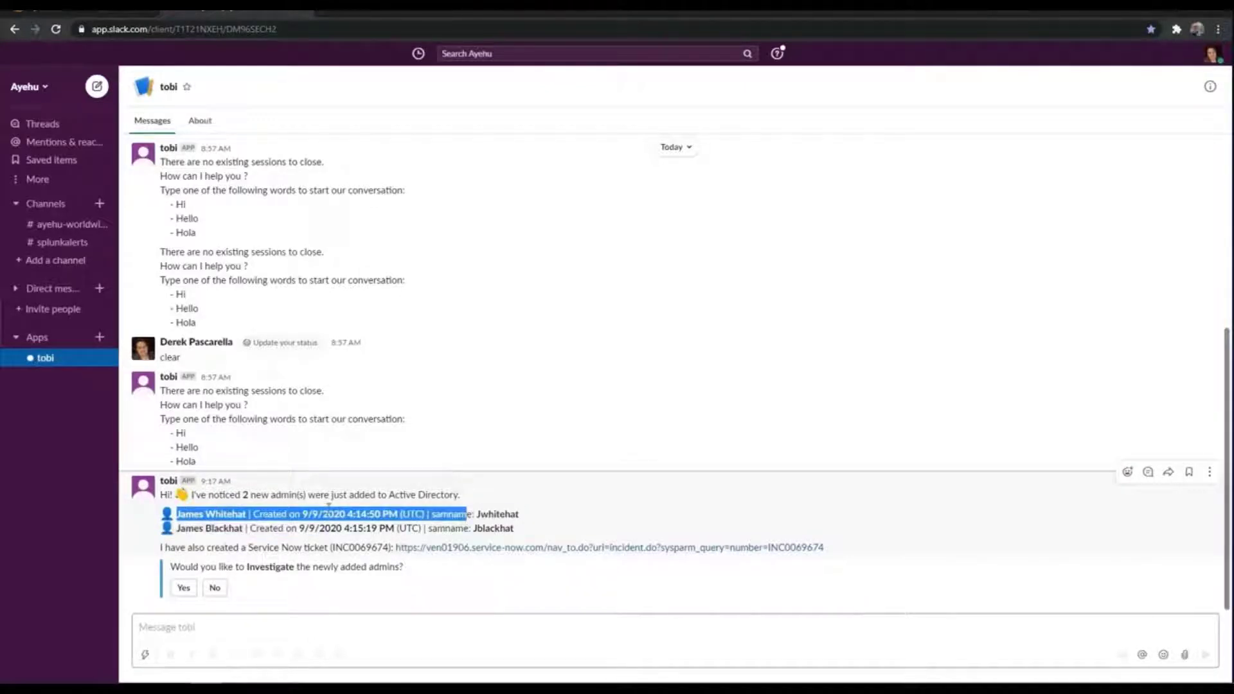
click(467, 515)
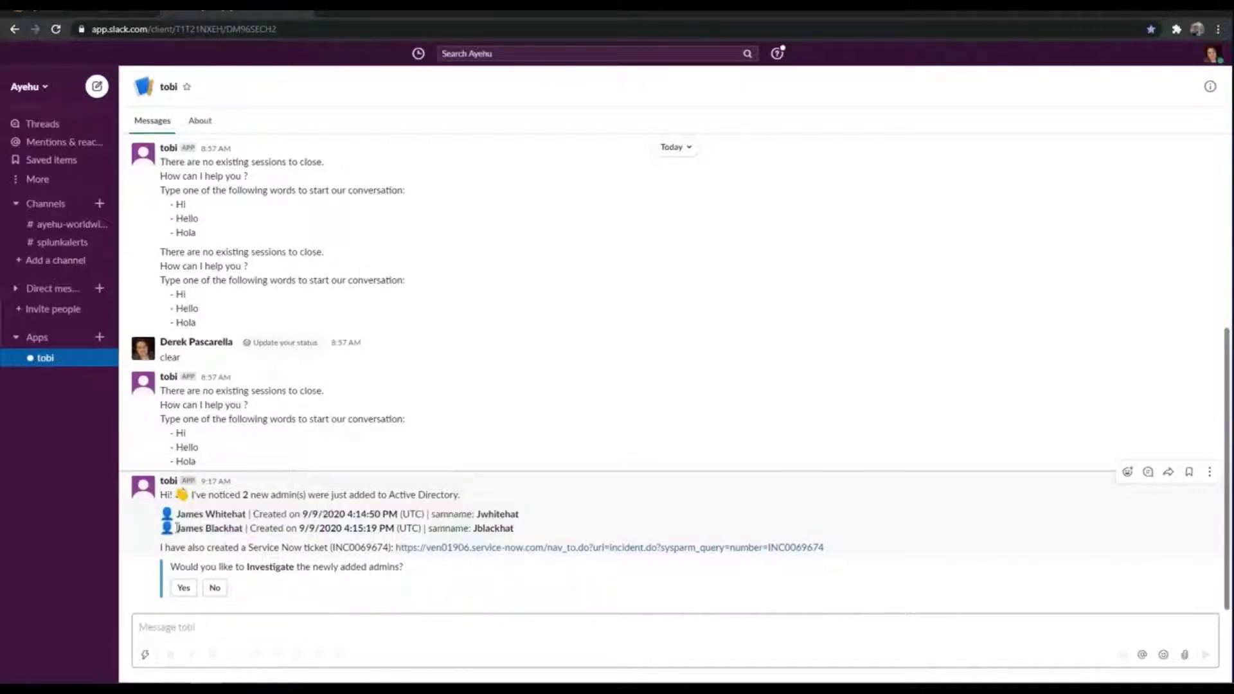
drag(177, 528, 398, 530)
click(309, 524)
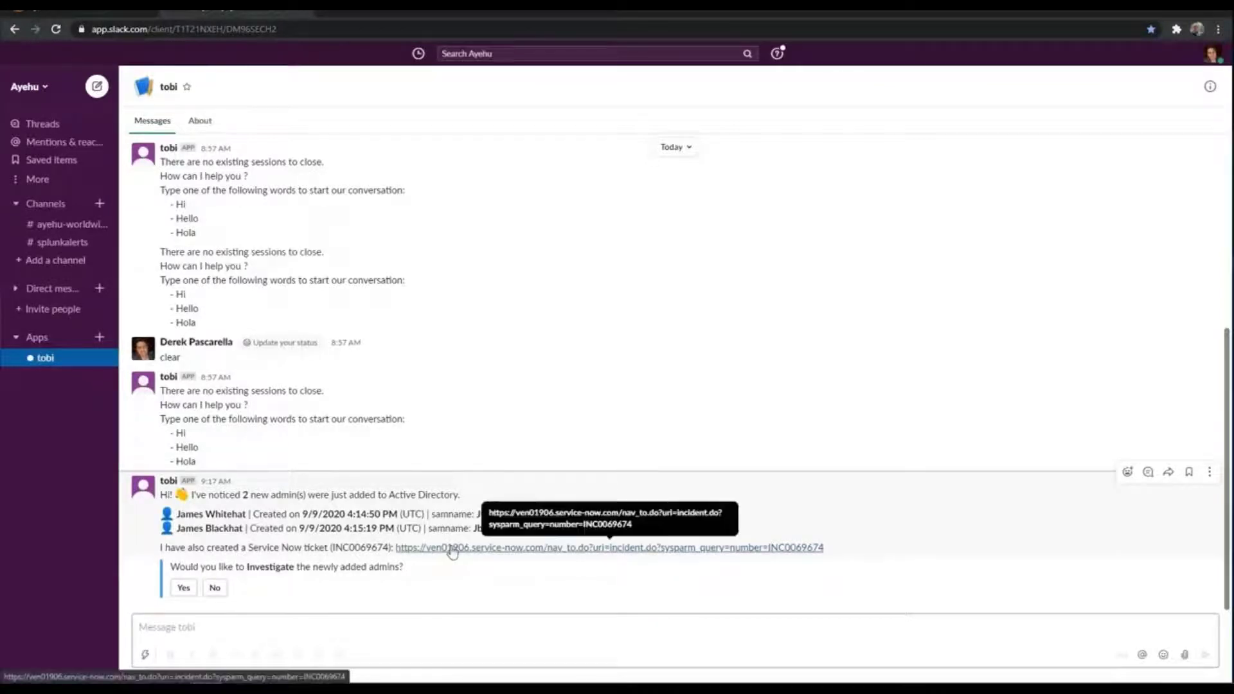
click(182, 588)
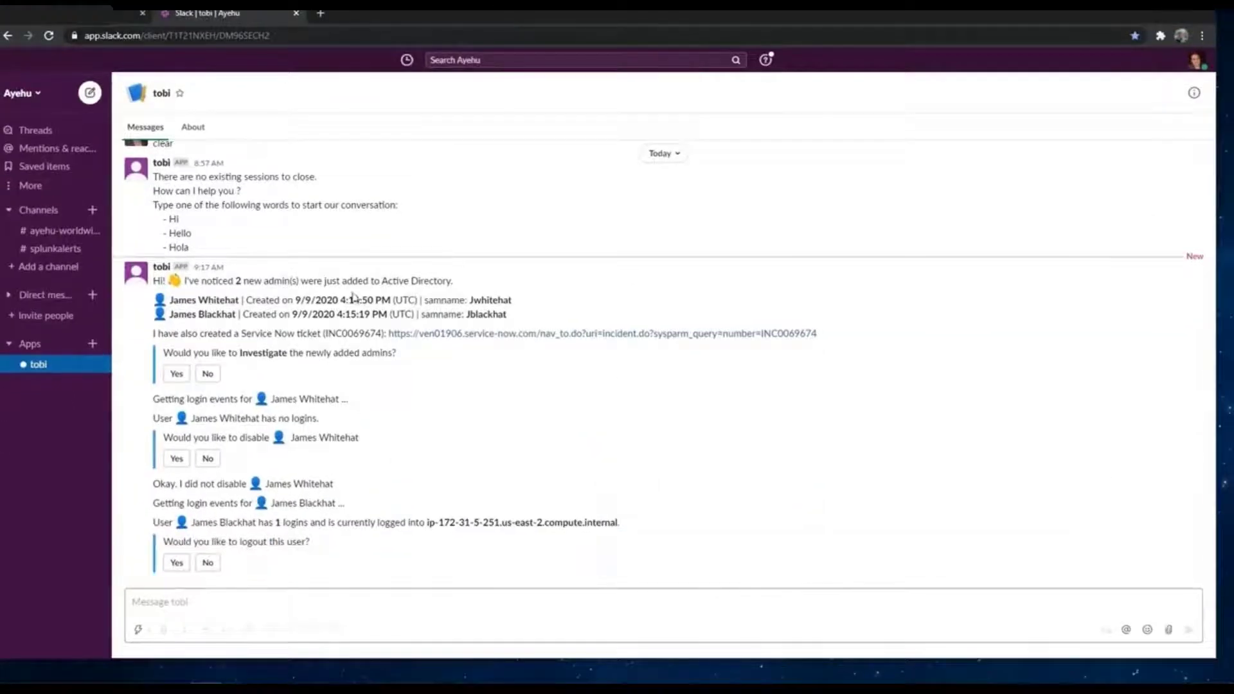
Arrange the second new user's remote session beside the Slack chat and have tobi log that user out
mouse_move(347, 668)
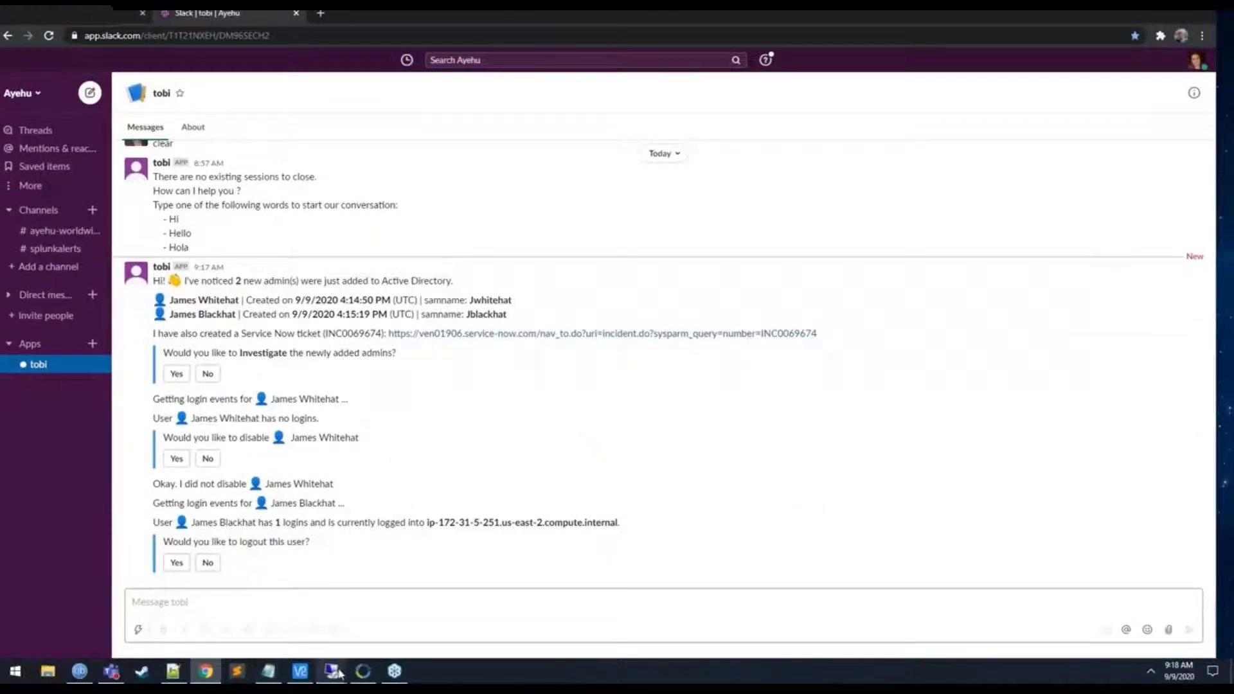
click(379, 629)
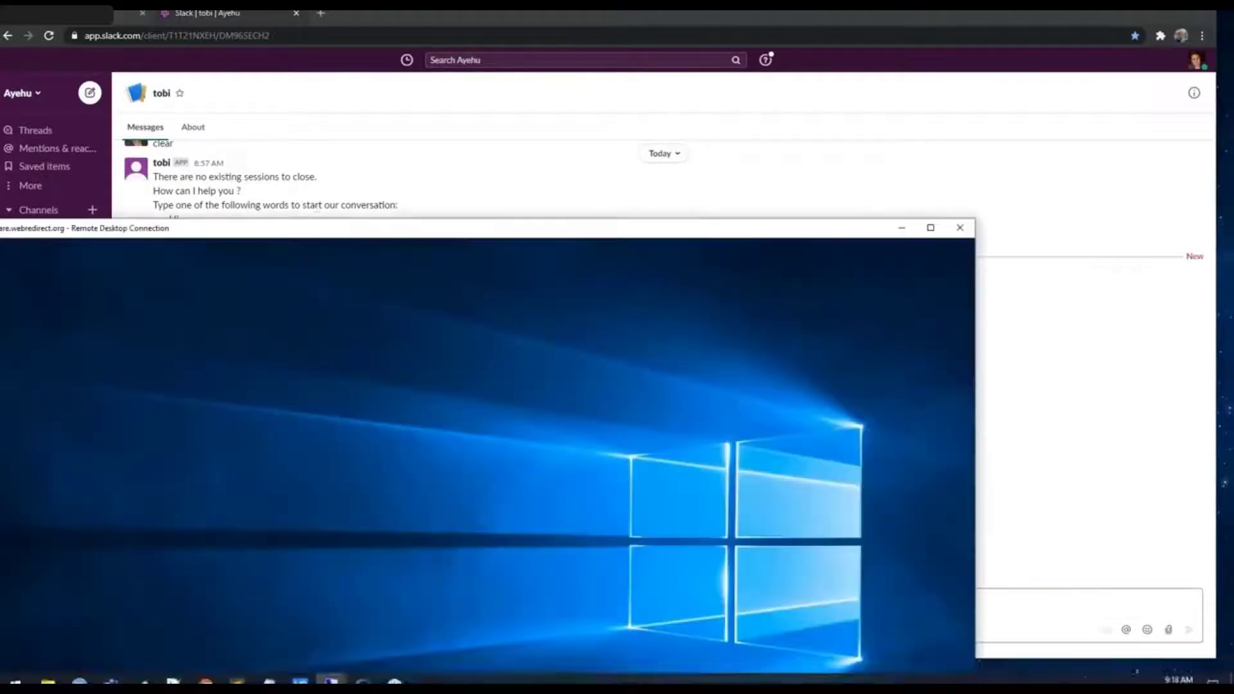
drag(305, 232, 1233, 398)
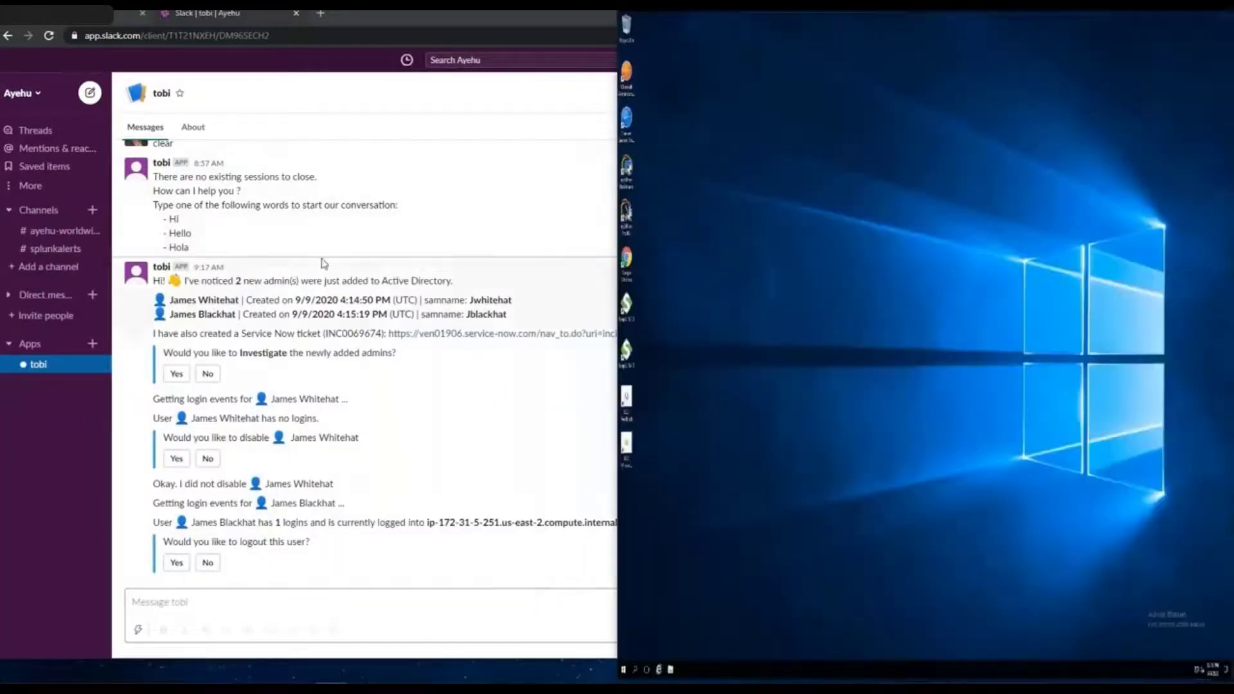
double_click(457, 22)
drag(450, 16, 0, 299)
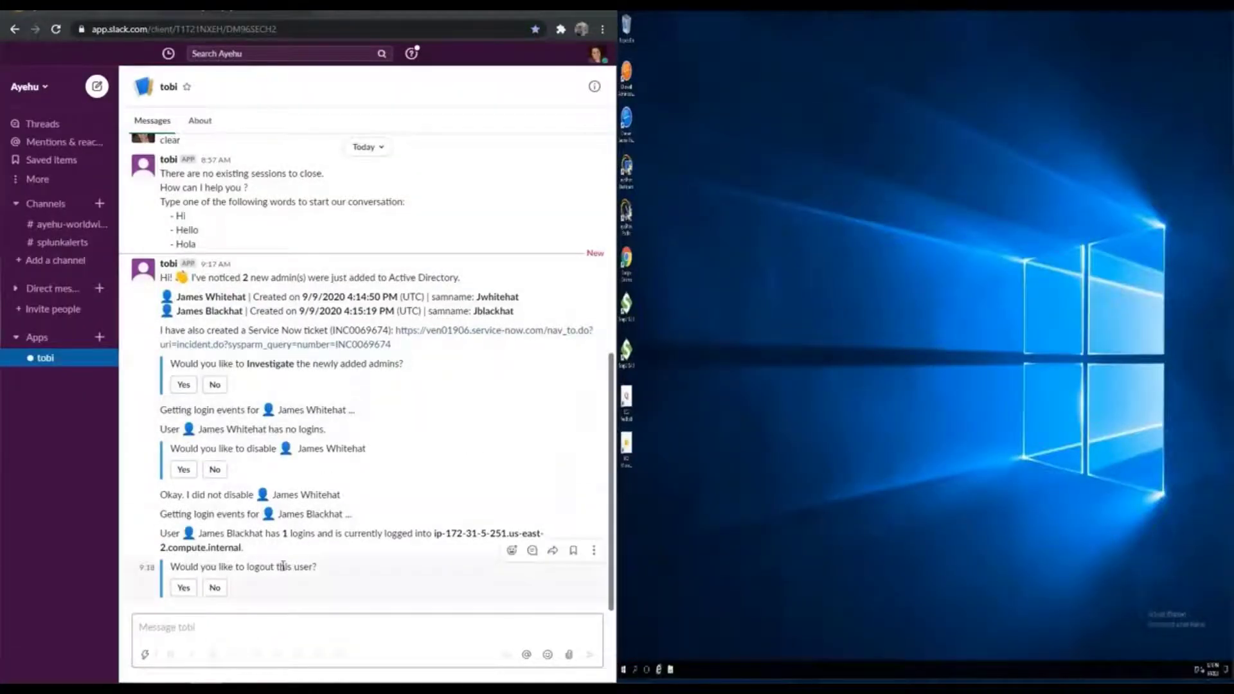
click(191, 597)
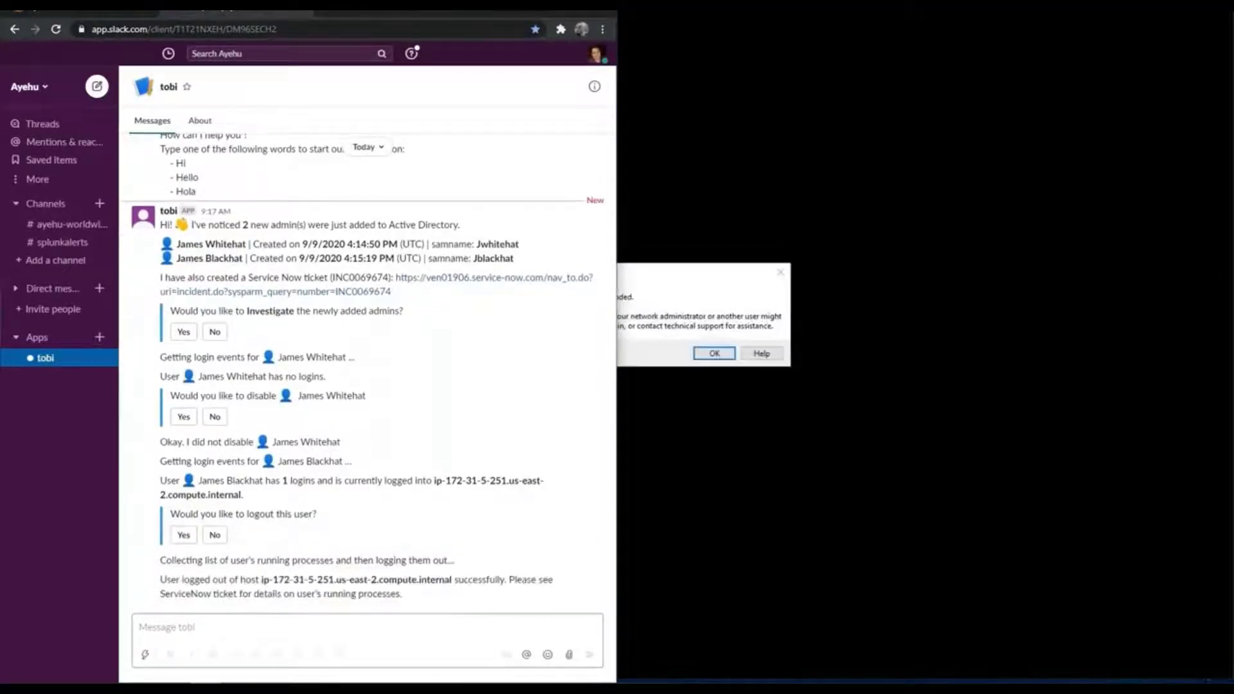
Dismiss the ended remote session's message and approve tobi's request to disable the second new user
drag(689, 285, 904, 319)
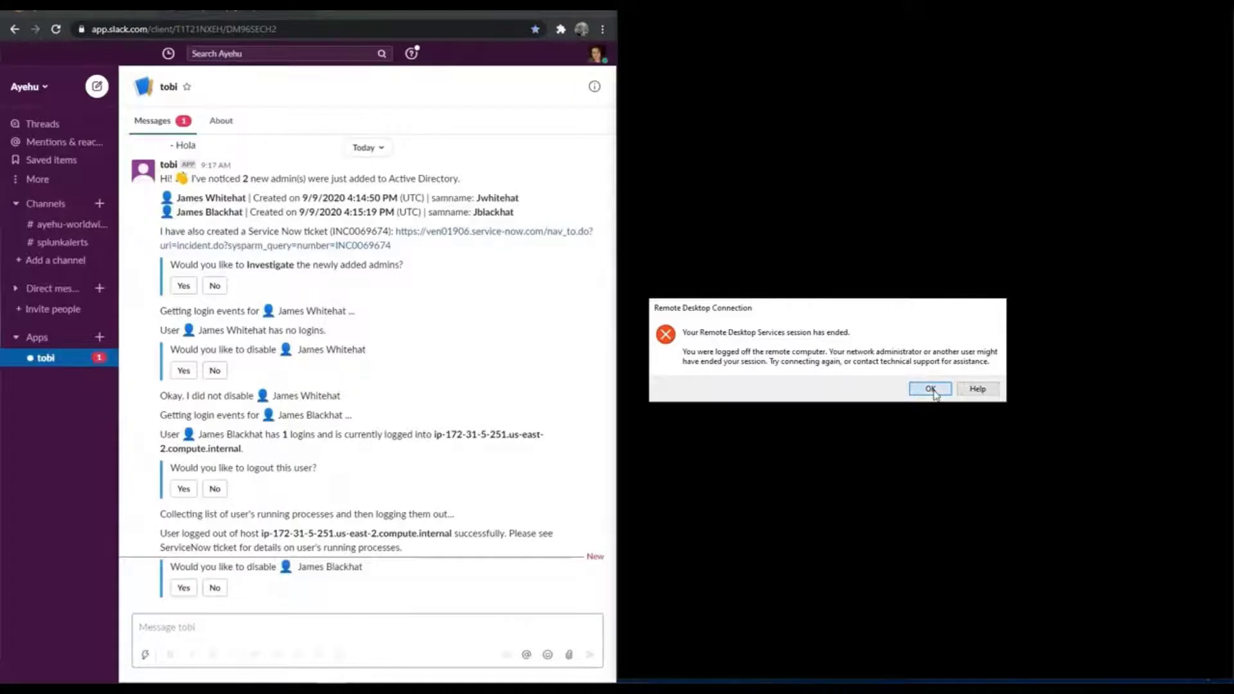
click(930, 388)
drag(750, 298, 774, 300)
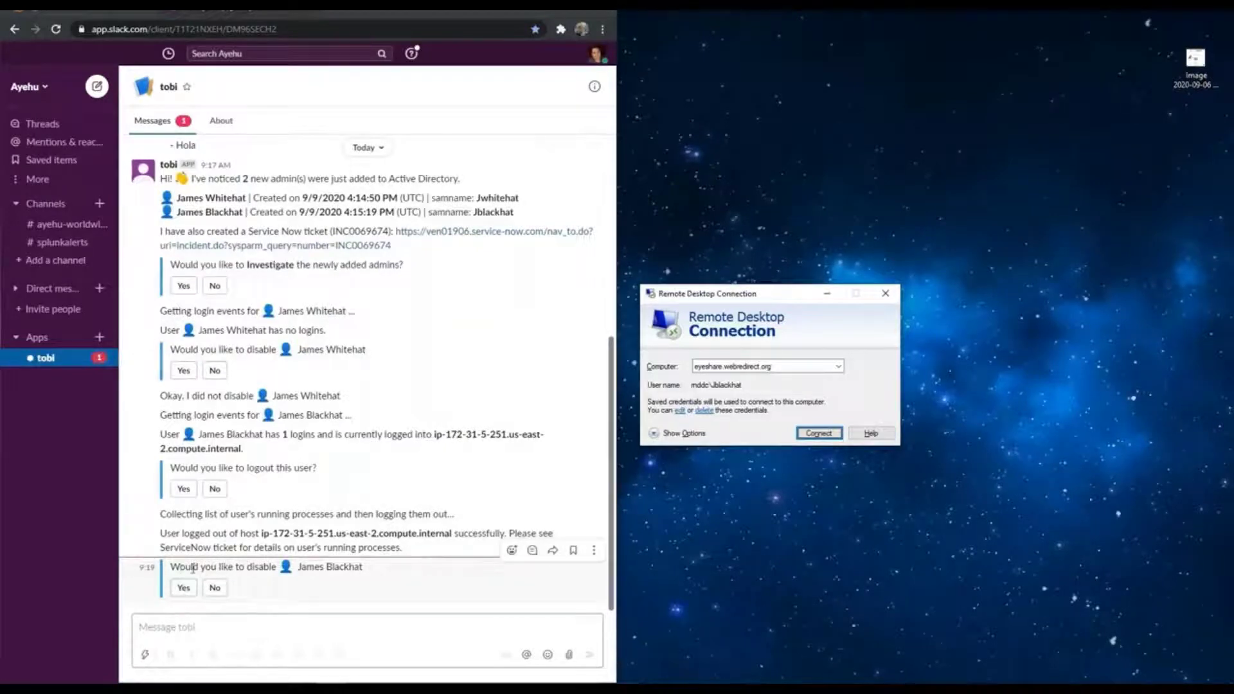
drag(173, 567, 378, 572)
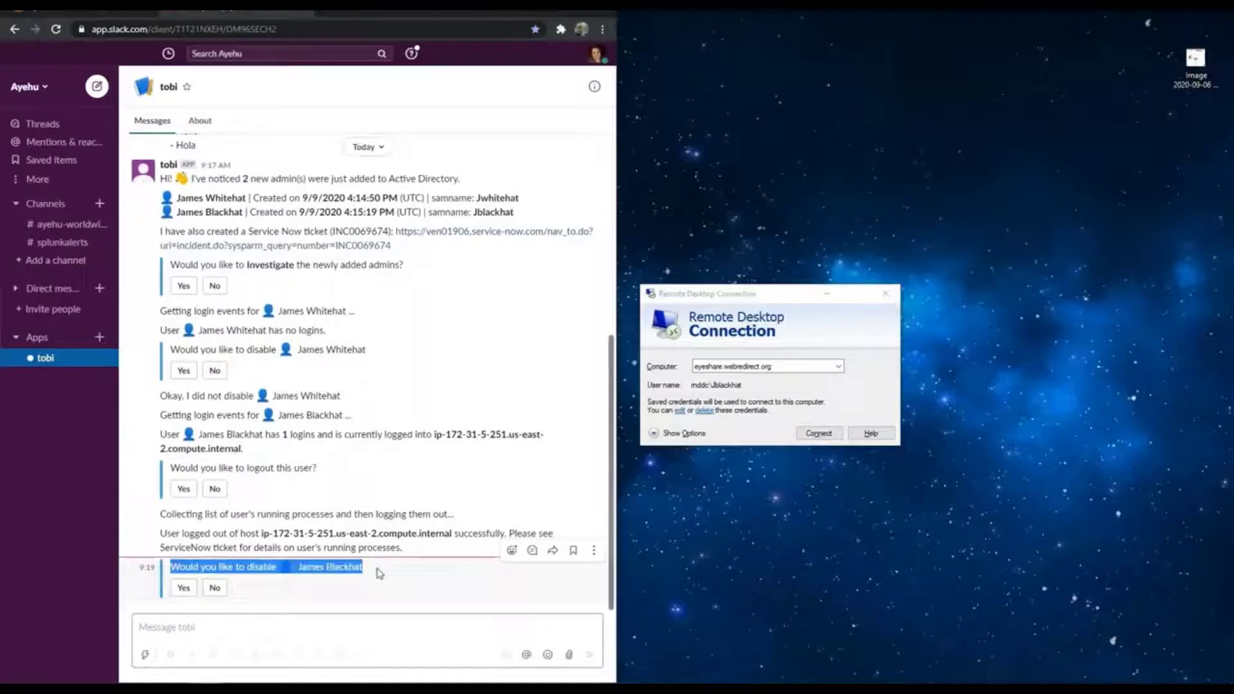
click(379, 573)
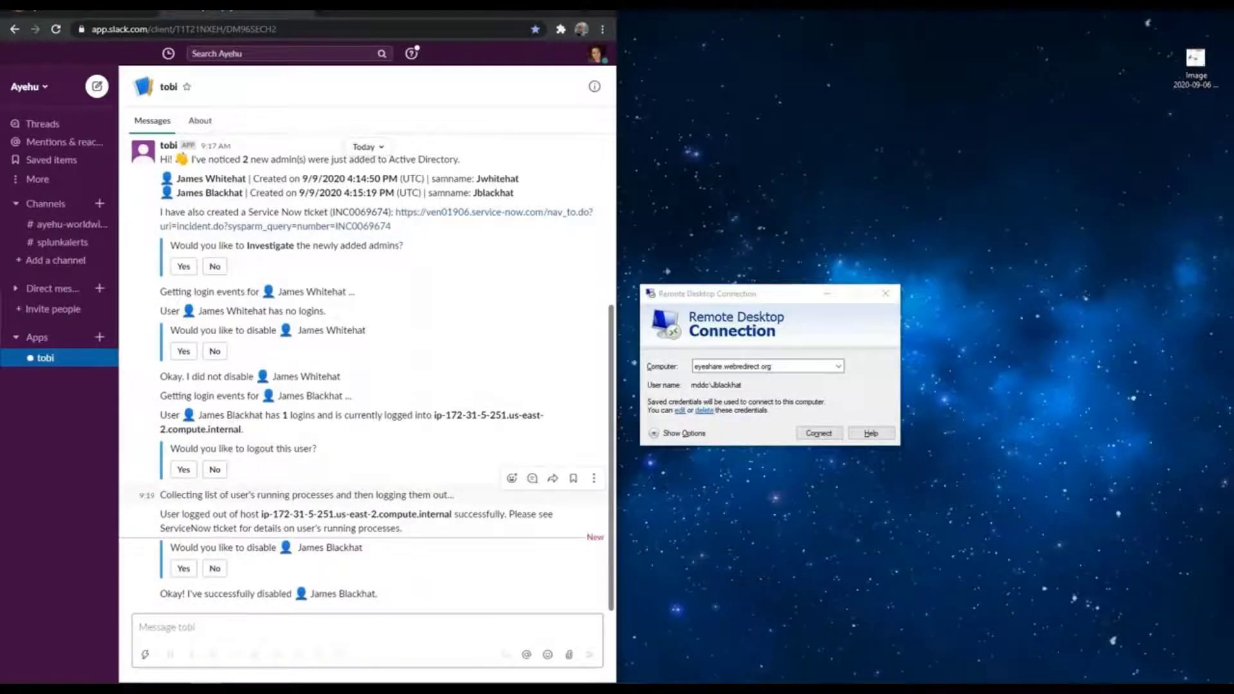
Try to reconnect to eyeshare.webredirect.org with the second new user's saved credentials, and close the remote session window
click(716, 299)
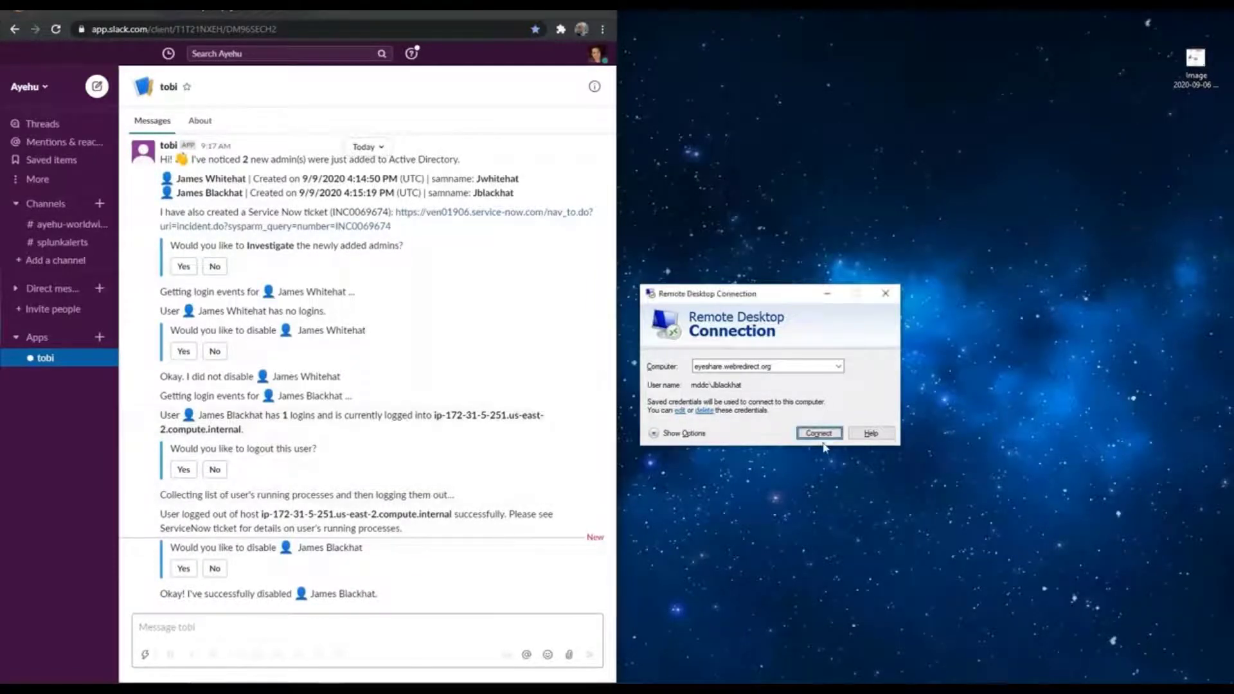
click(819, 434)
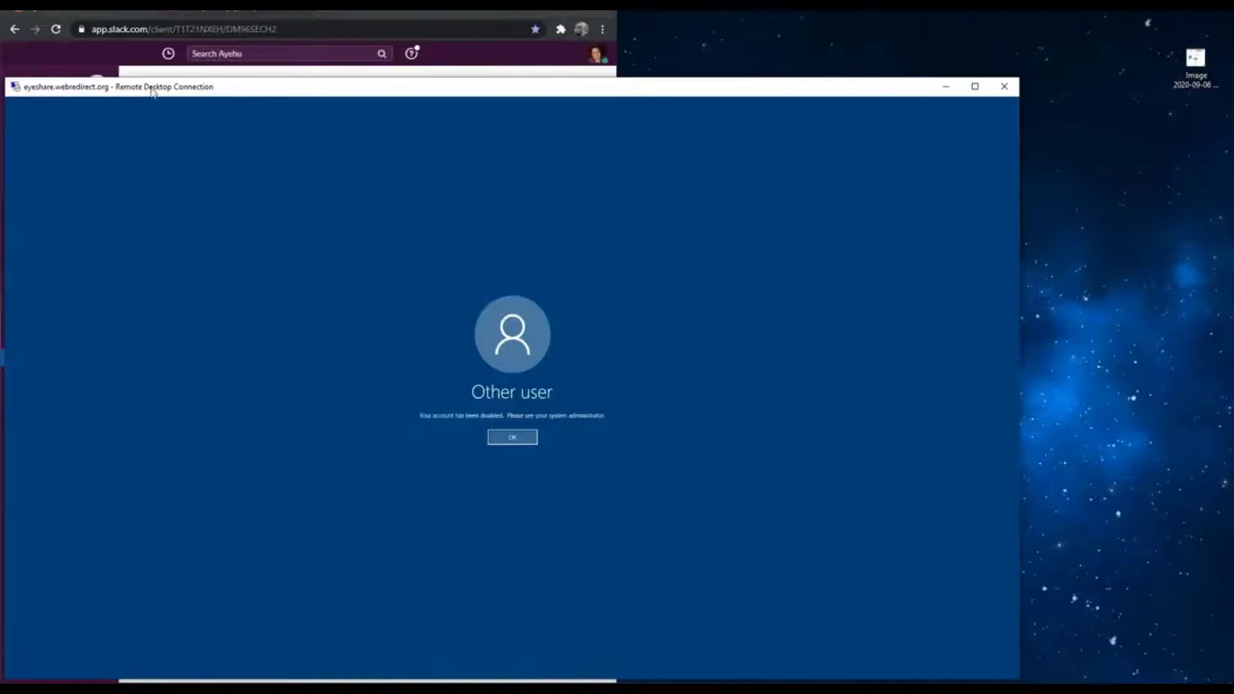
click(1004, 90)
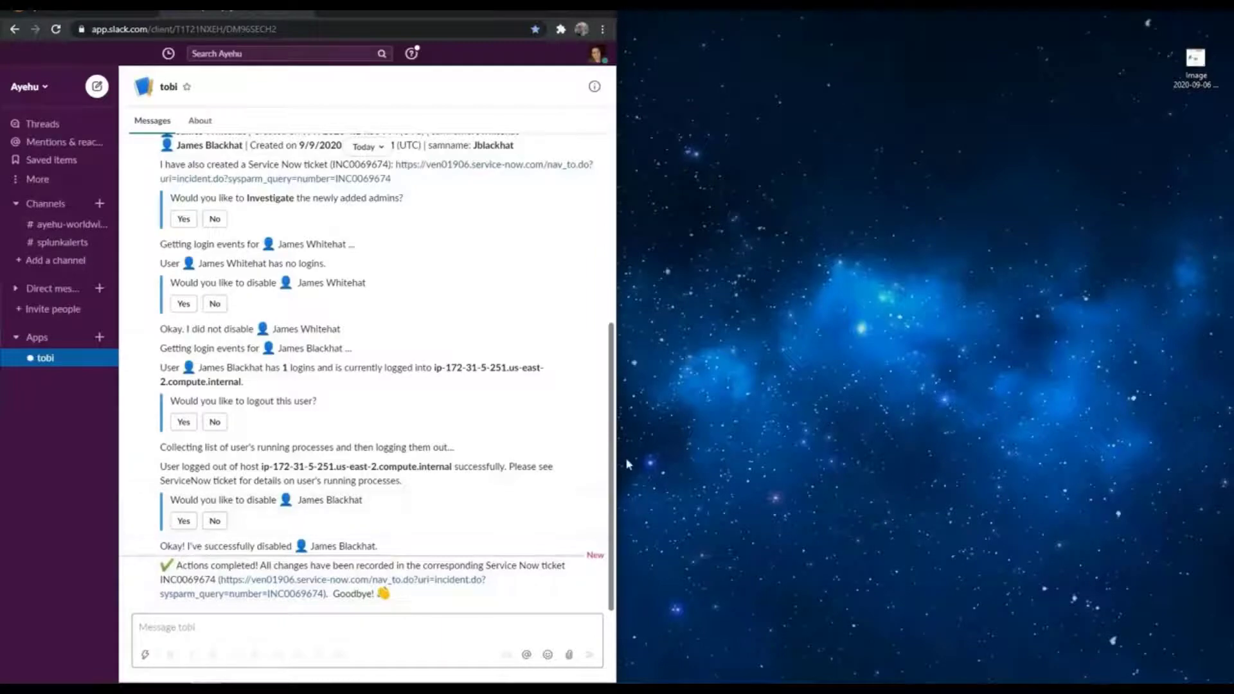
Widen the Slack window to the full screen and open the ServiceNow incident linked in tobi's closing message
drag(616, 461, 1230, 514)
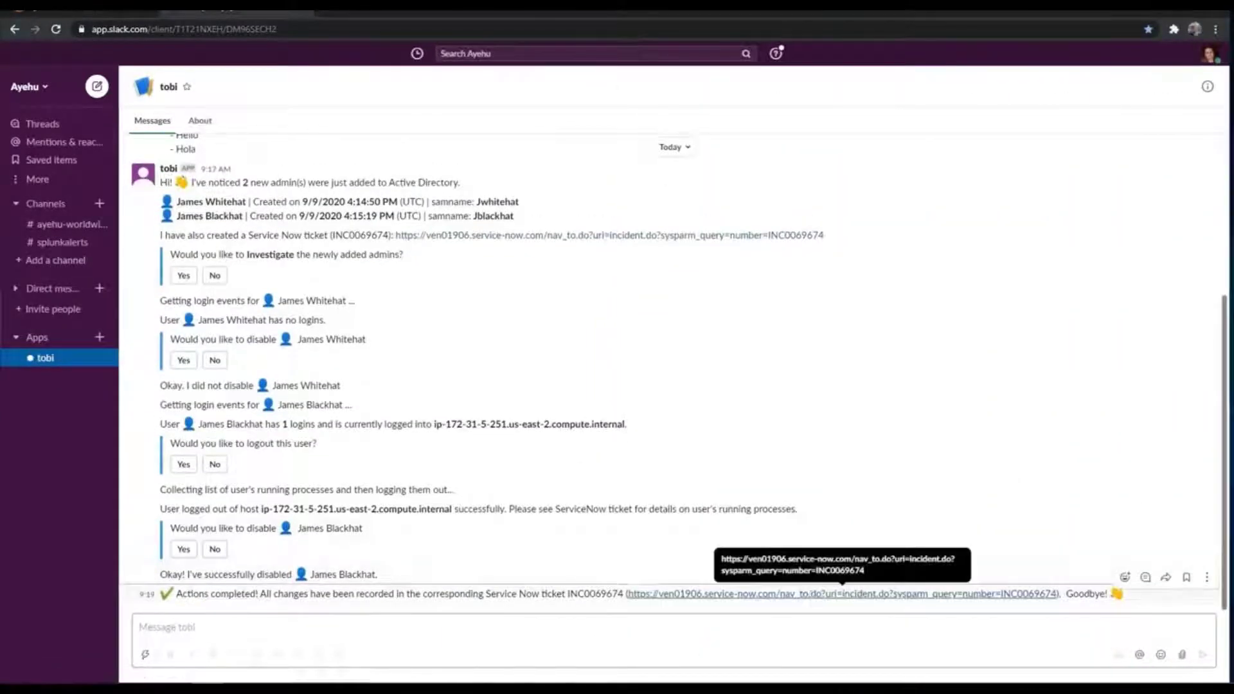
click(797, 592)
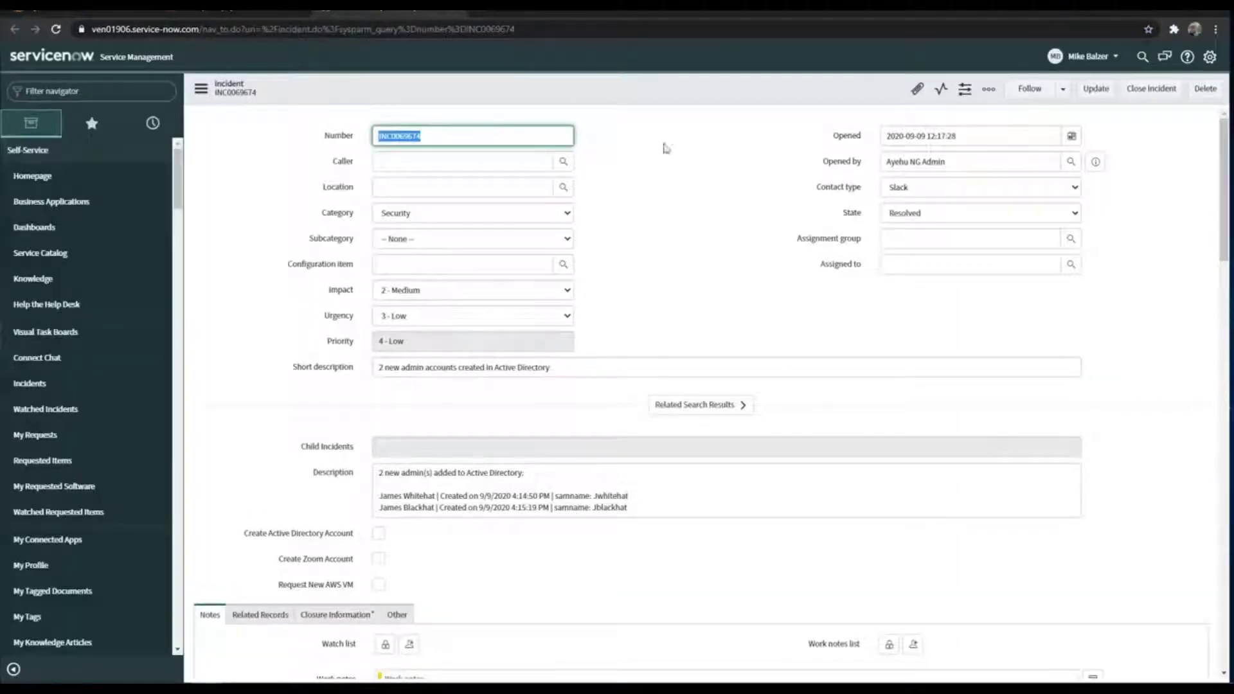
click(282, 225)
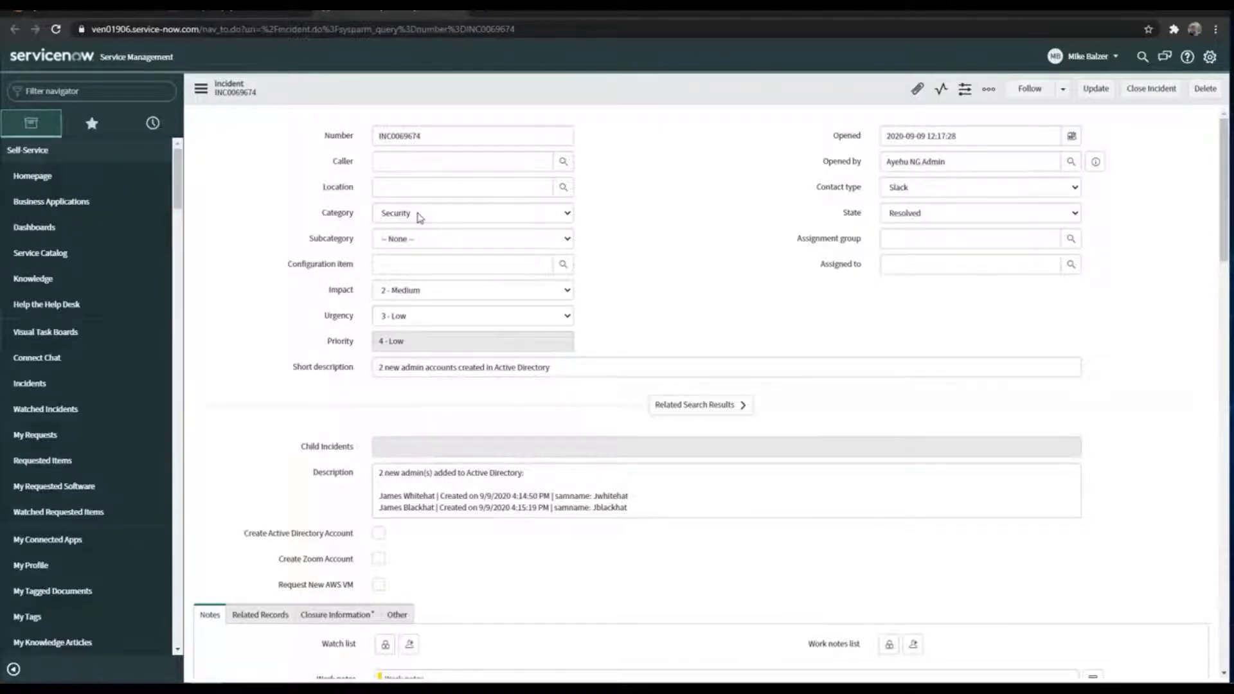
Review the incident's description of the new admins and go down to the earliest entries in its activity log
scroll(419, 217, down, 1)
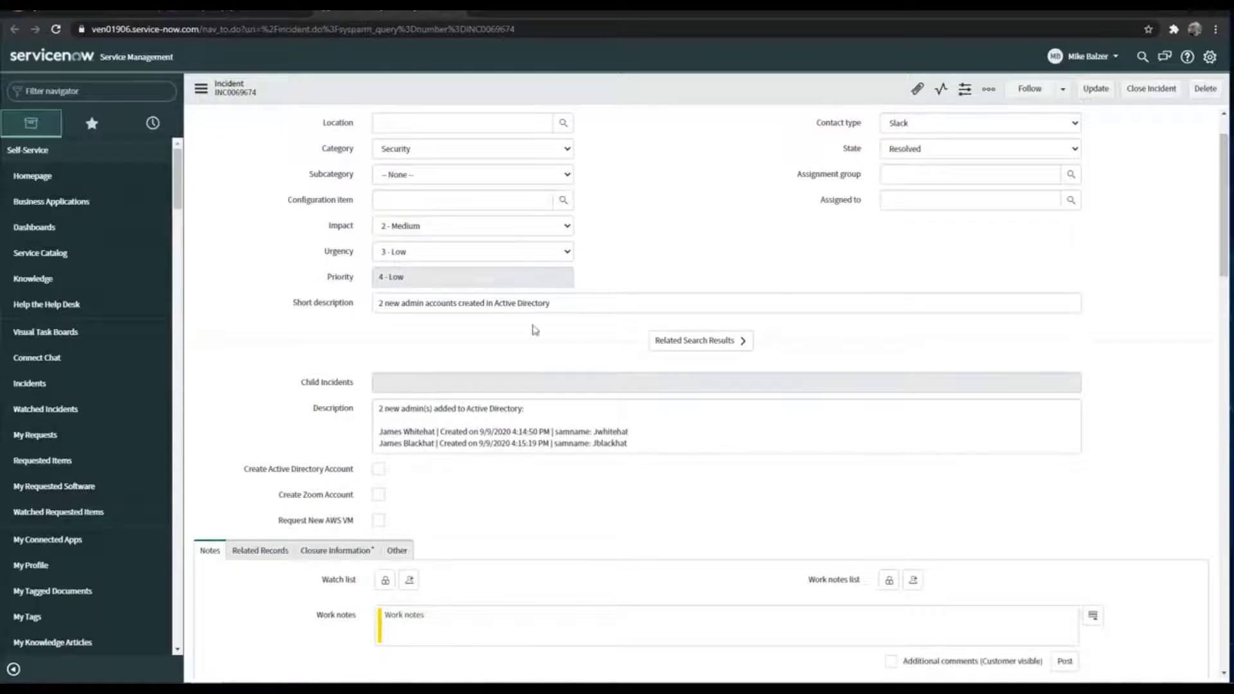
mouse_move(377, 409)
mouse_down()
mouse_move(670, 441)
mouse_move(368, 414)
mouse_up()
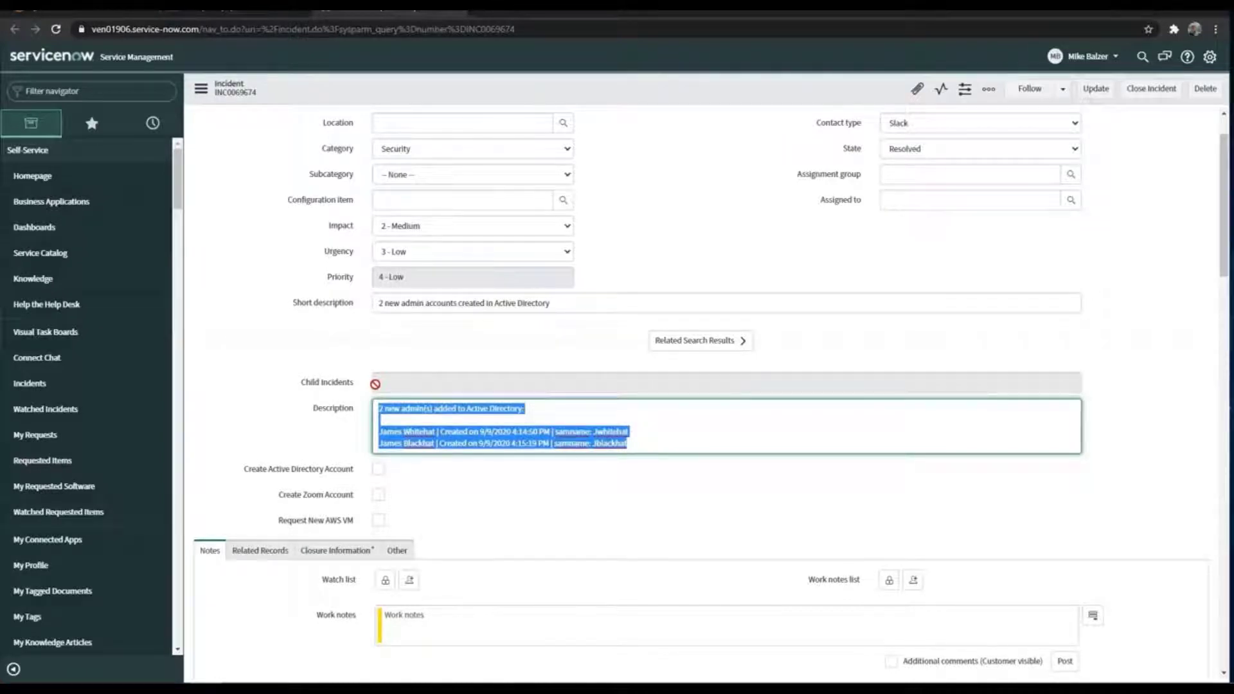
click(423, 421)
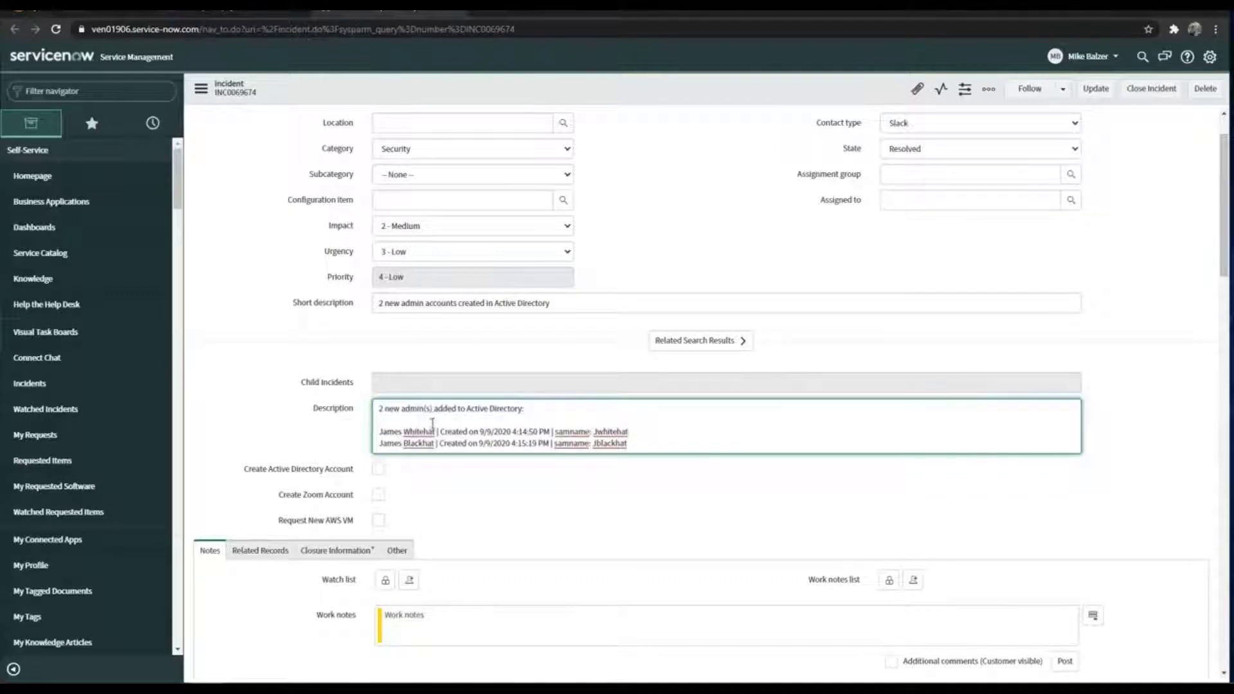
scroll(381, 446, down, 2)
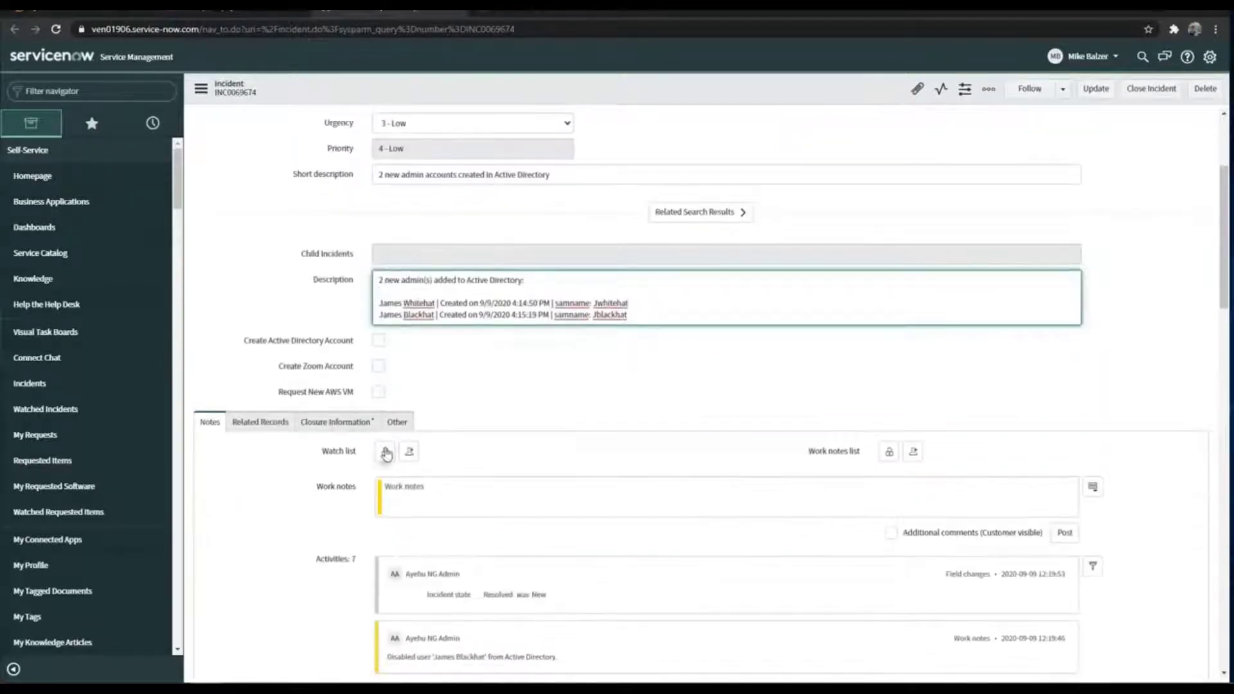
scroll(385, 454, down, 10)
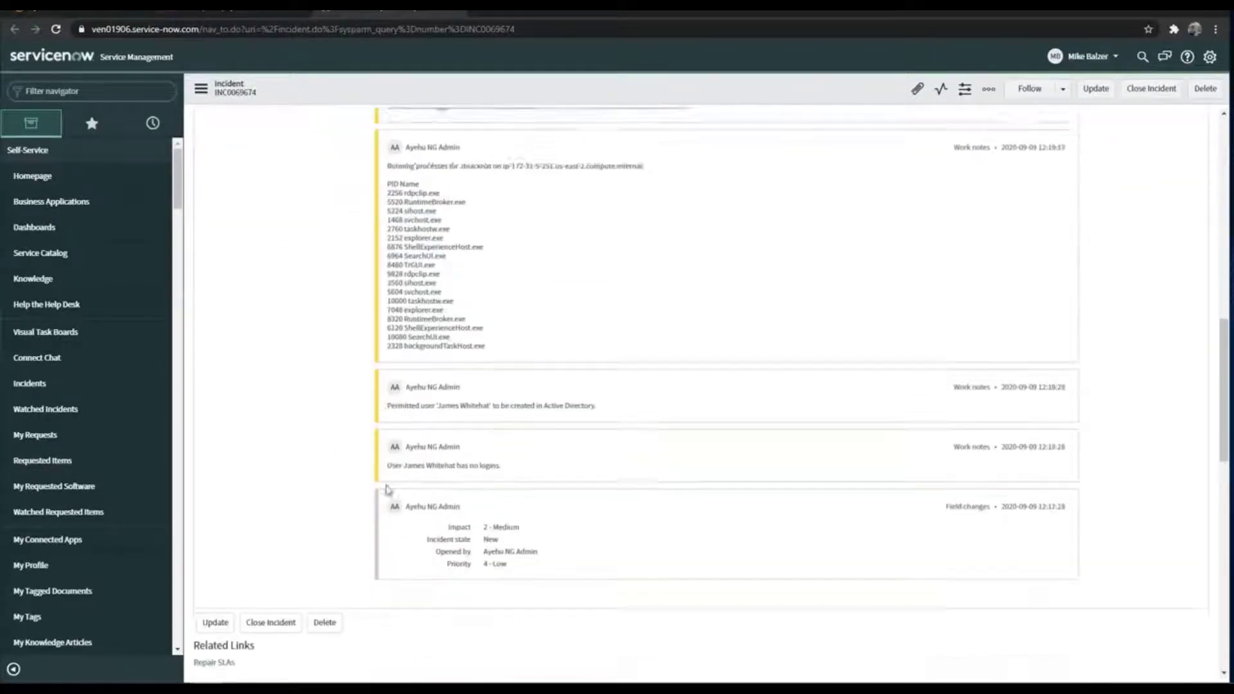
scroll(386, 489, down, 1)
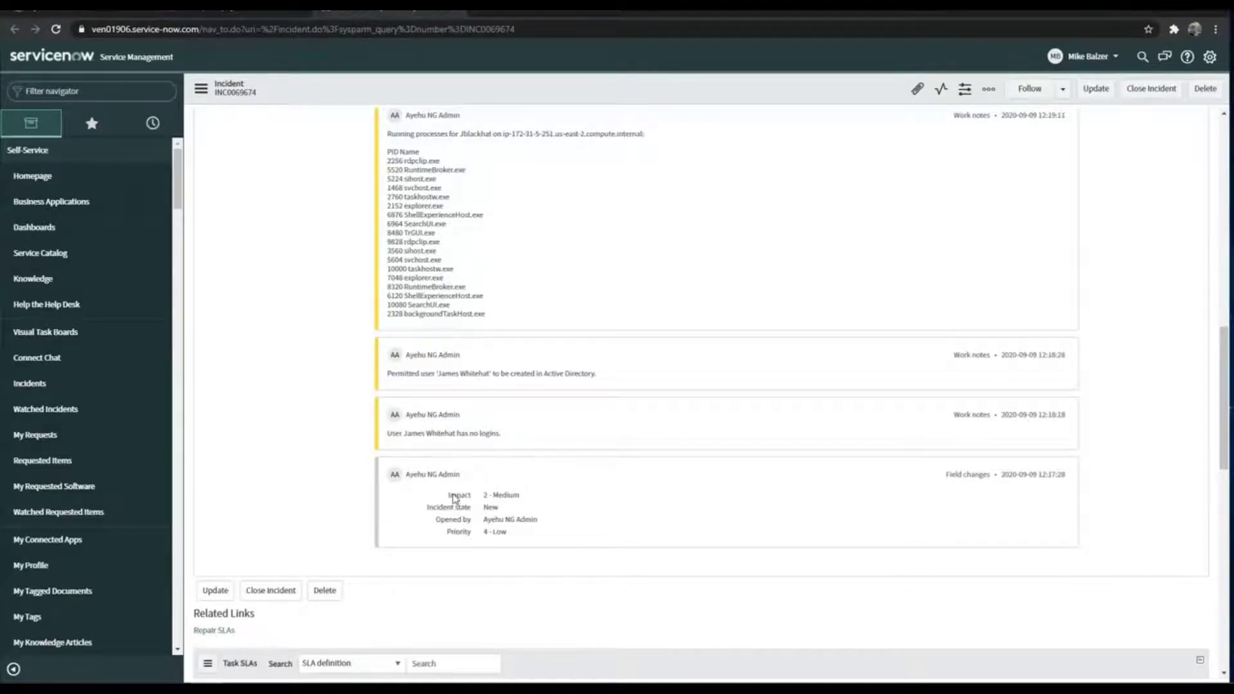
Review the incident's earliest activity entries: the initial field values, the first user's login check and the note permitting that user
drag(450, 496, 481, 519)
click(481, 519)
drag(361, 441, 415, 437)
click(427, 438)
drag(502, 435, 386, 442)
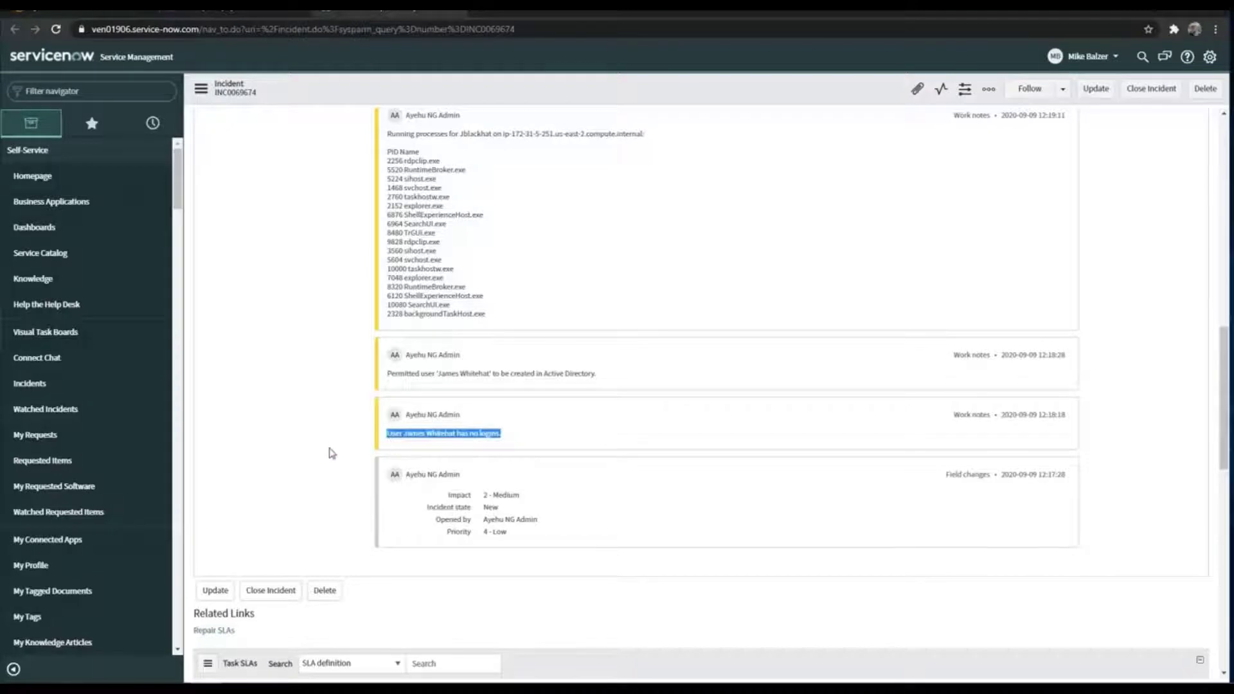
scroll(329, 454, up, 1)
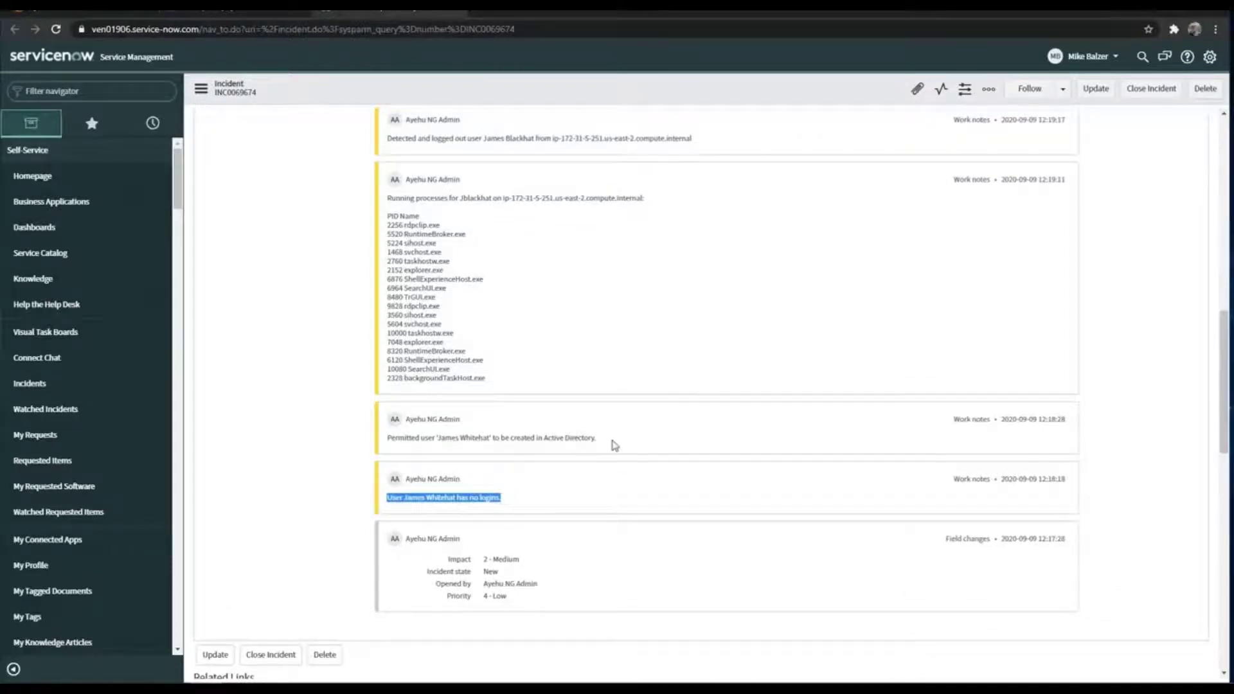
drag(610, 442, 386, 440)
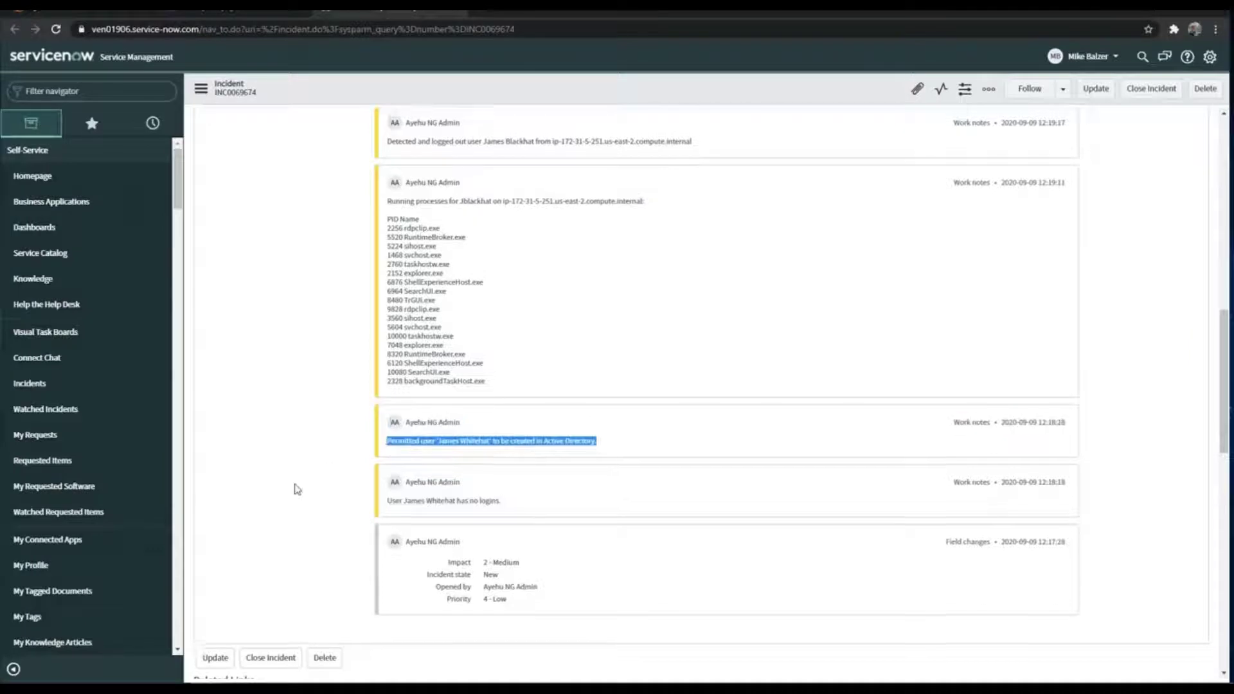
Review the work note listing the second user's running processes, including the name of the host they ran on
scroll(396, 415, up, 3)
click(396, 414)
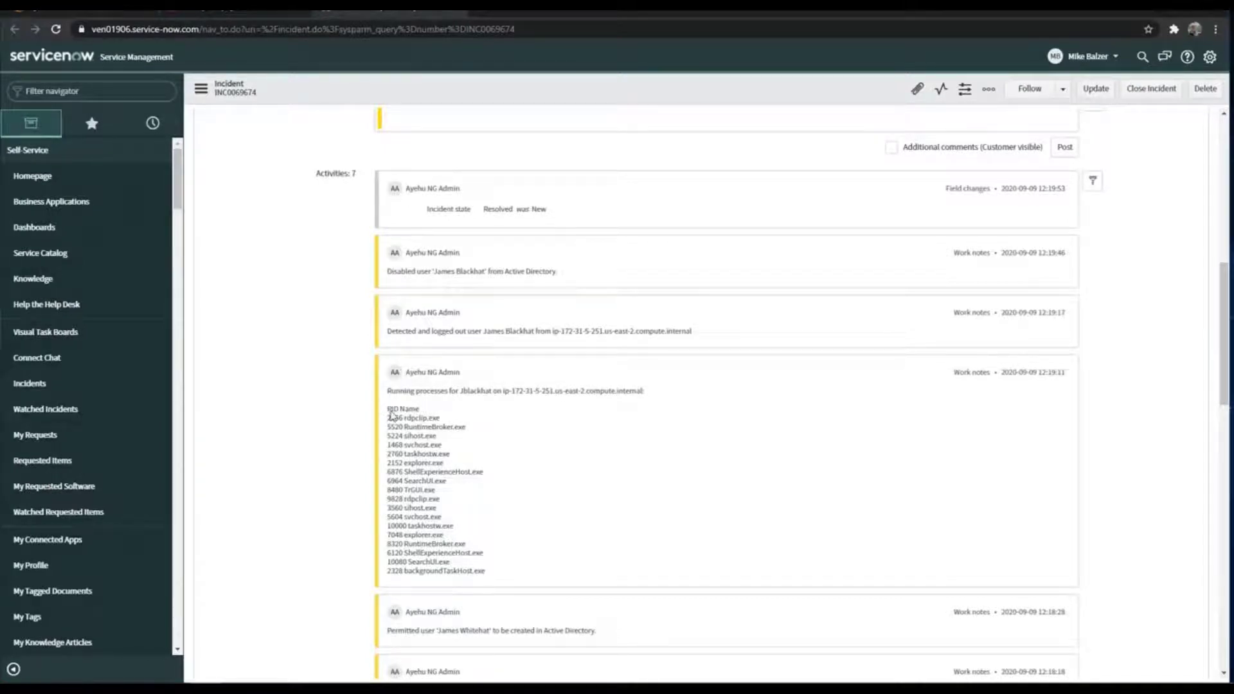
drag(391, 409, 552, 581)
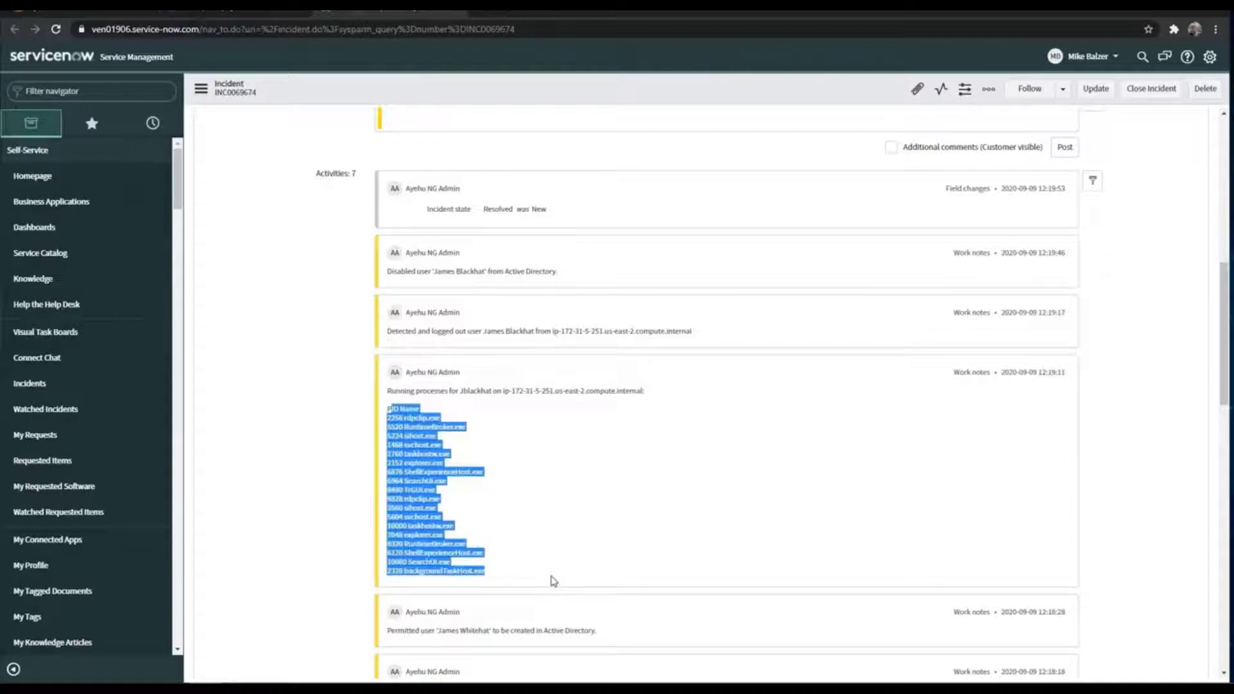
drag(503, 390, 646, 399)
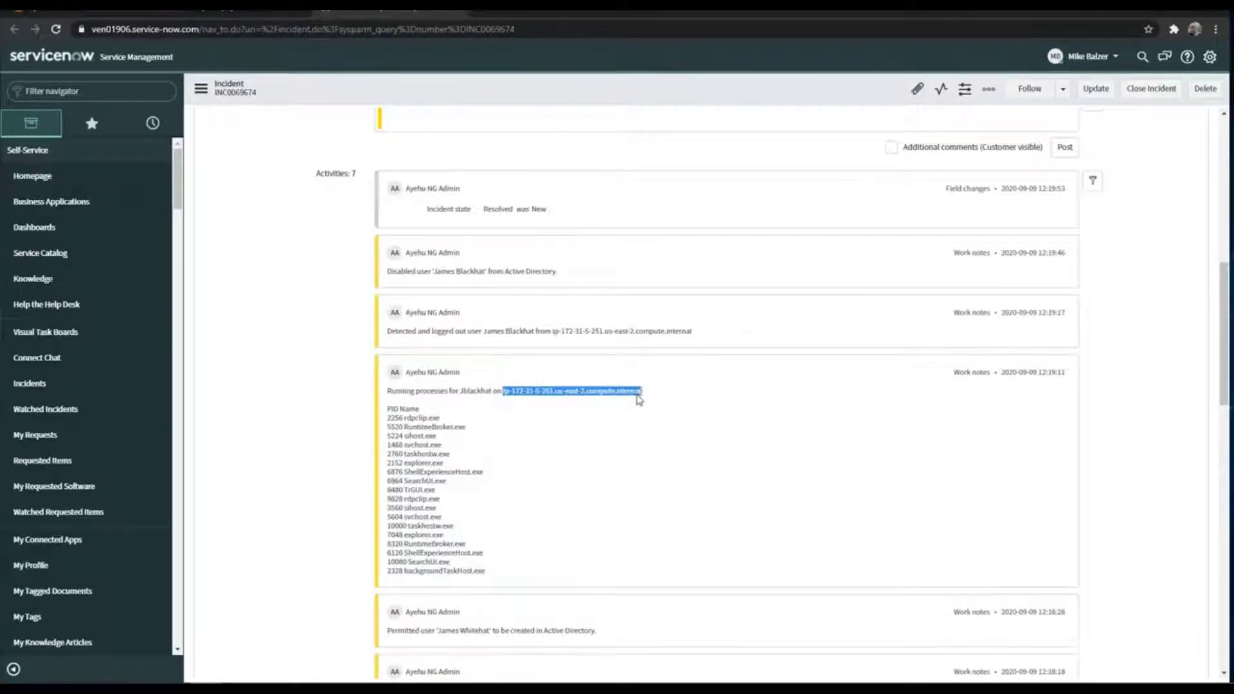
Review the work notes about logging out the second user and disabling the account in Active Directory
scroll(248, 514, up, 2)
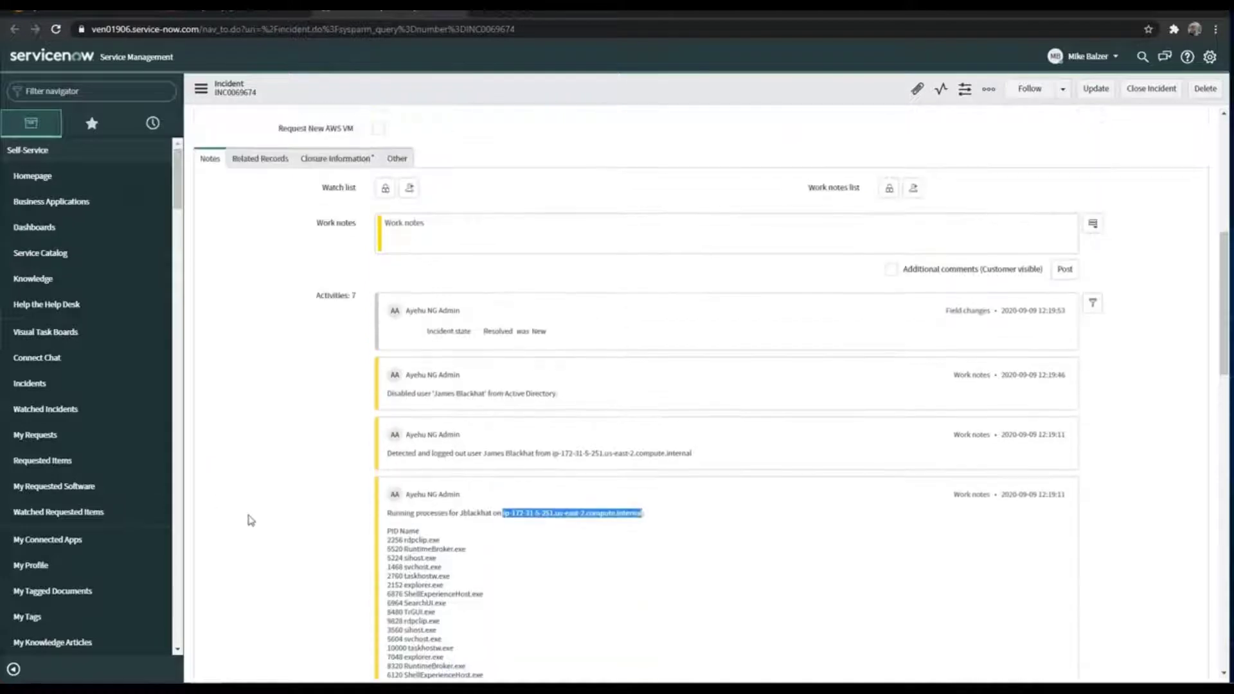
drag(388, 465, 703, 462)
click(704, 462)
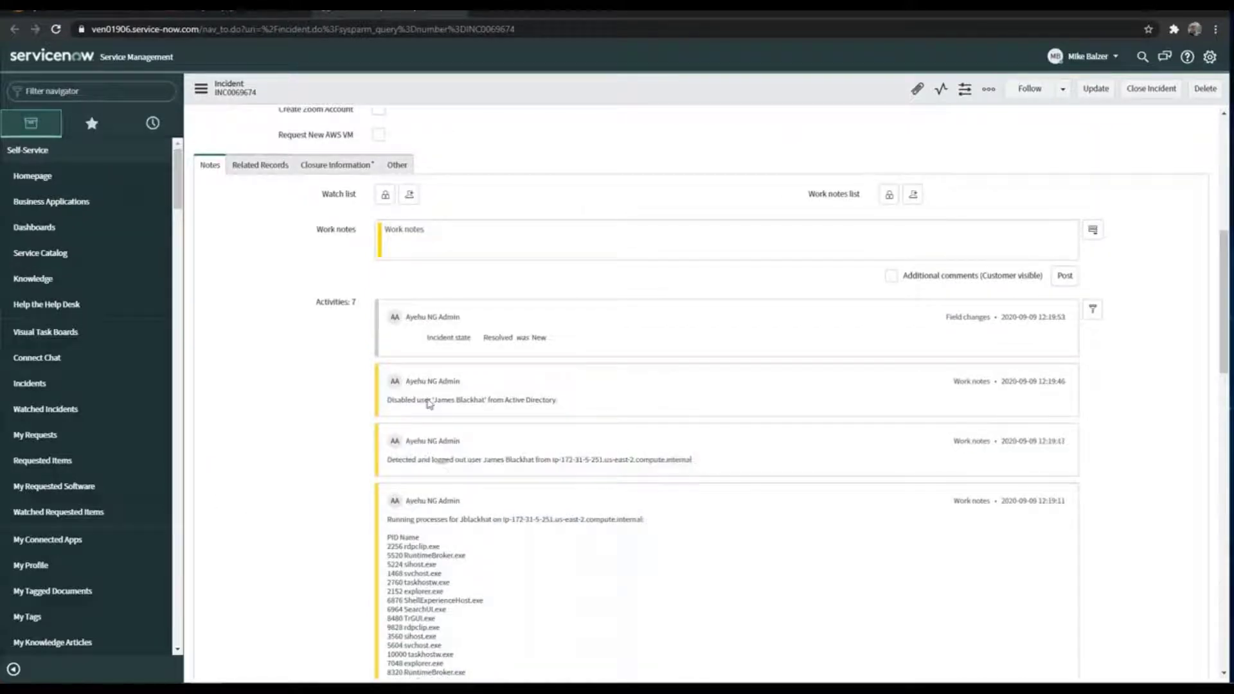
drag(386, 404, 548, 409)
click(549, 409)
Switch to the Workflow Designer in Resolve Actions Express and browse the available Active Directory activities
click(103, 9)
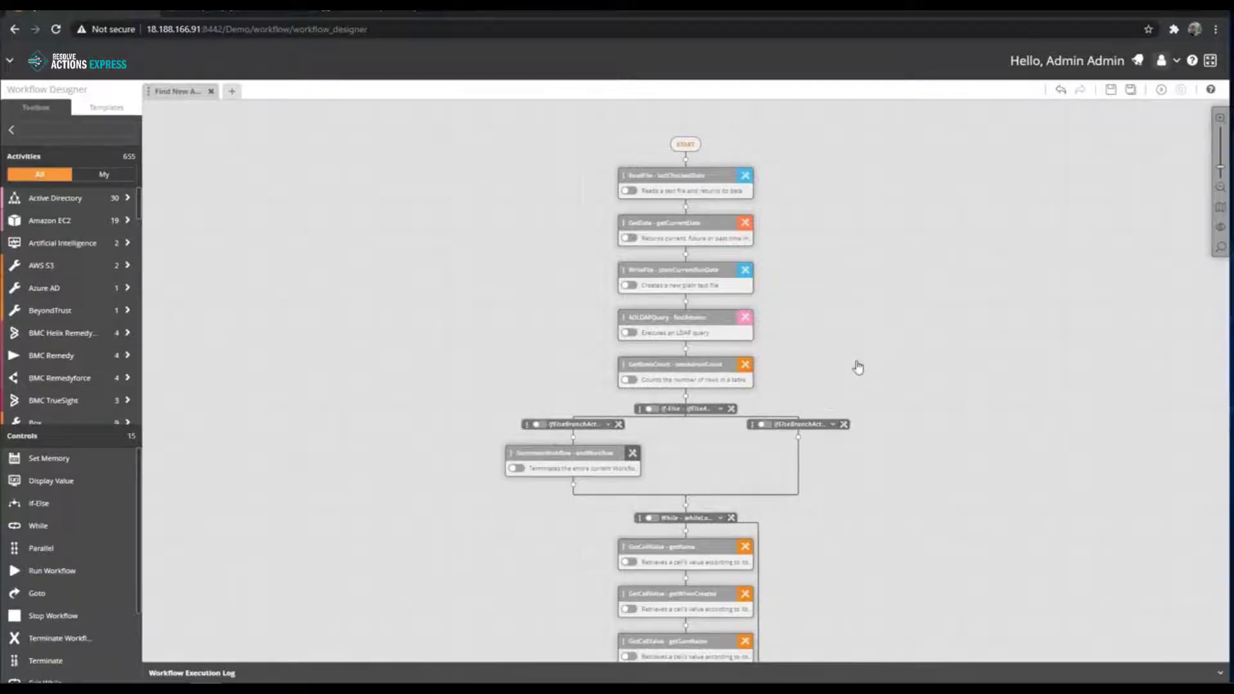
drag(868, 370, 821, 346)
drag(784, 283, 813, 314)
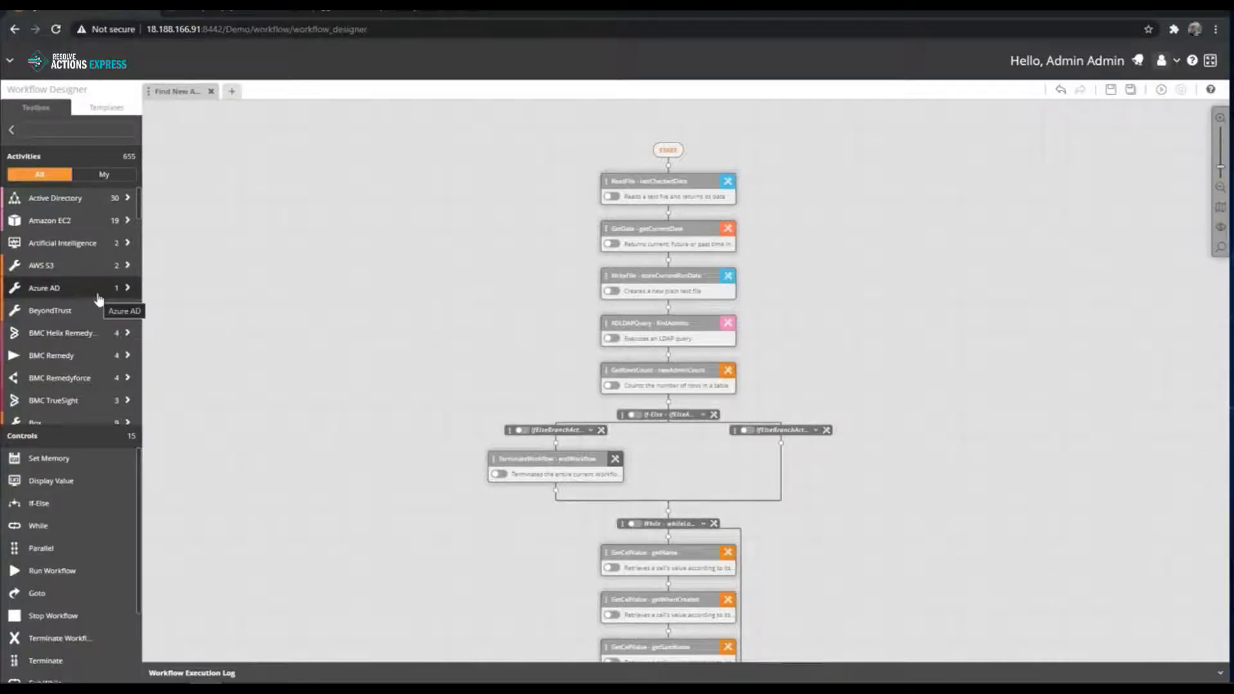
click(60, 199)
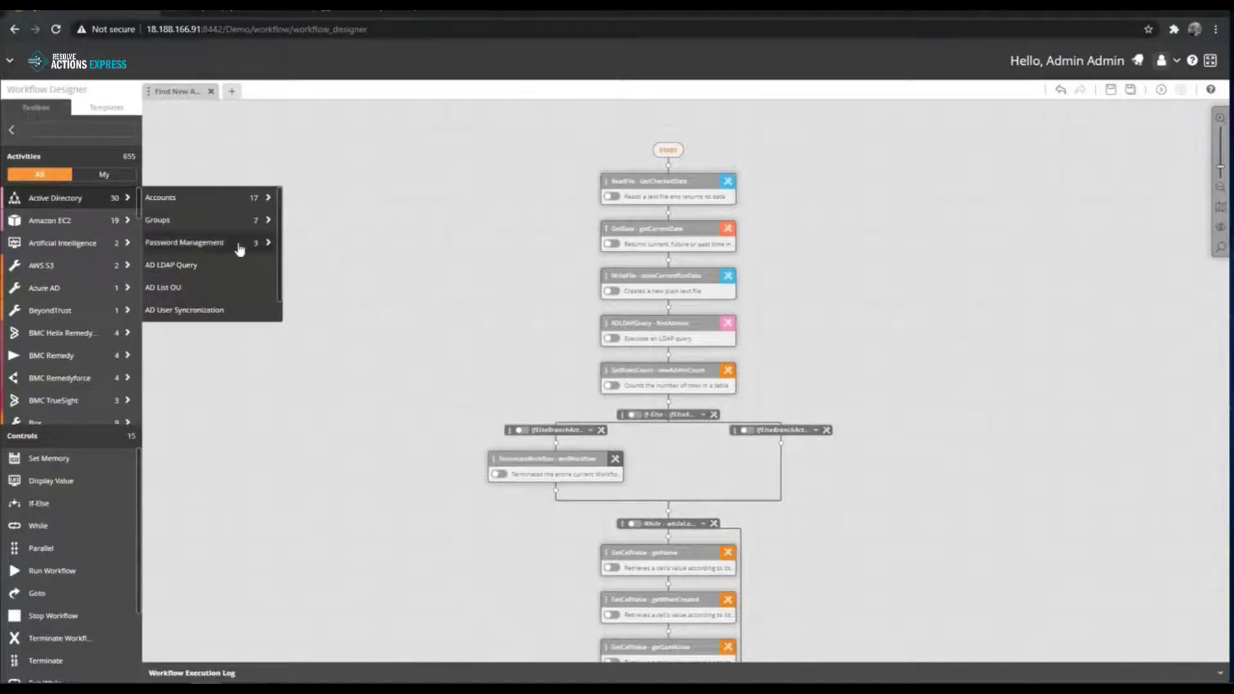
drag(138, 204, 83, 200)
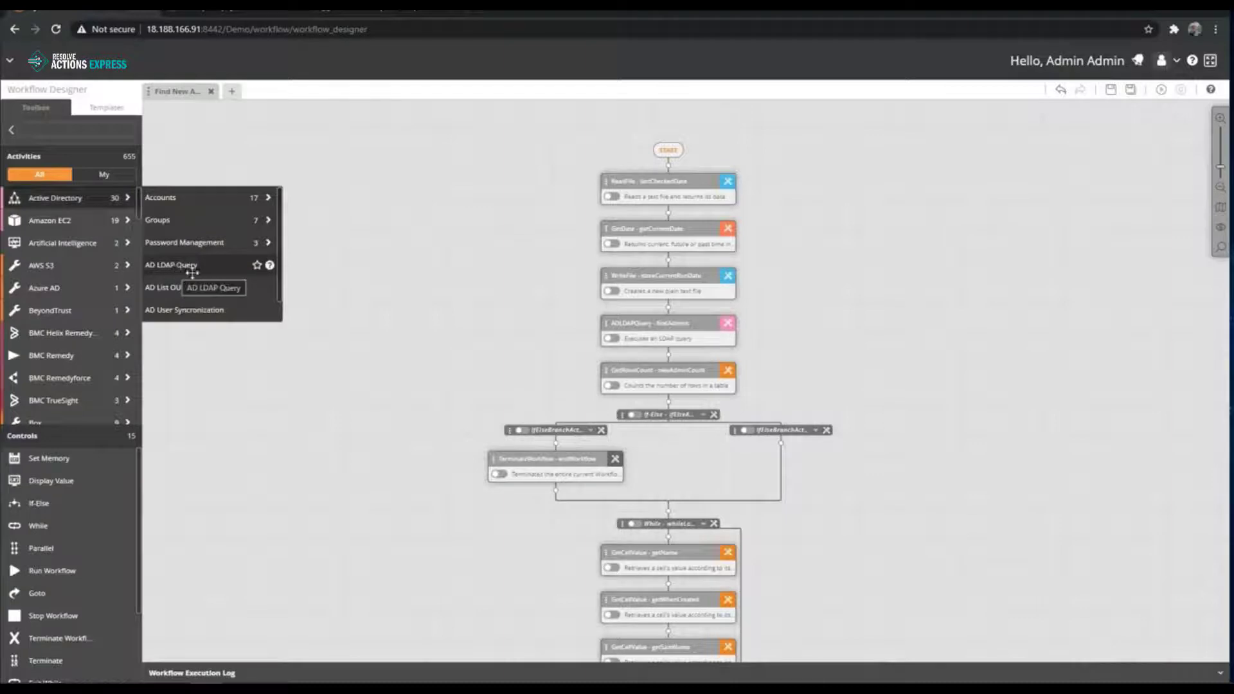
Insert an AD LDAP Query activity between storeCurrentRunDate and findAdmins and look through its settings
drag(179, 266, 657, 311)
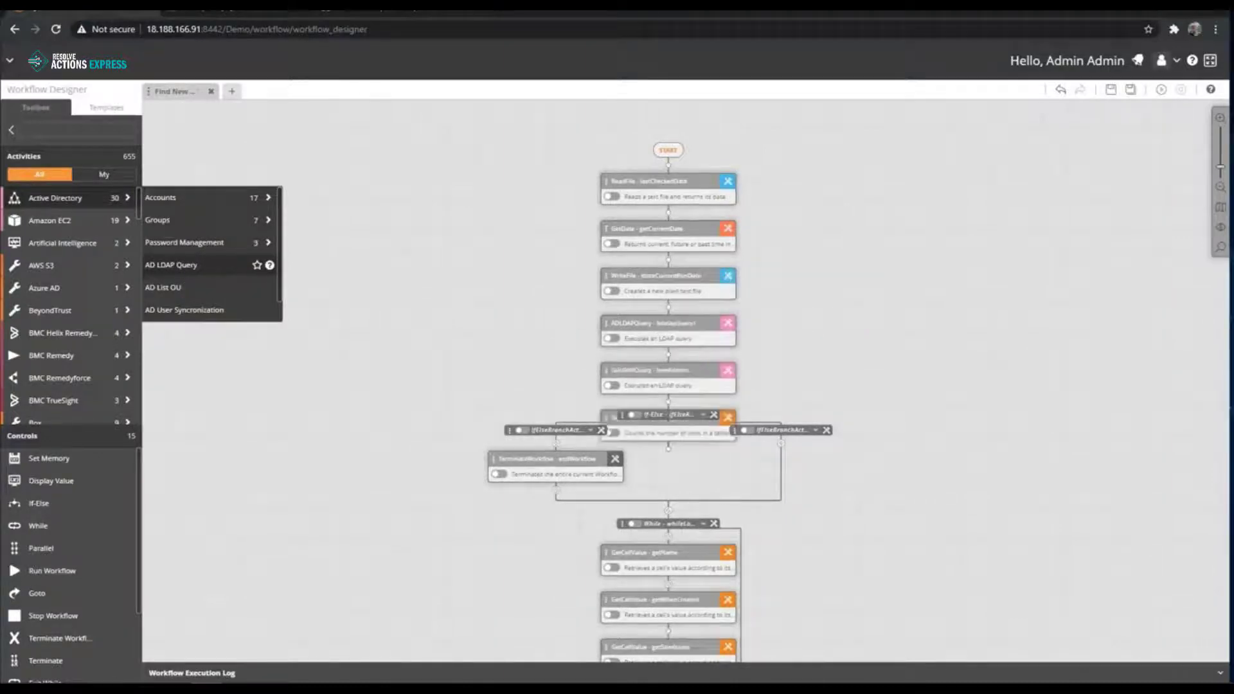
click(724, 327)
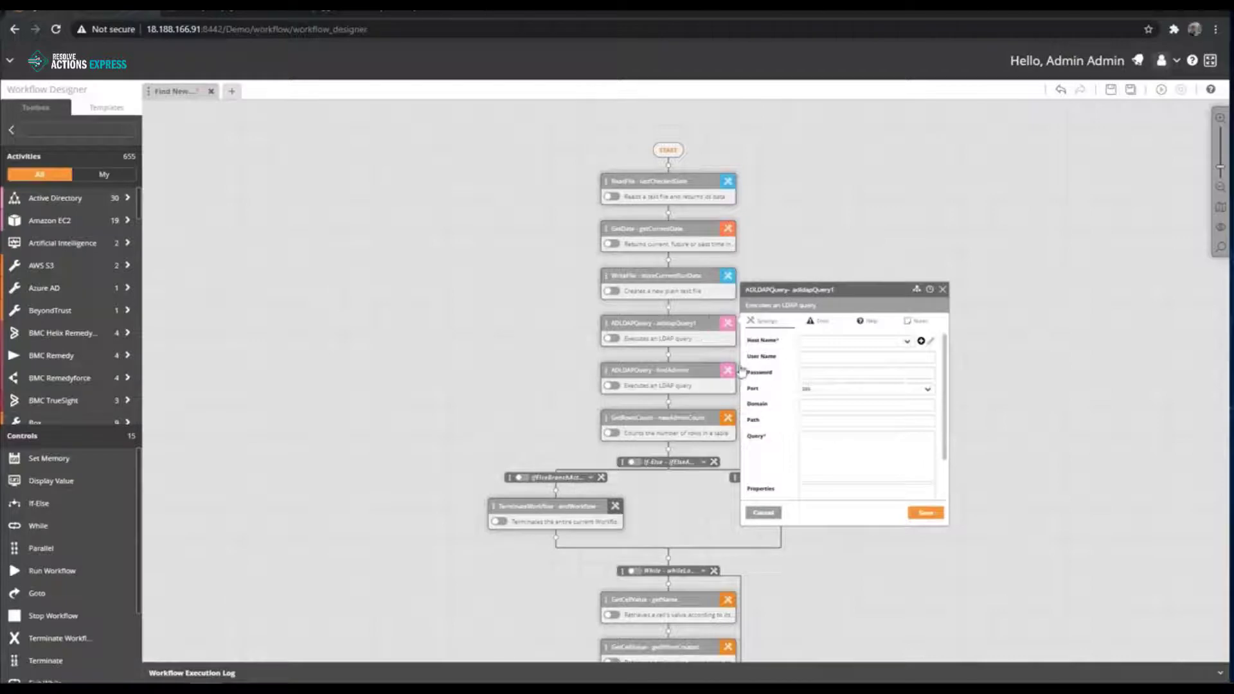
scroll(793, 450, down, 3)
Close the newly added LDAP query's settings and delete that activity from the workflow
click(666, 338)
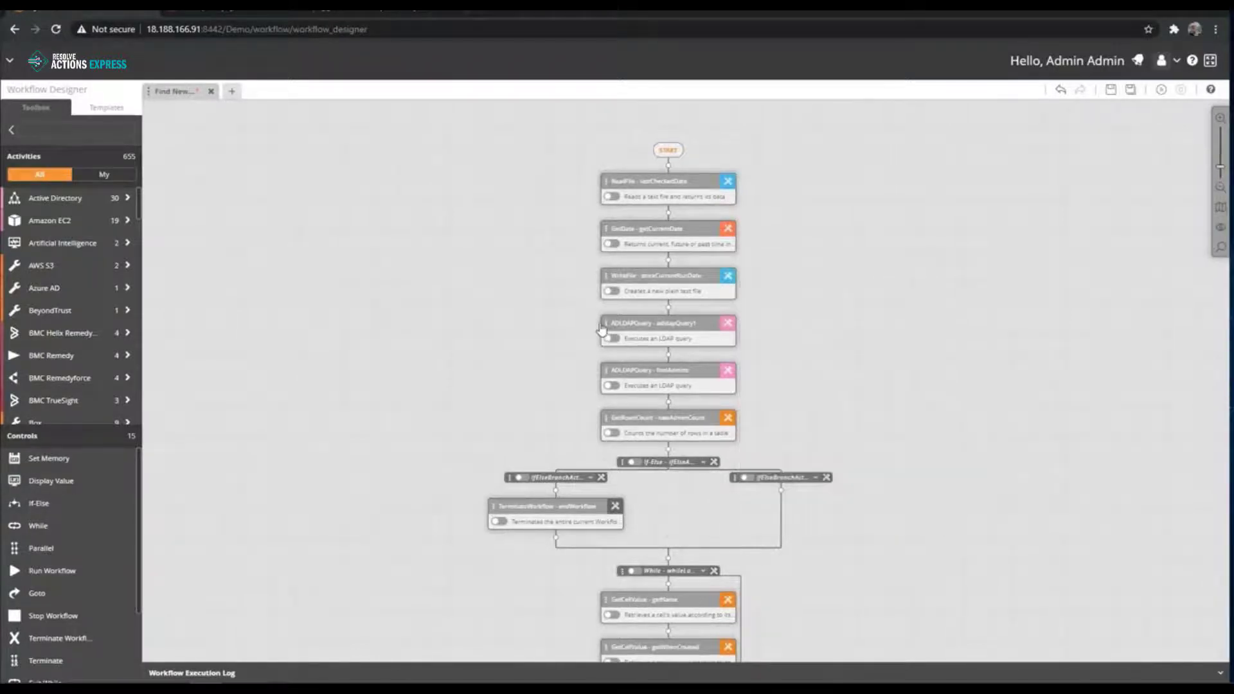
click(605, 324)
click(573, 394)
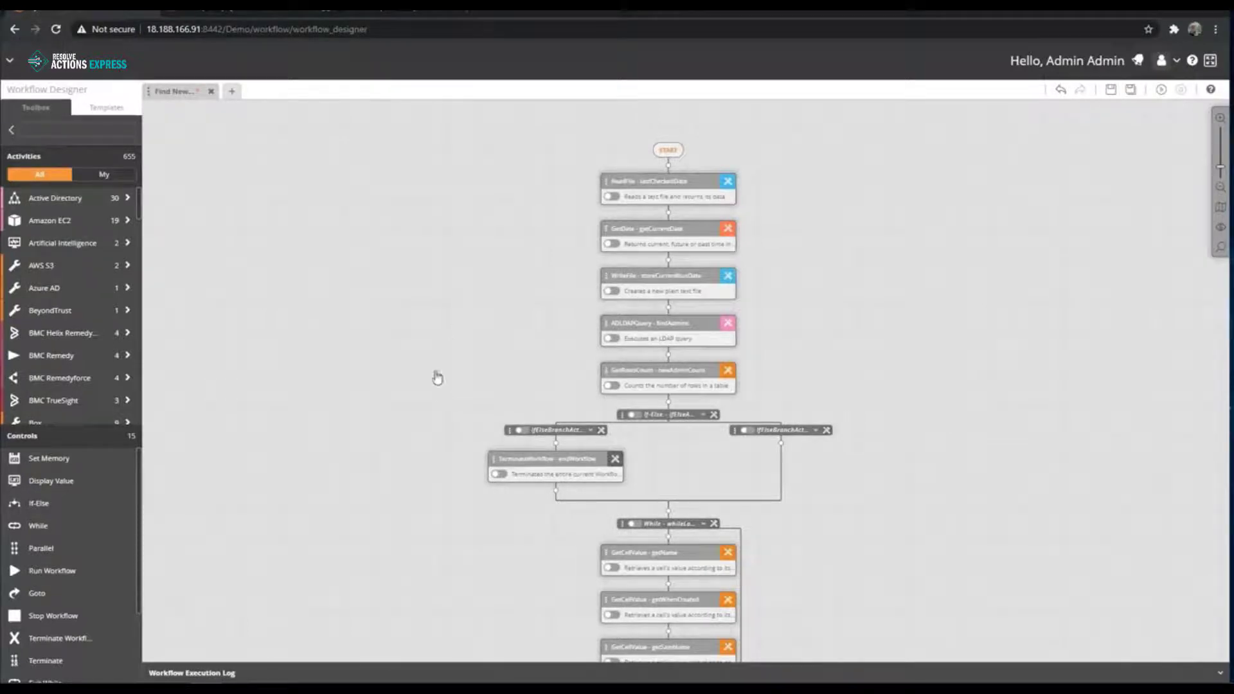
Examine the findAdmins LDAP query's settings, including its domain, path, query filter, properties and search scope
drag(771, 335, 716, 267)
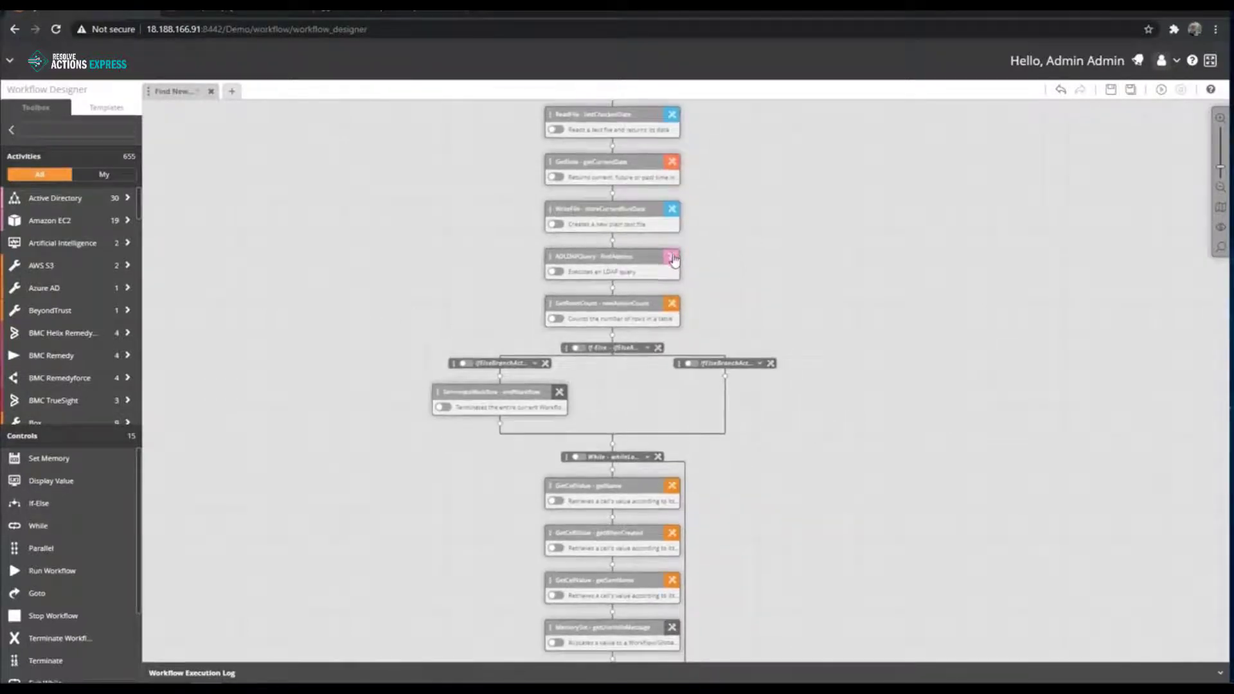
click(674, 257)
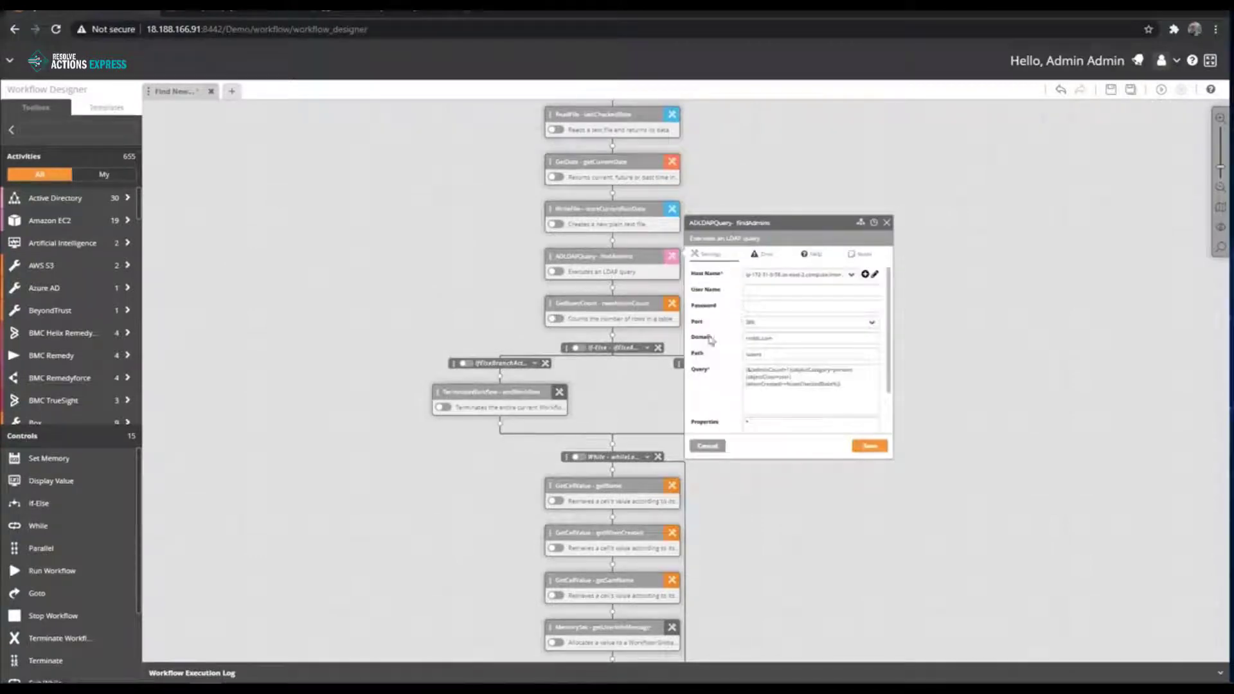
scroll(799, 388, down, 2)
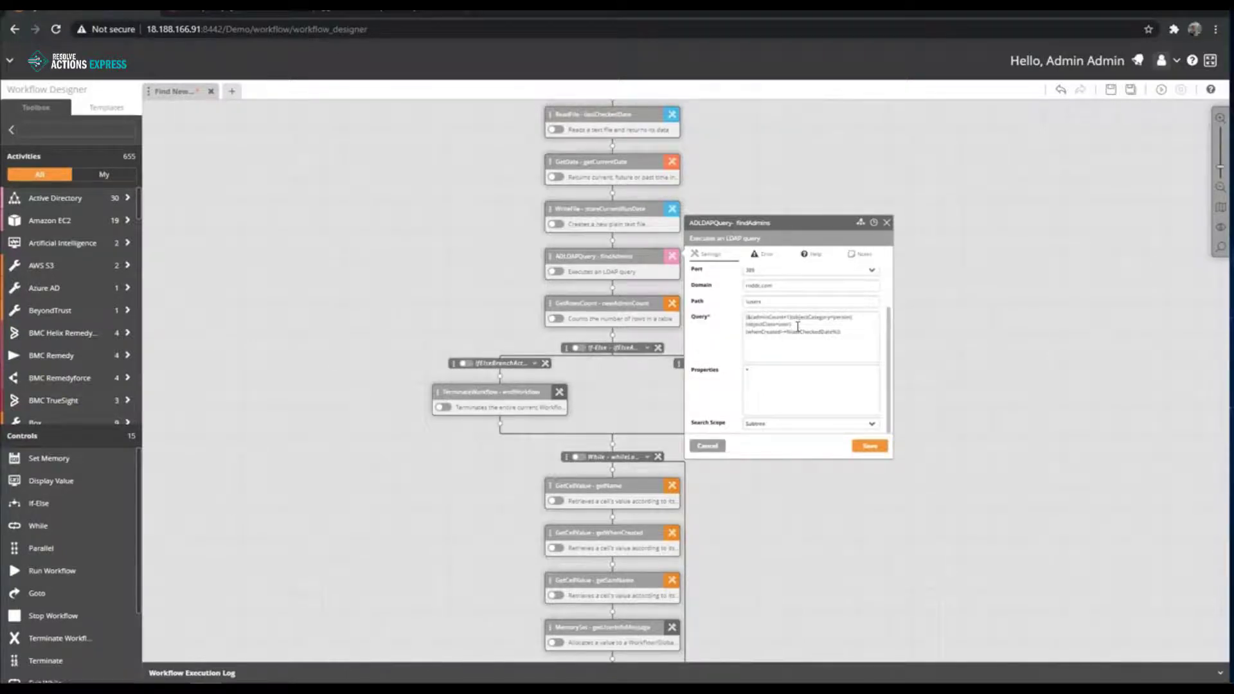
Inspect the table variable used by the newAdminCount row count and its available variables, and close the settings unchanged
click(670, 308)
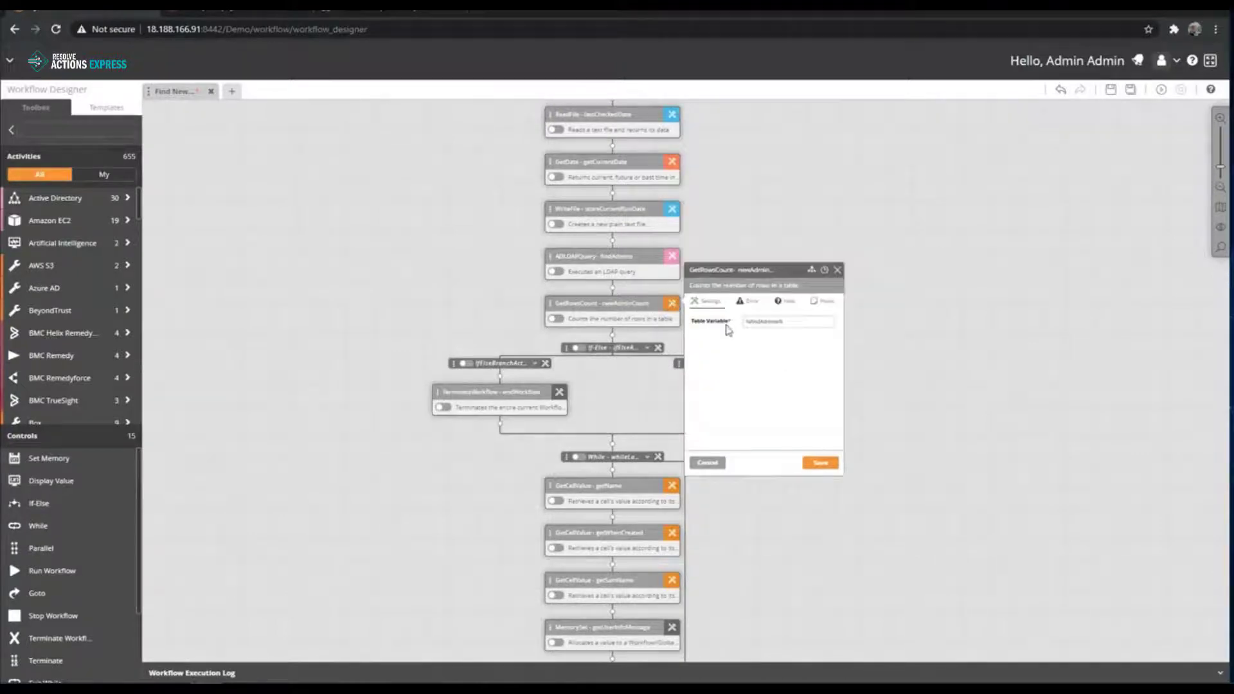
click(797, 322)
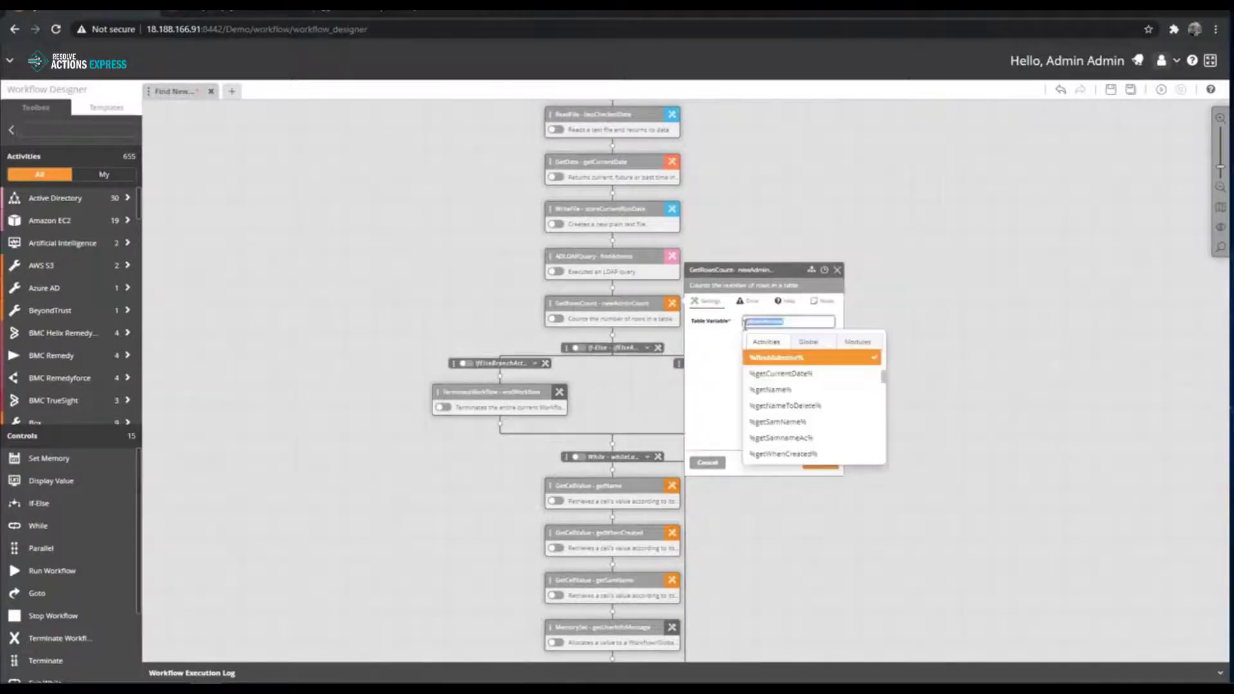
click(729, 345)
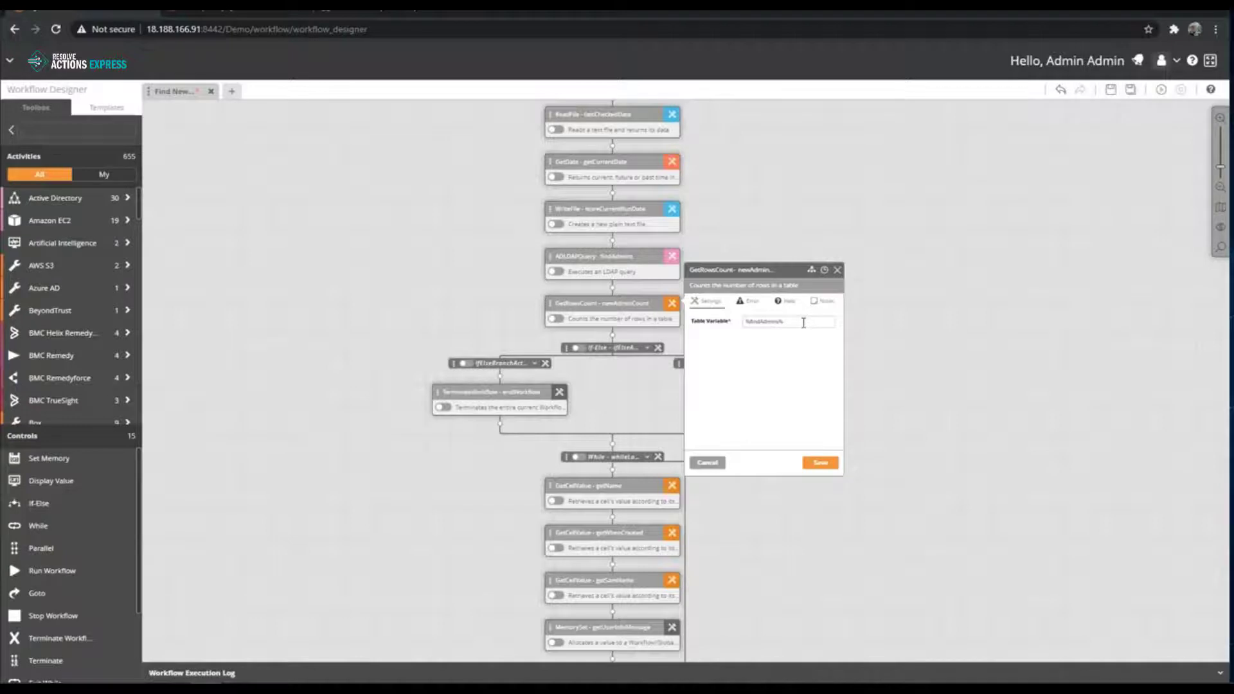
click(837, 270)
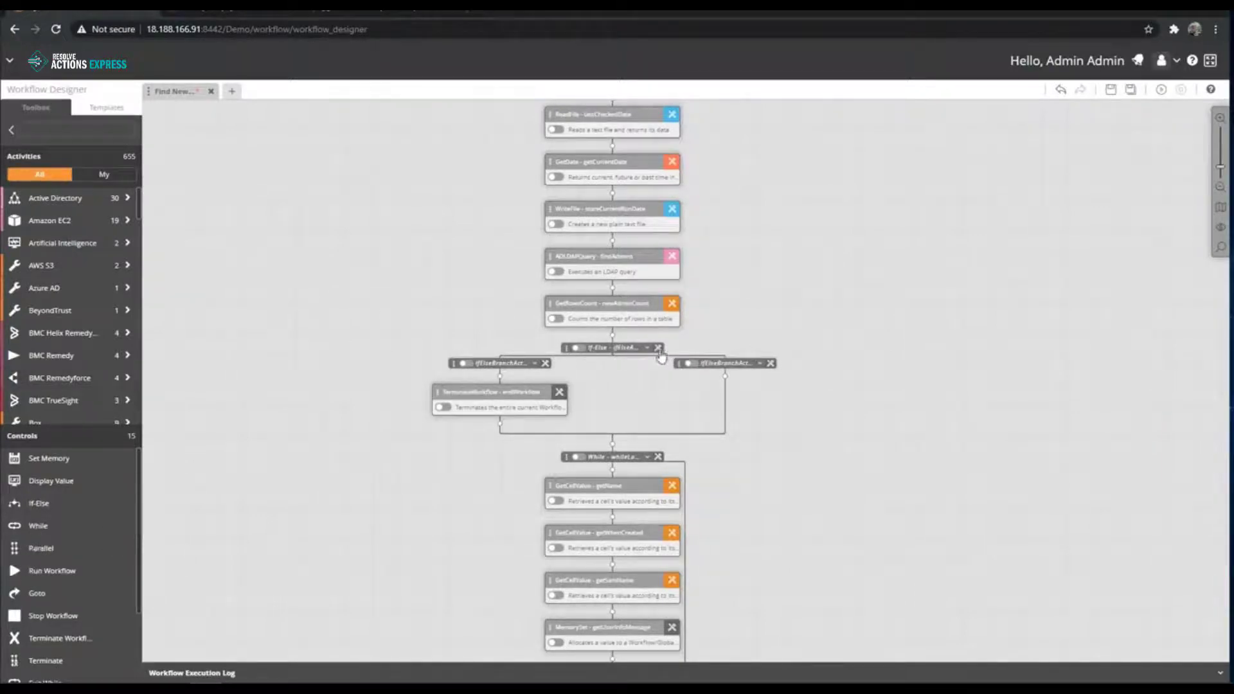
Inspect the condition of the if-else branch that terminates the workflow and the counter of the following While loop
double_click(541, 363)
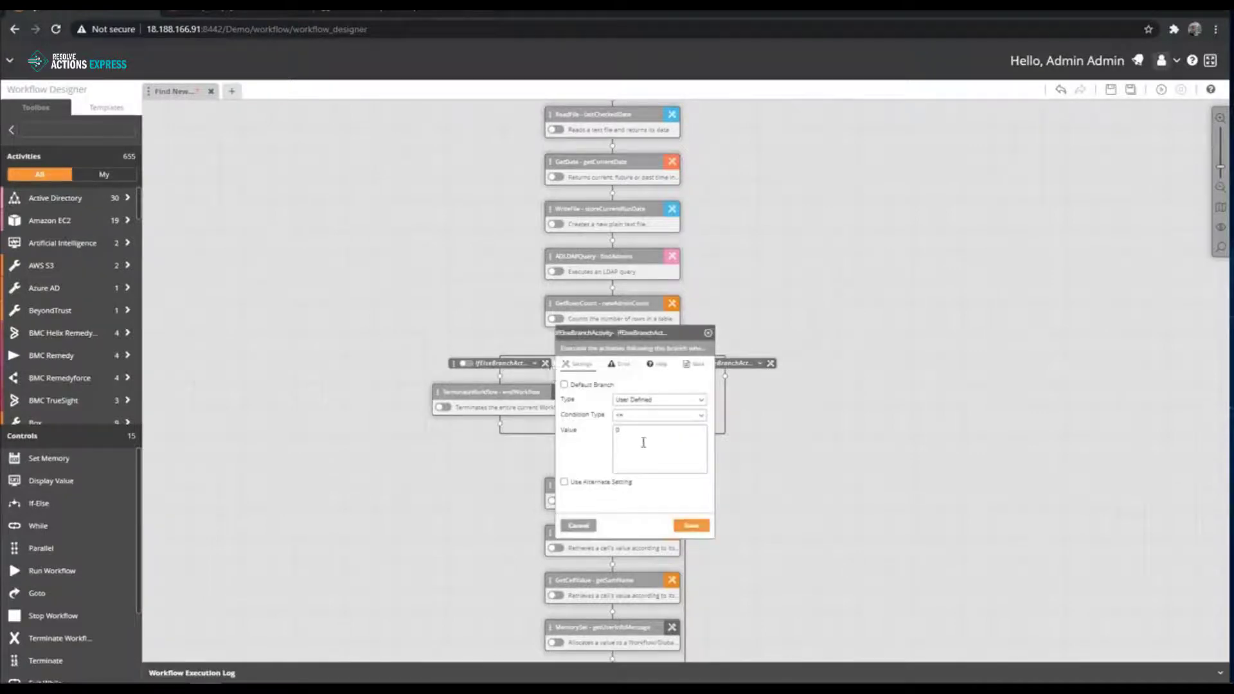
click(707, 333)
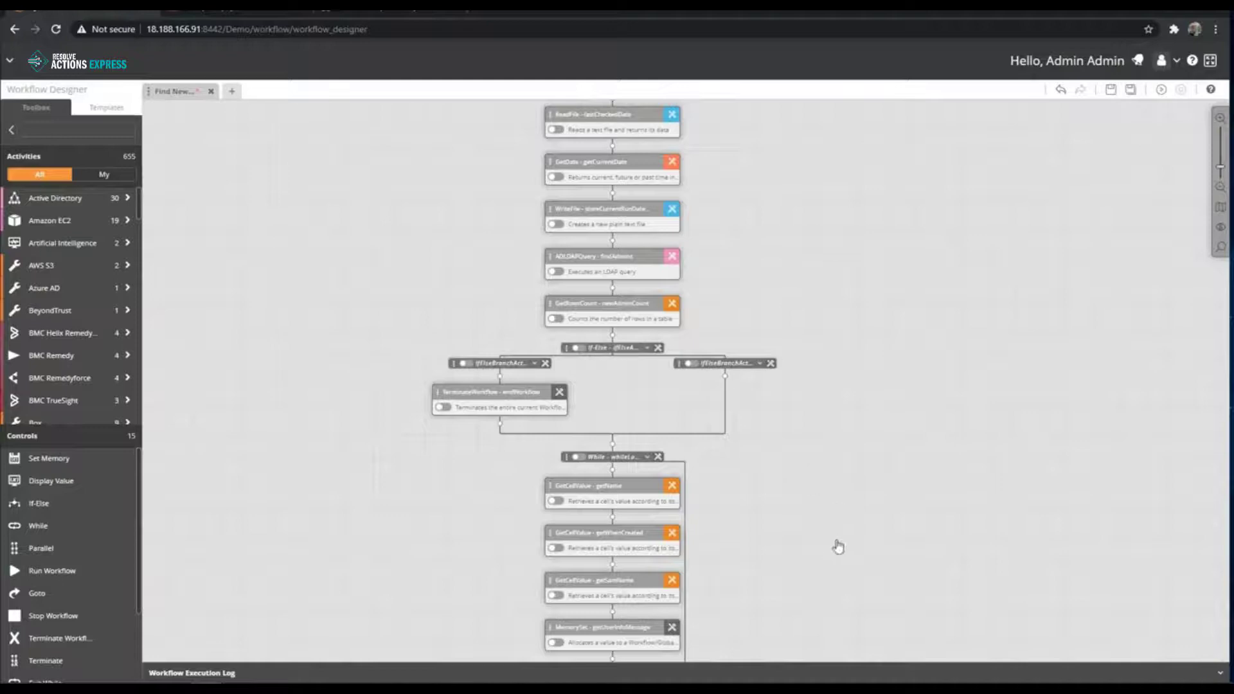
scroll(835, 464, down, 2)
scroll(835, 464, down, 2)
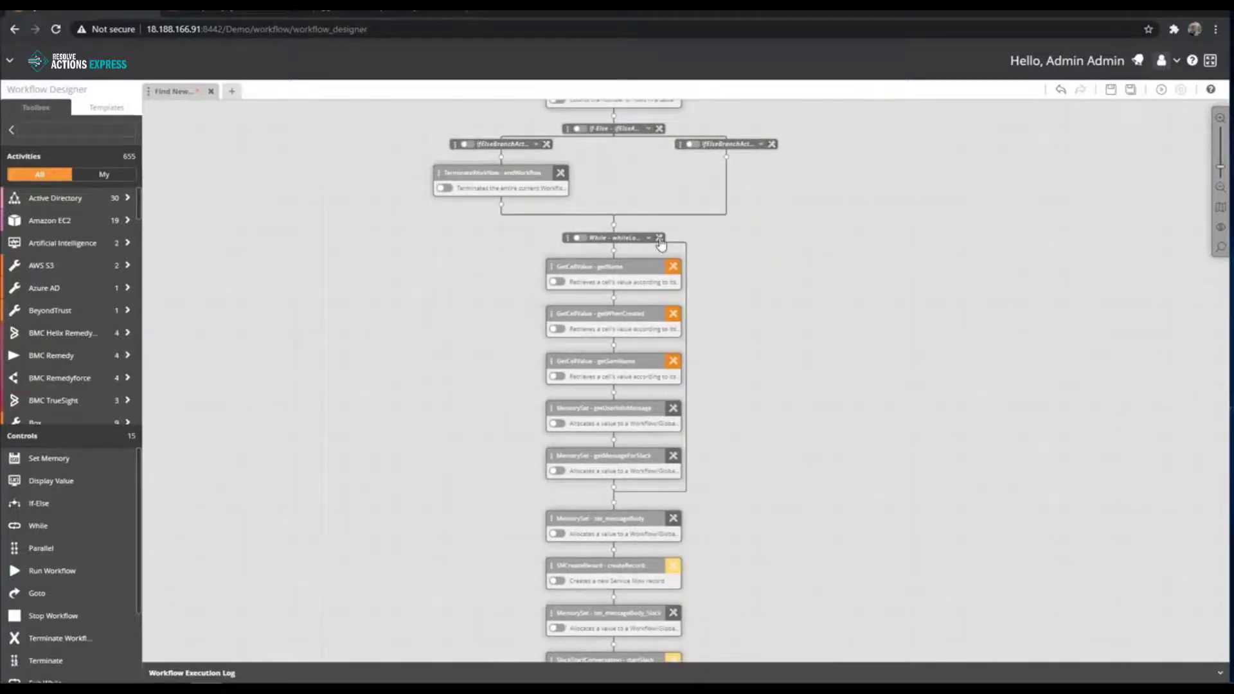
click(660, 243)
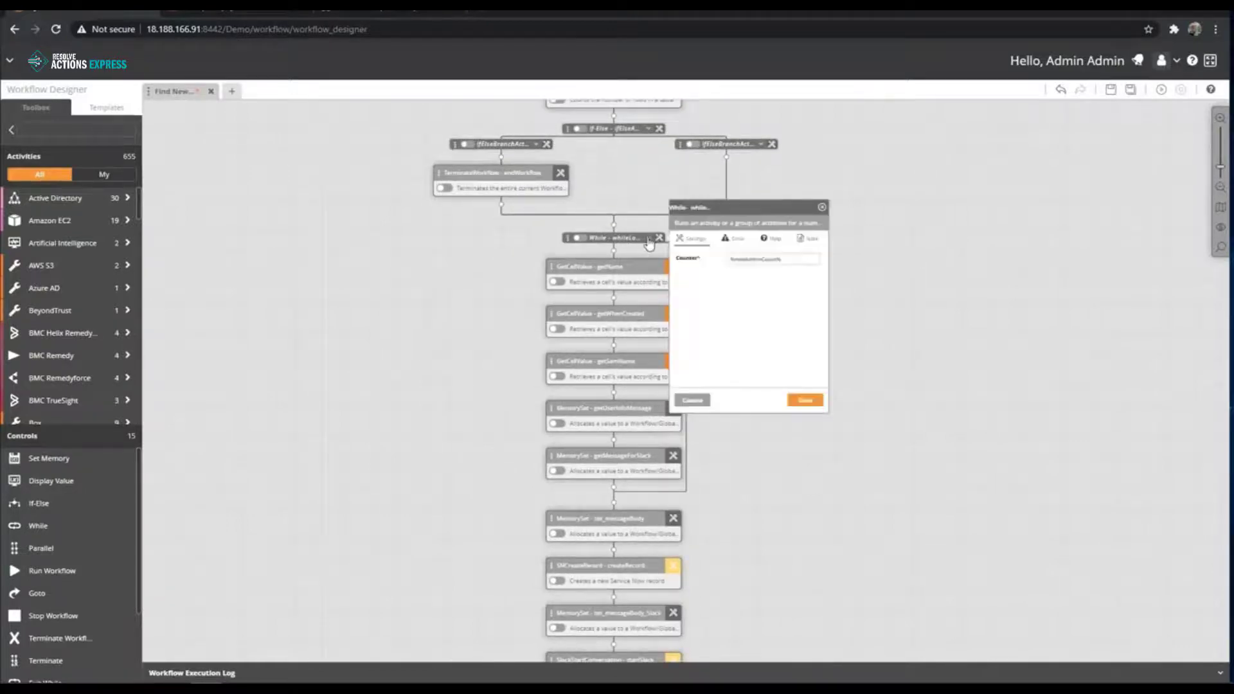
click(822, 207)
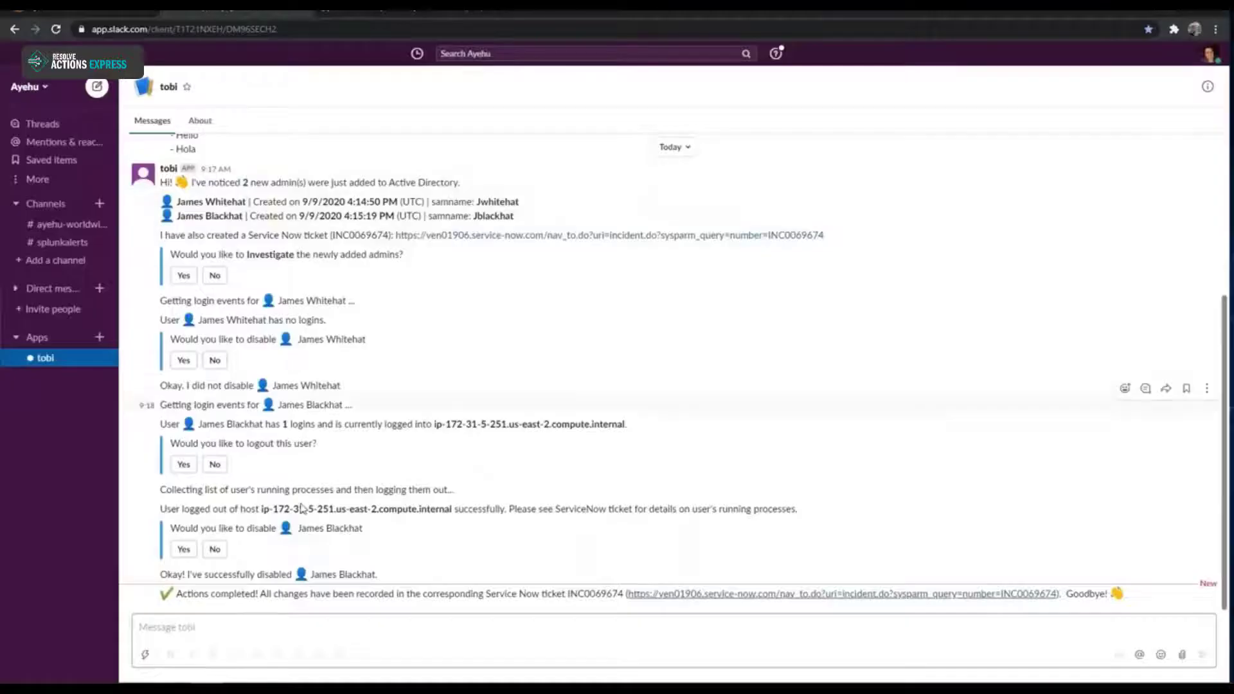
Highlight the two new admins' details in tobi's Slack message and return to the Workflow Designer
scroll(311, 402, up, 2)
drag(177, 265, 539, 288)
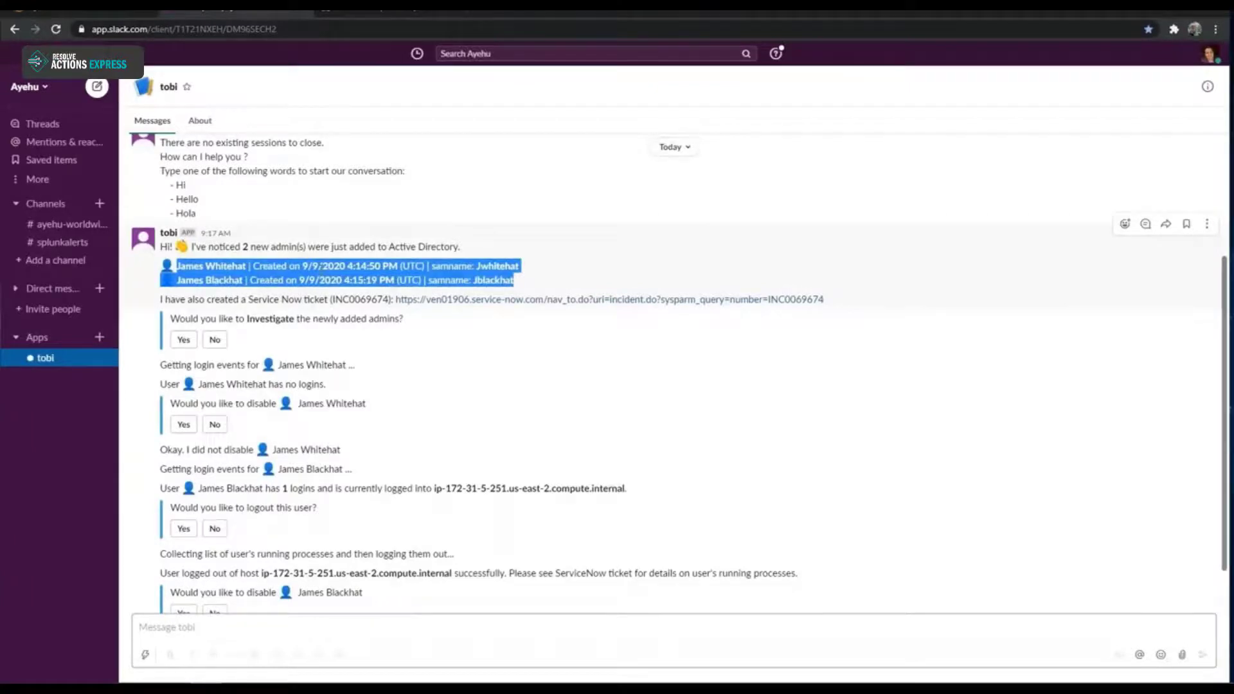
click(84, 13)
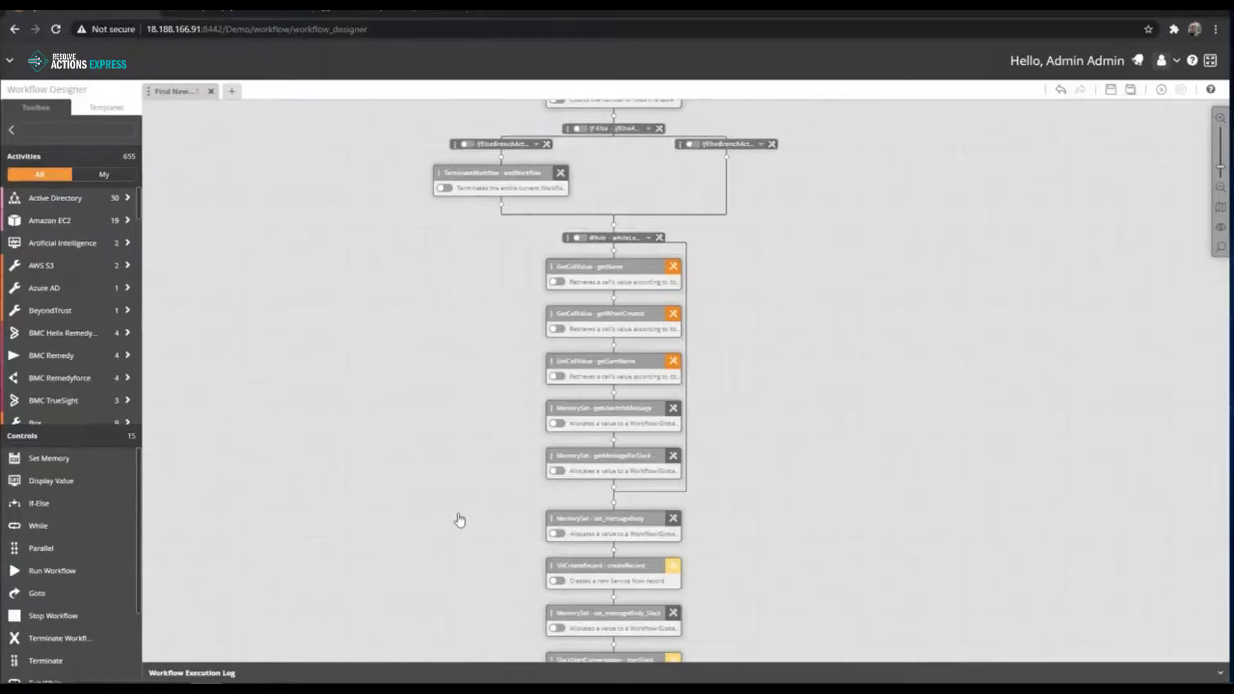
Examine the ServiceNow form and property values configured in the createRecord activity, and close its settings
drag(460, 517, 467, 461)
scroll(468, 461, down, 5)
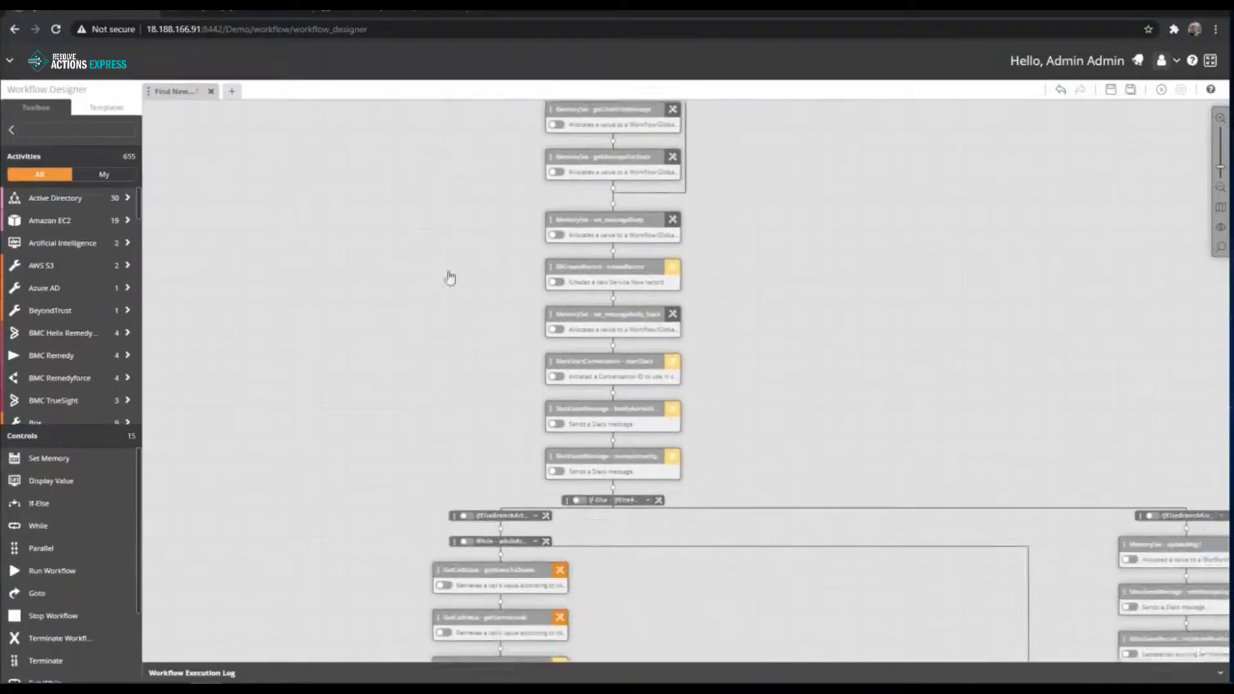
click(670, 269)
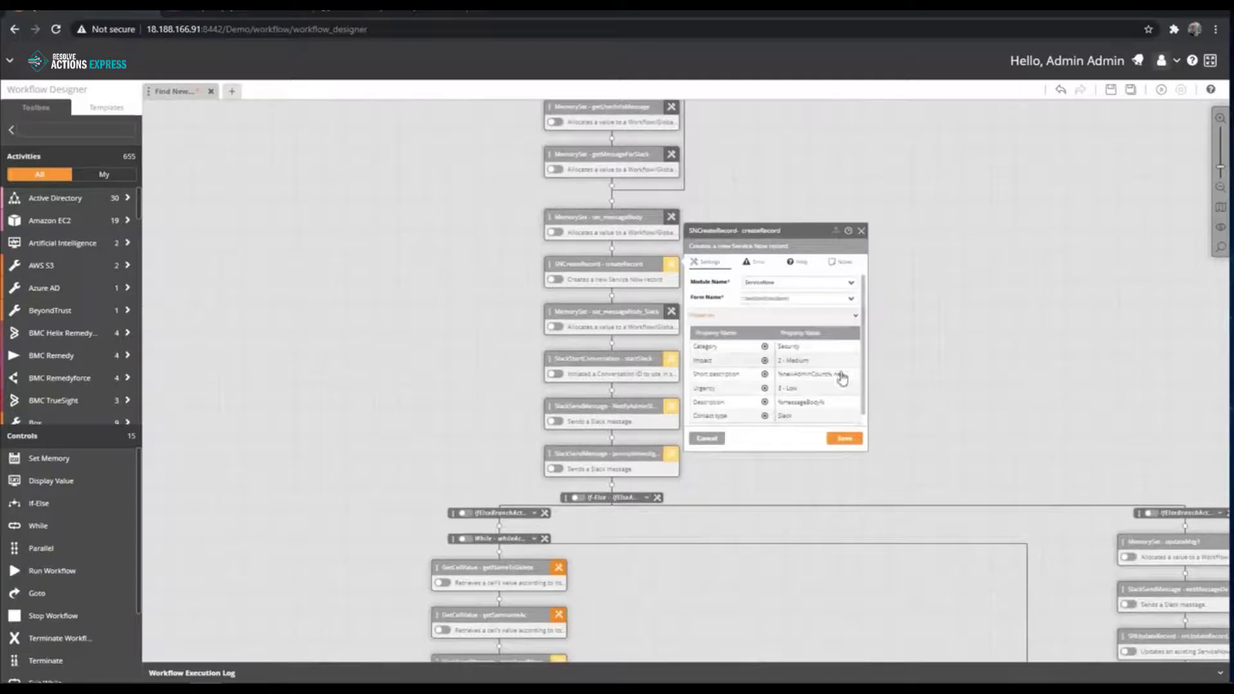
scroll(836, 386, down, 1)
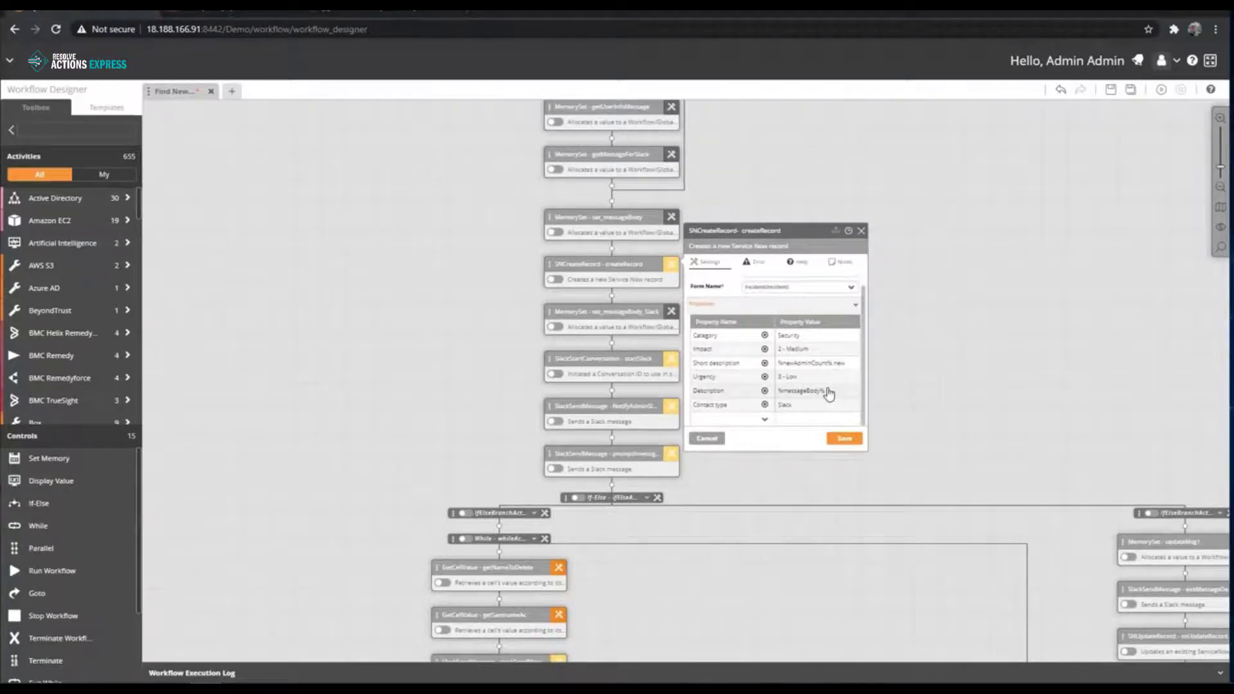
click(862, 231)
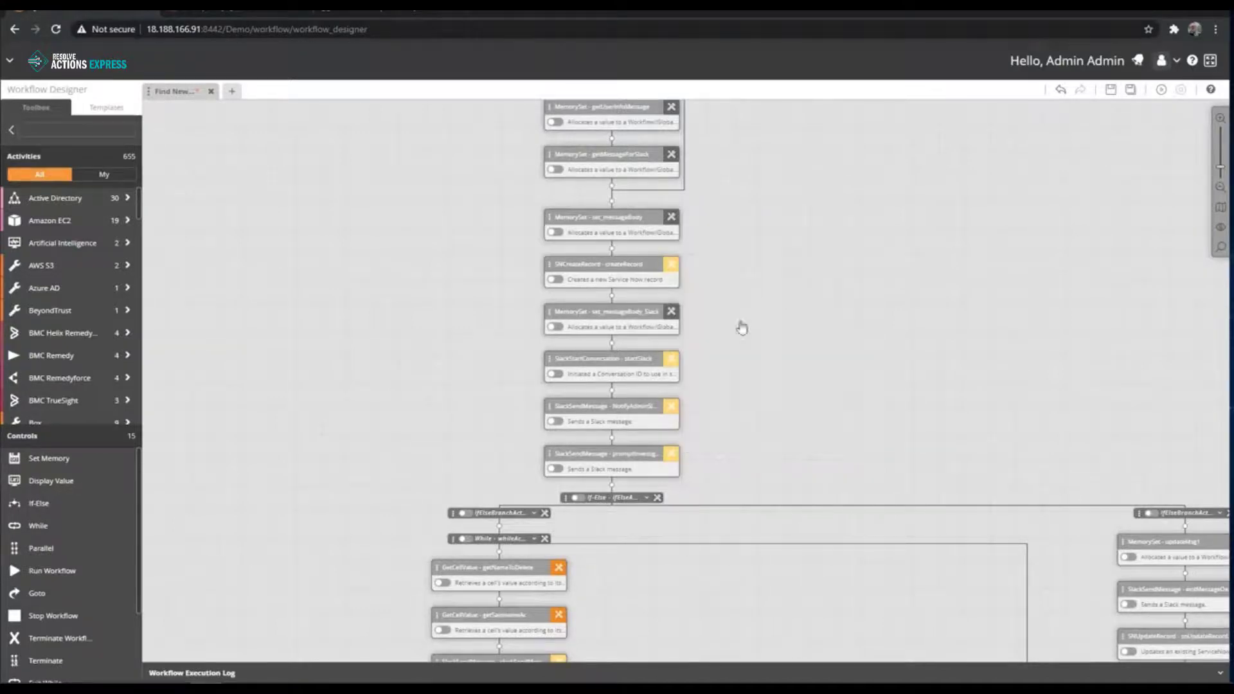
Review the settings of the startSlack conversation activity and the admin notification Slack message that follows it
click(671, 363)
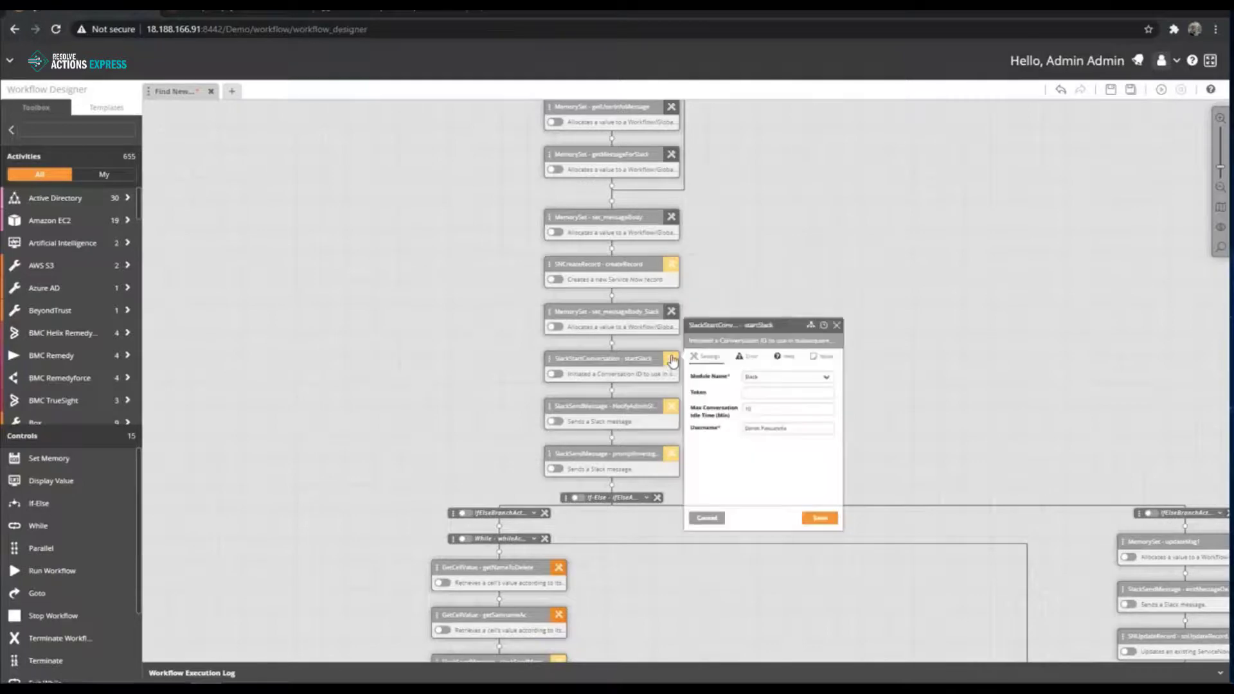
click(671, 410)
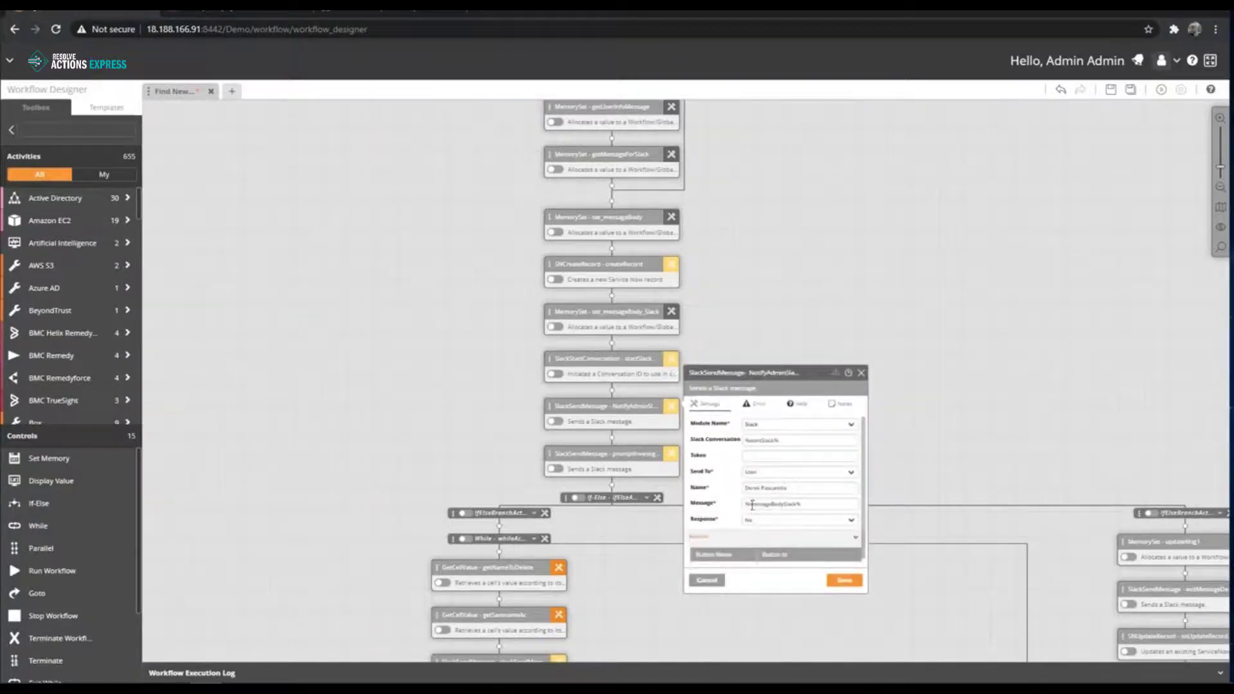
scroll(745, 495, down, 1)
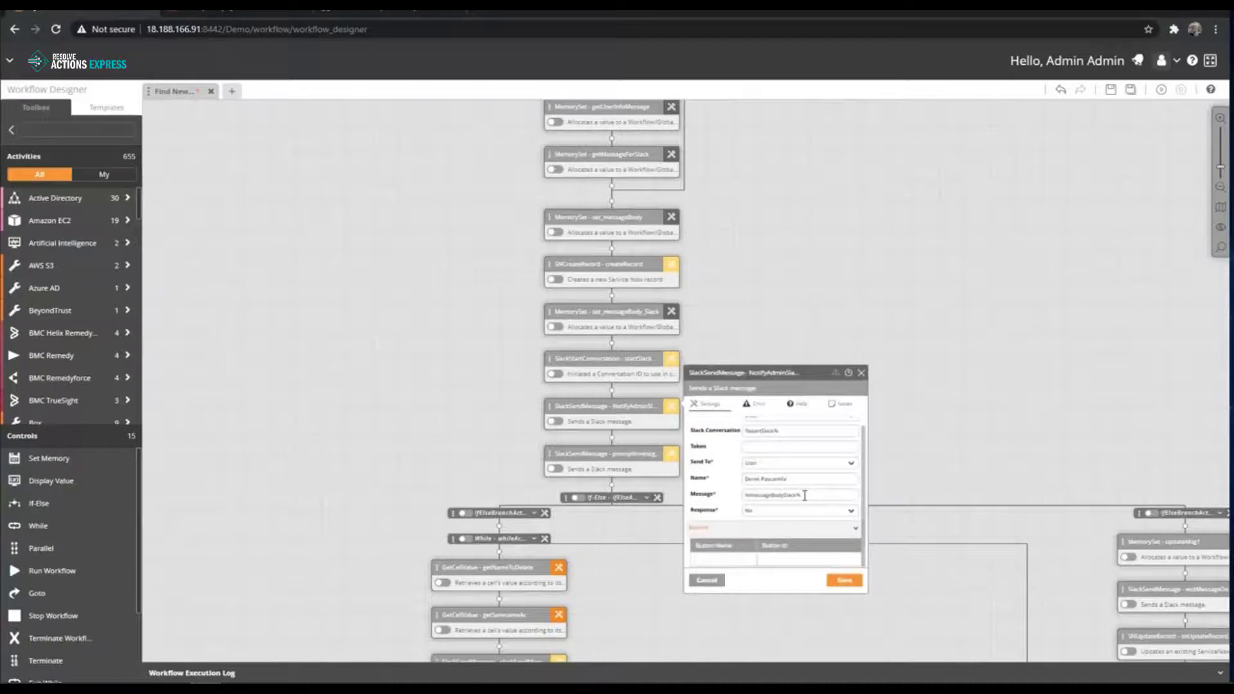
Examine the message and the Yes and No response buttons of the Slack prompt to investigate, and close its settings
click(670, 453)
drag(628, 567, 567, 424)
scroll(680, 390, down, 1)
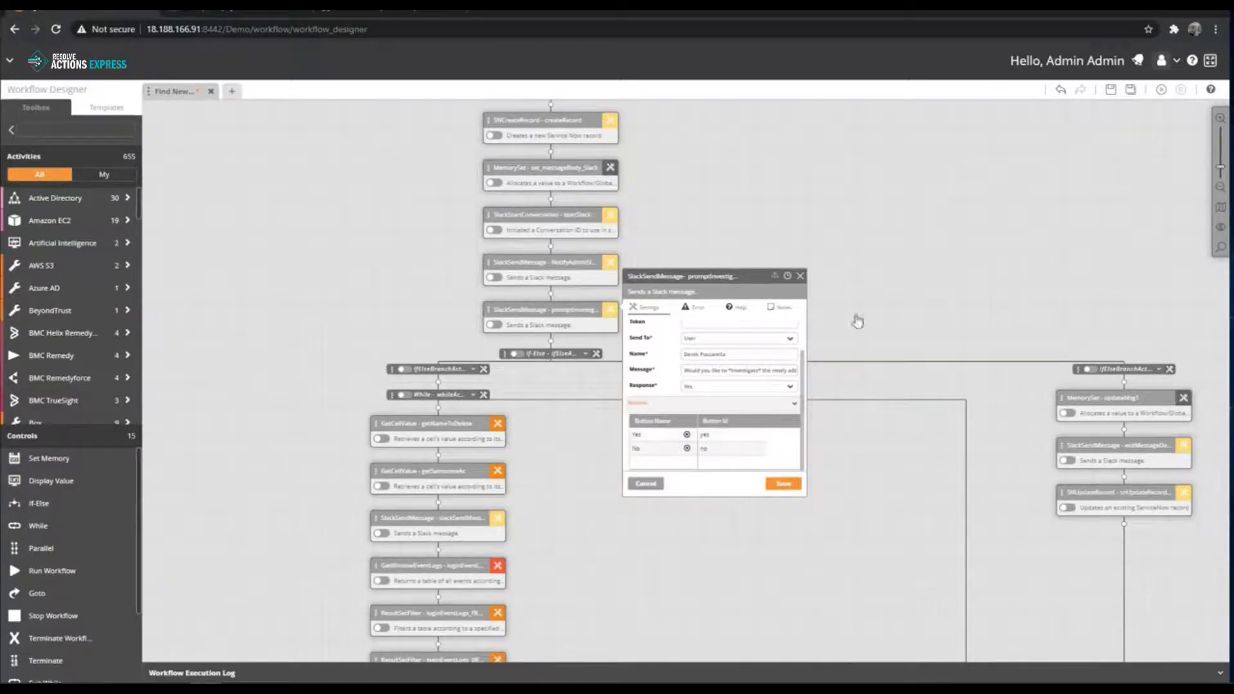
click(802, 277)
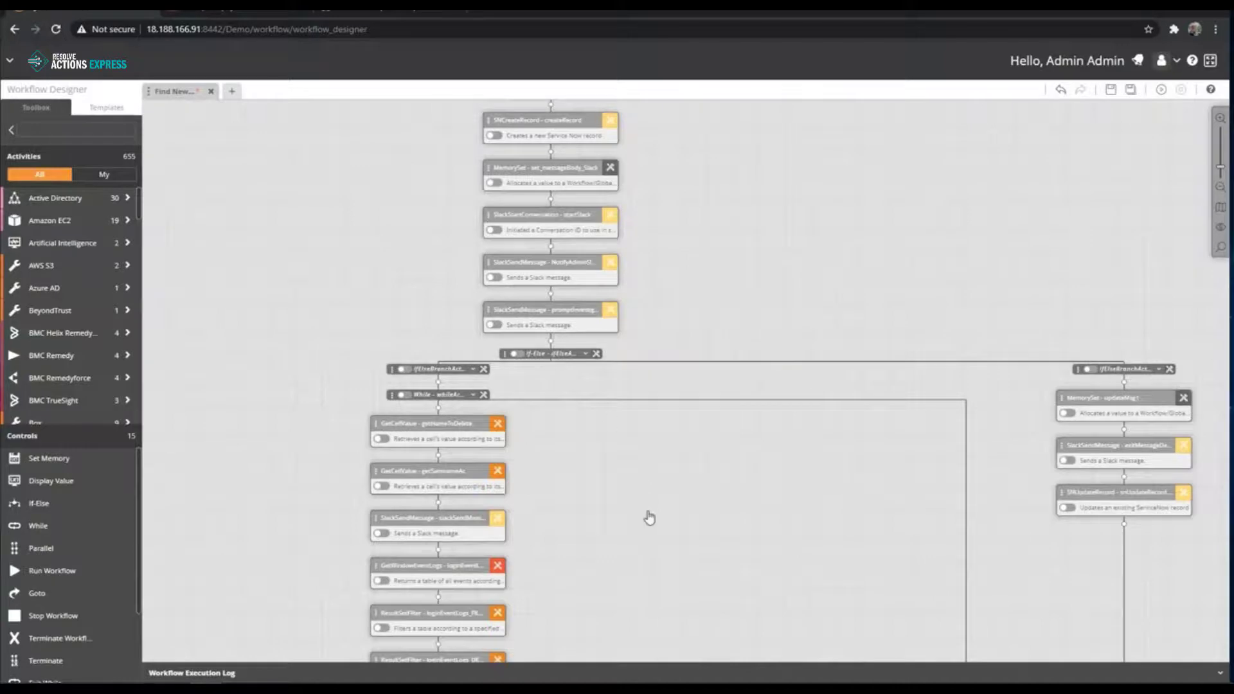
Inspect the event log query in the loginEventLogs activity and the statement of the first filter below it, and close the settings
drag(651, 507, 713, 227)
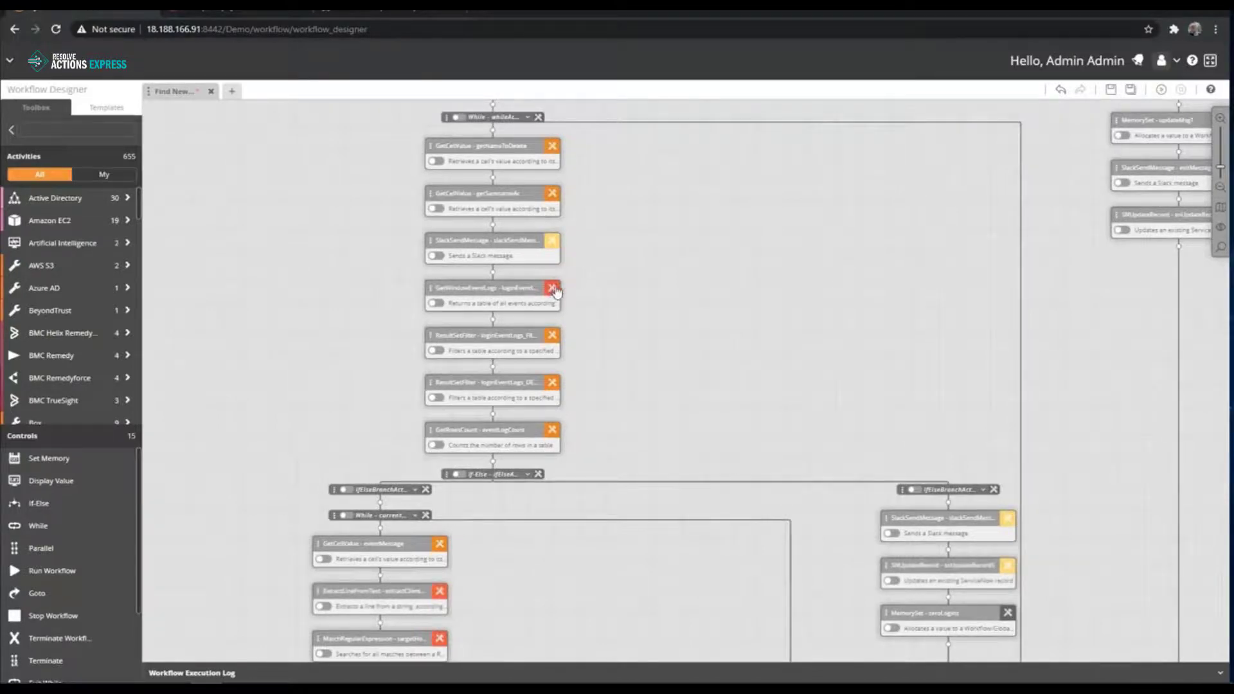
click(553, 288)
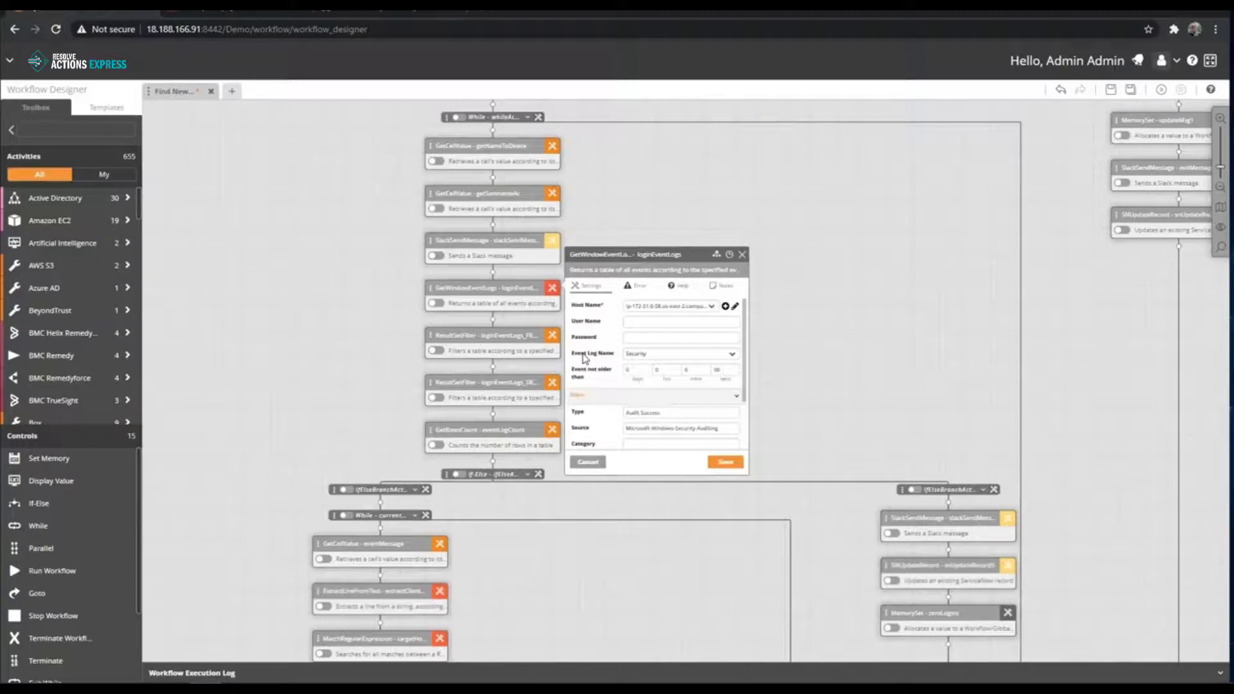
scroll(585, 358, down, 1)
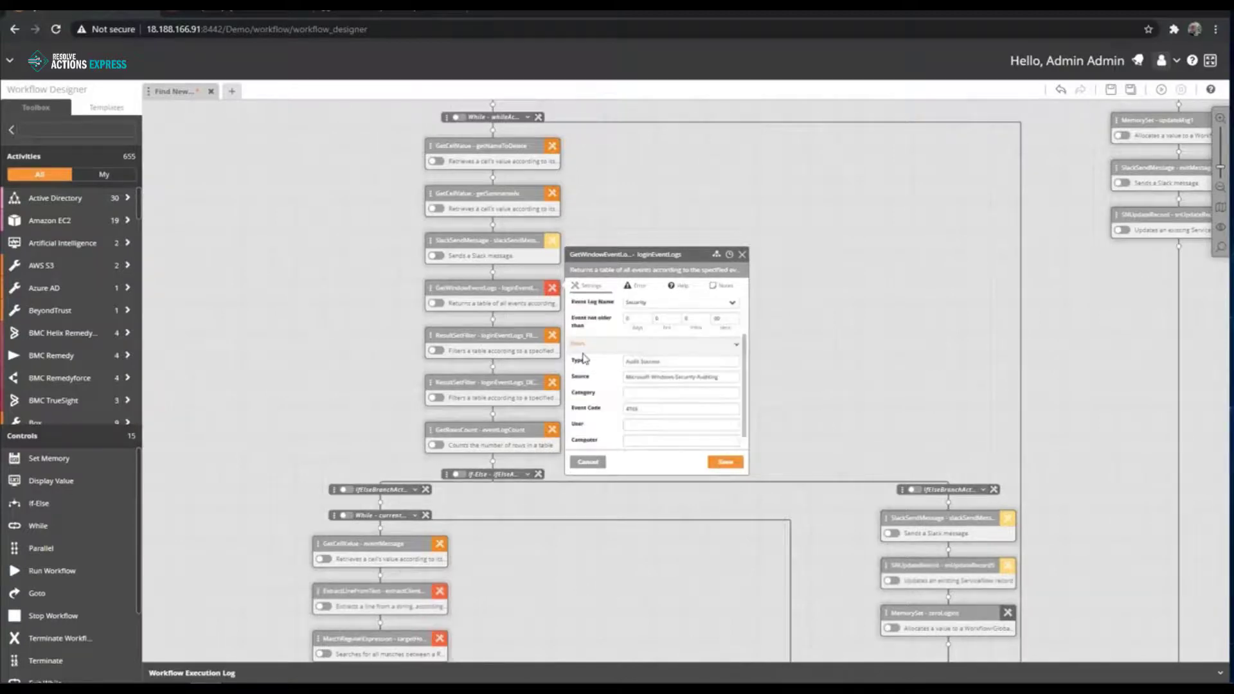
scroll(584, 358, down, 1)
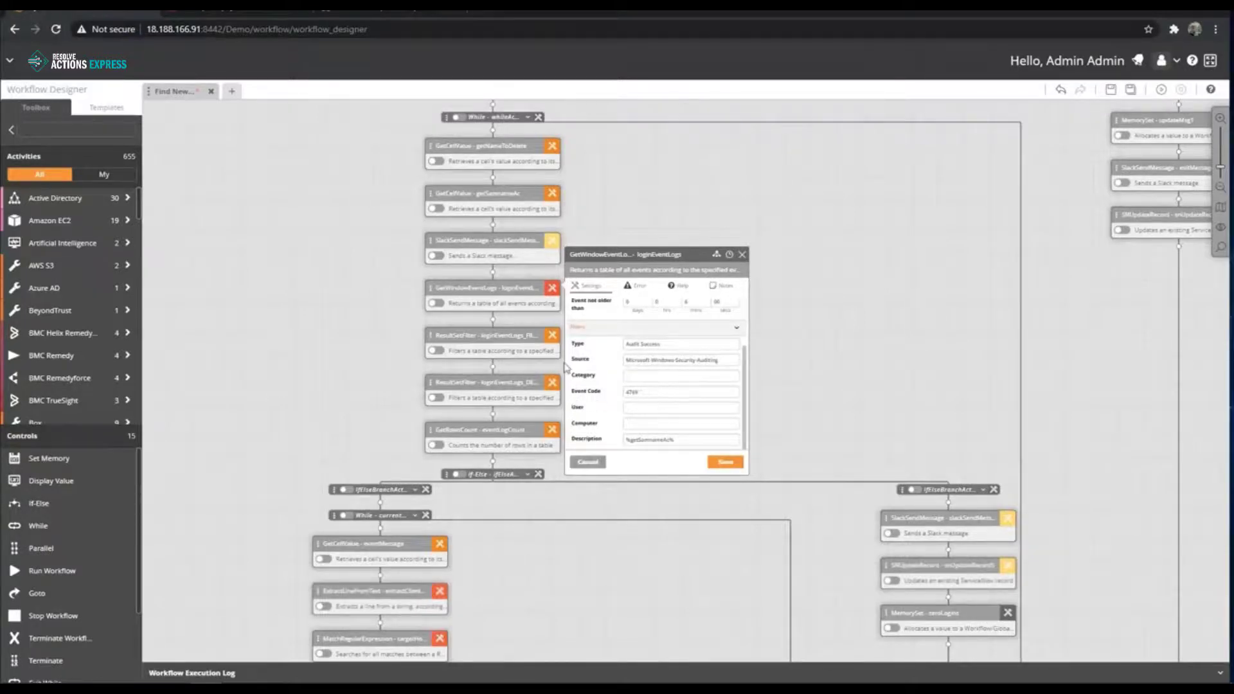
click(554, 339)
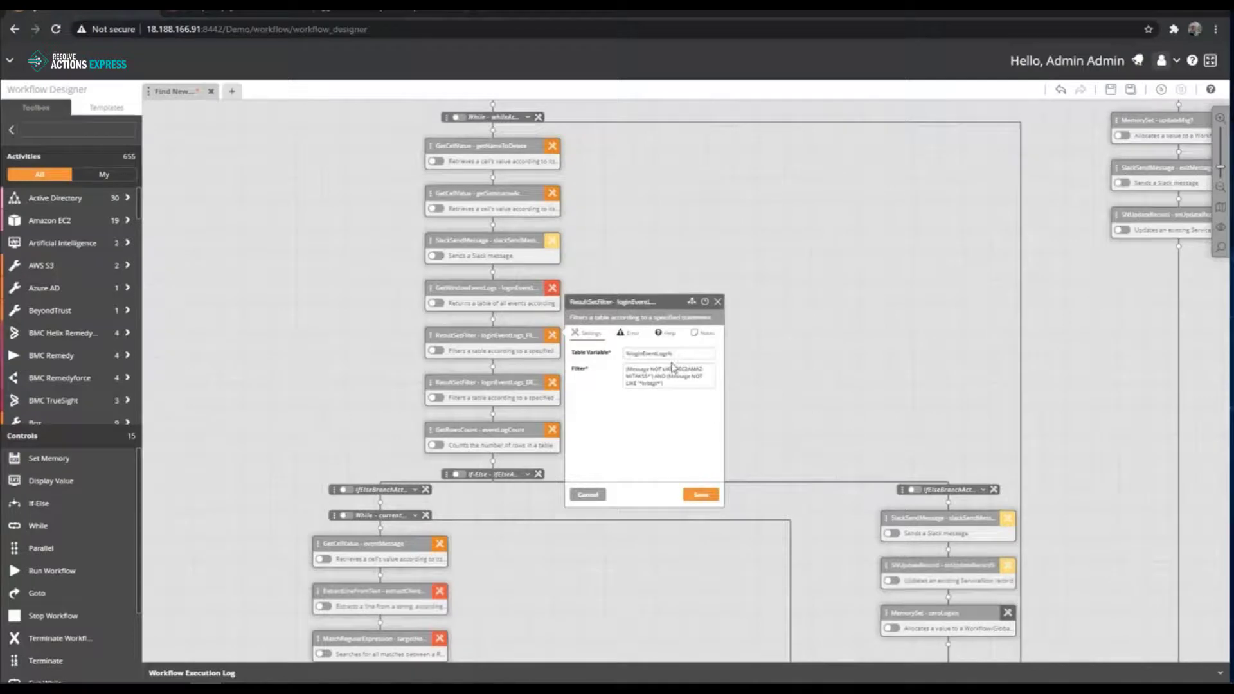
click(720, 310)
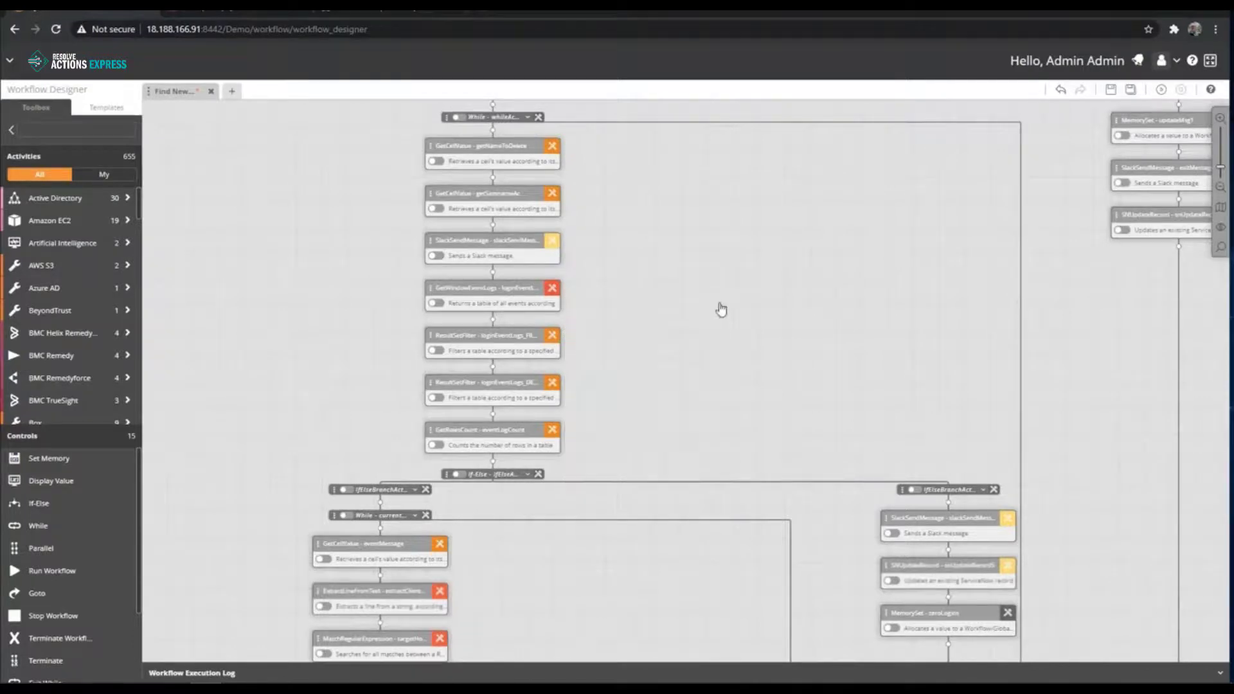
Inspect the source text and match value of the activity that extracts the client address line from the event message
drag(632, 551, 554, 413)
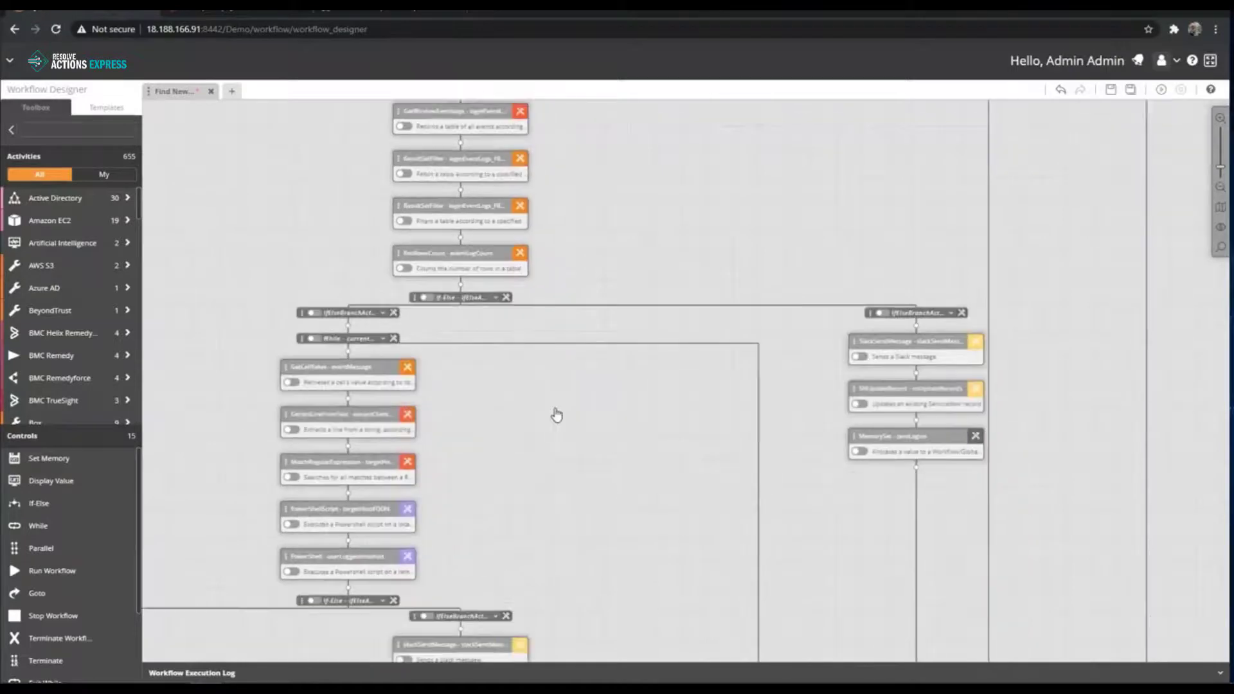
drag(537, 471, 743, 352)
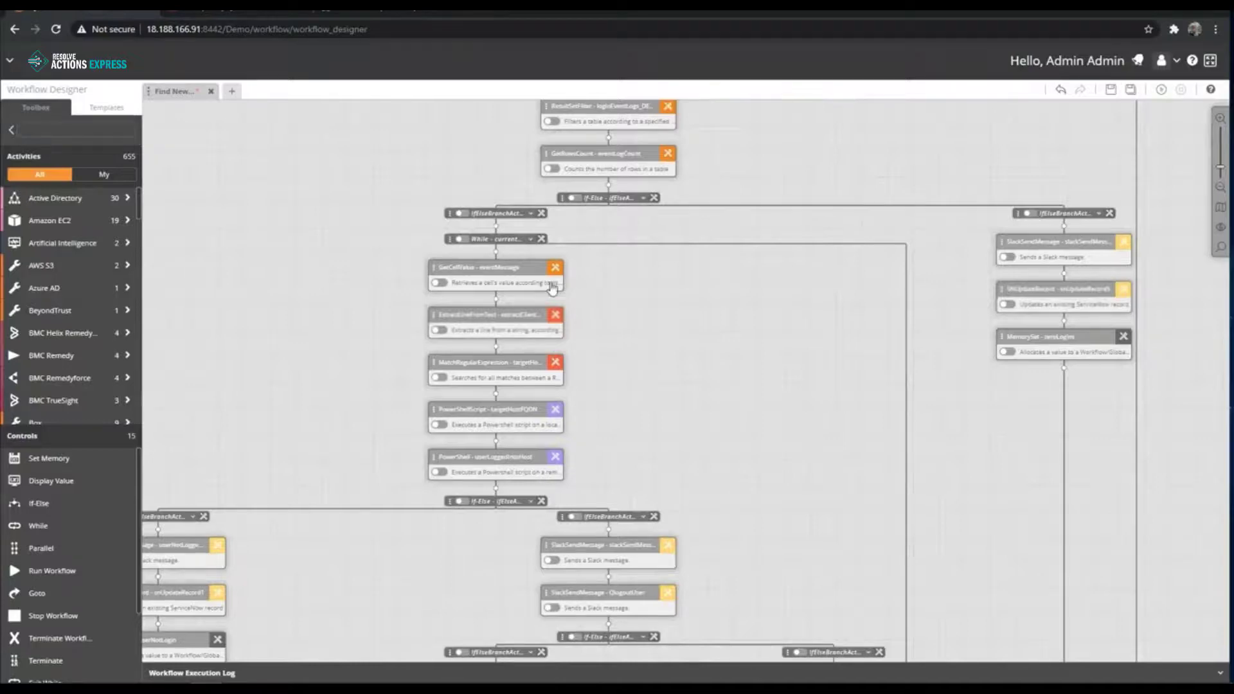
double_click(557, 318)
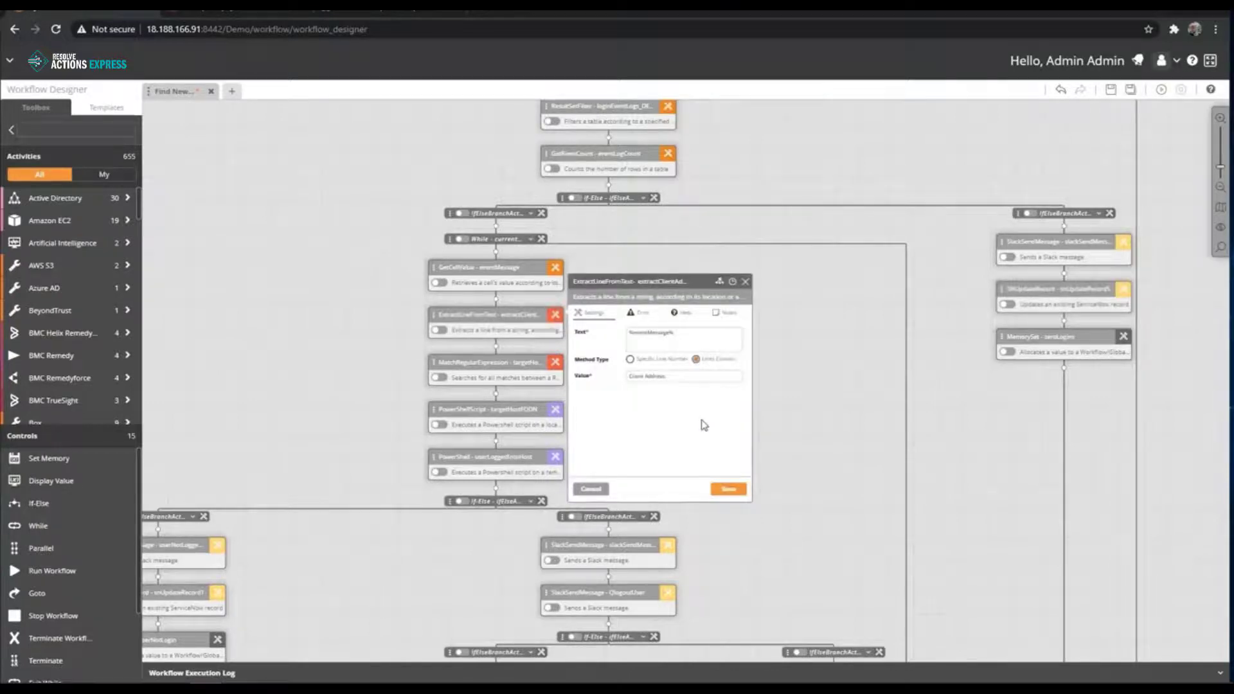
Inspect the targetHostIPv6 regular expression and the PowerShell code of the targetHostFQDN activity, and close the settings
double_click(556, 368)
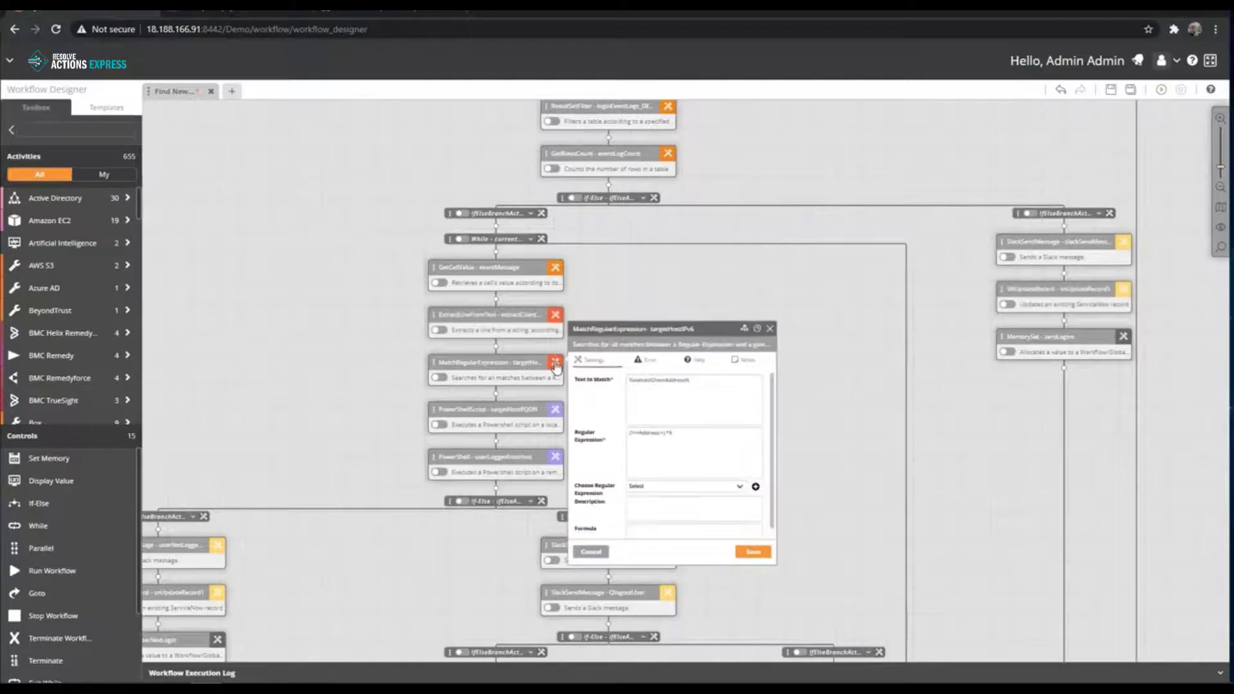
click(769, 331)
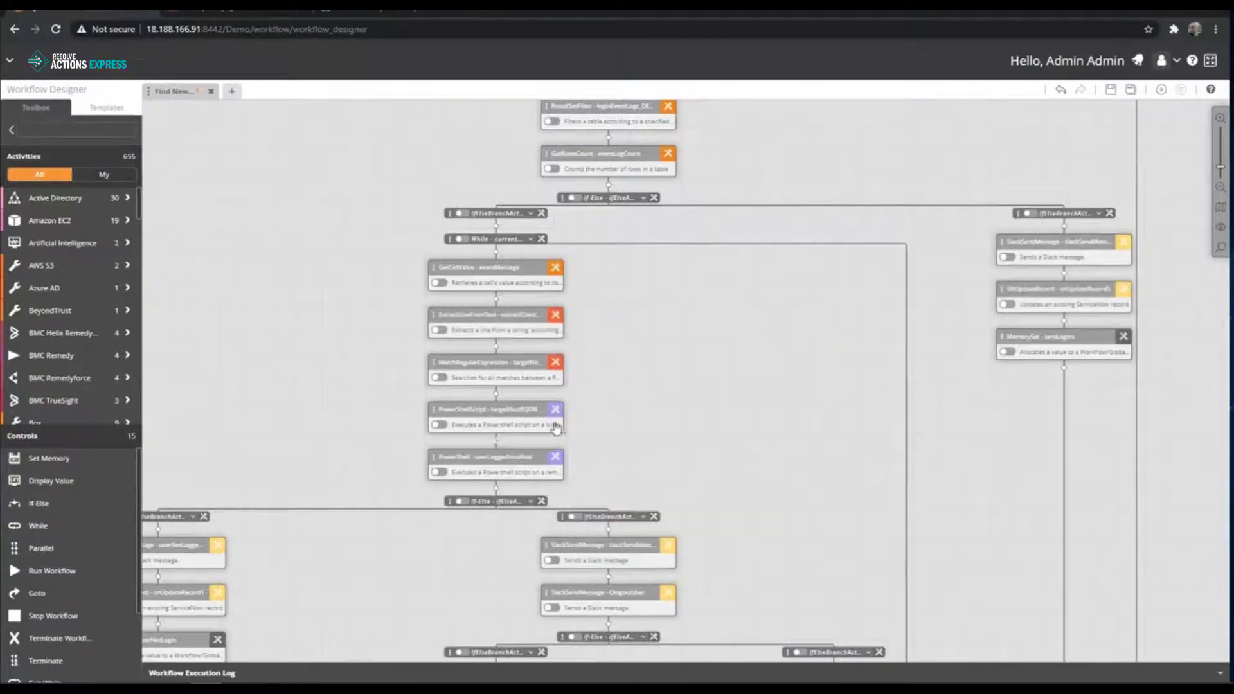
double_click(557, 415)
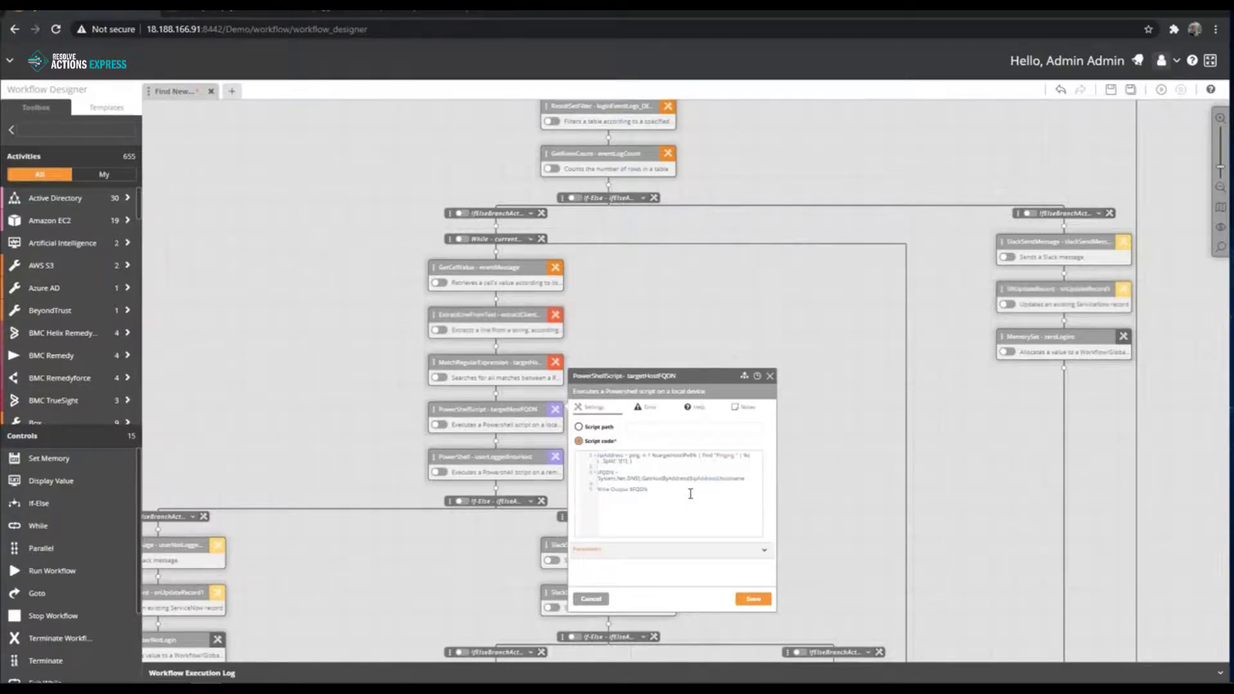
click(770, 382)
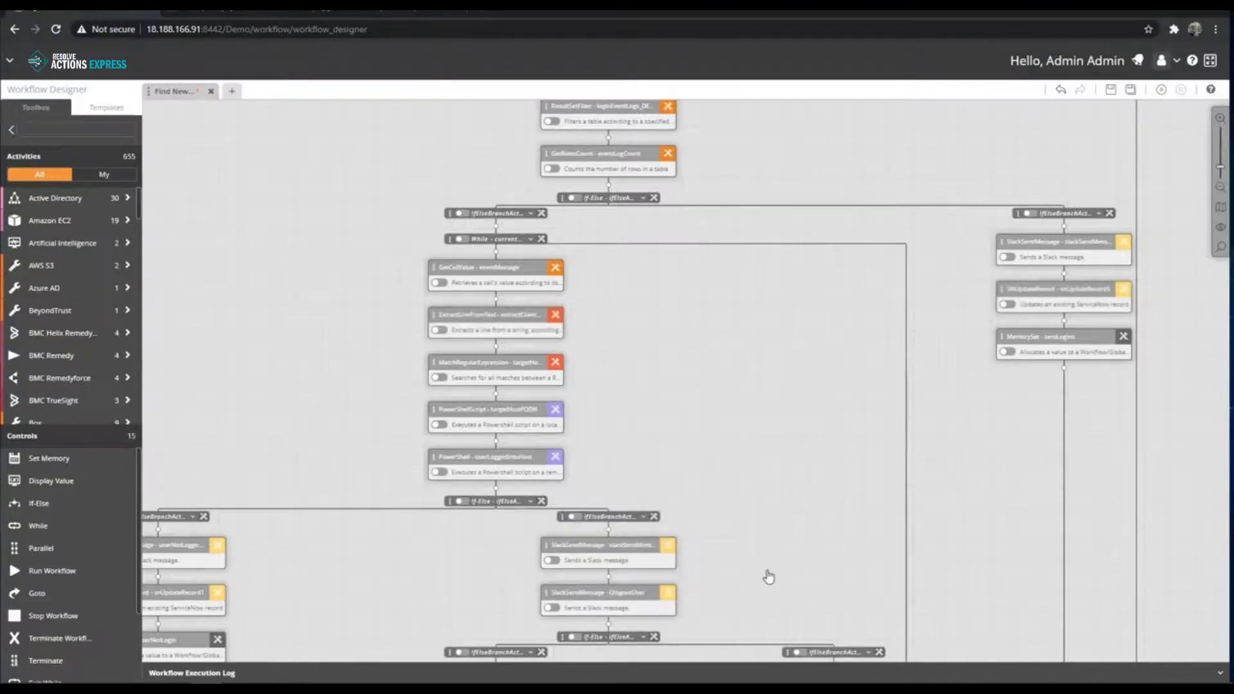
Examine the question and Yes and No buttons configured in the QlogoutUser Slack message, and close its settings
drag(768, 578, 703, 428)
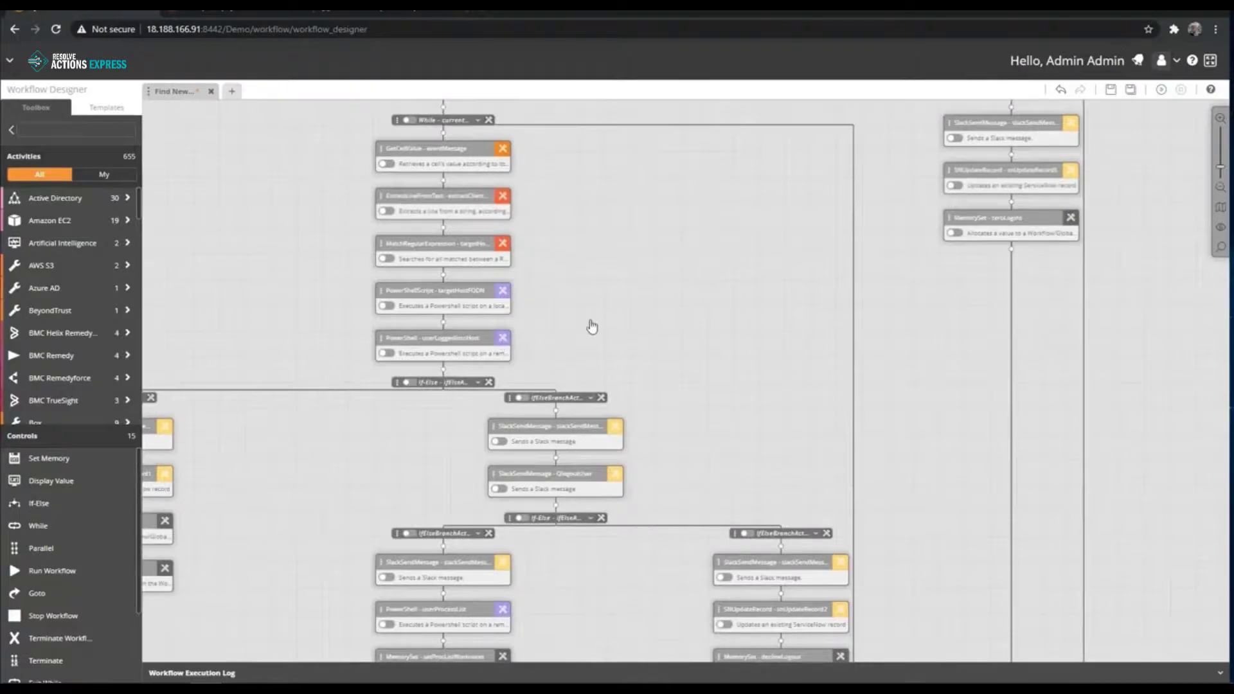
drag(611, 561, 549, 412)
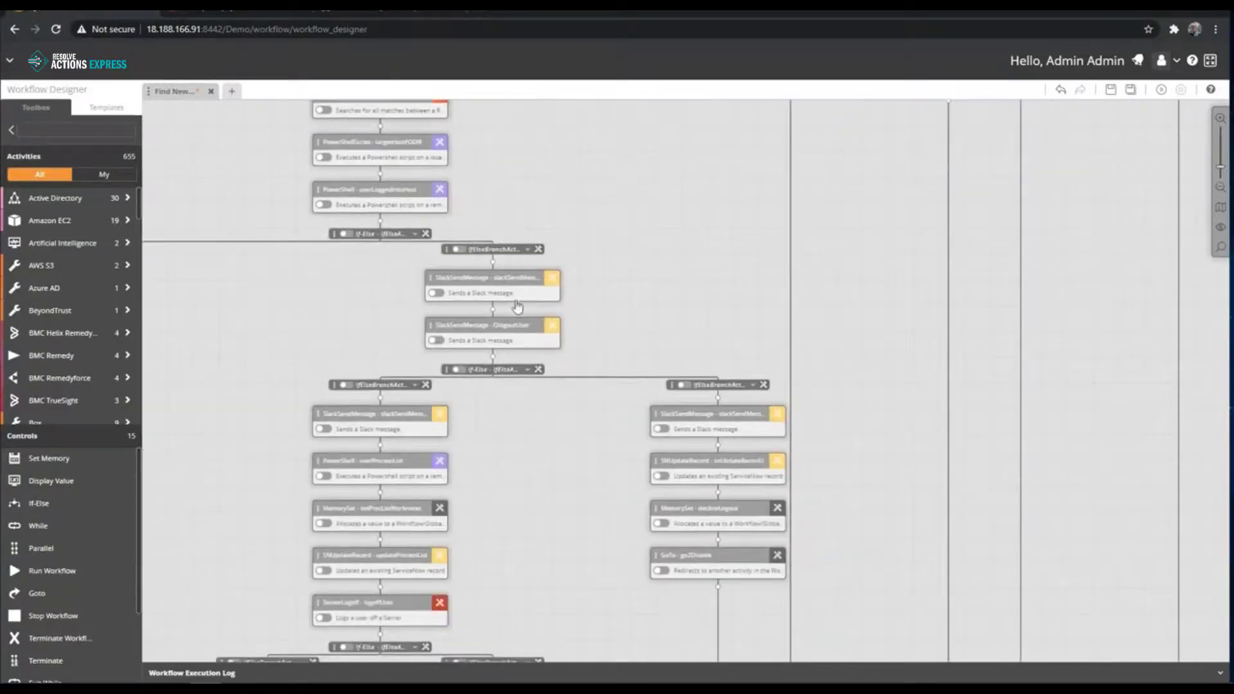
drag(553, 482, 595, 407)
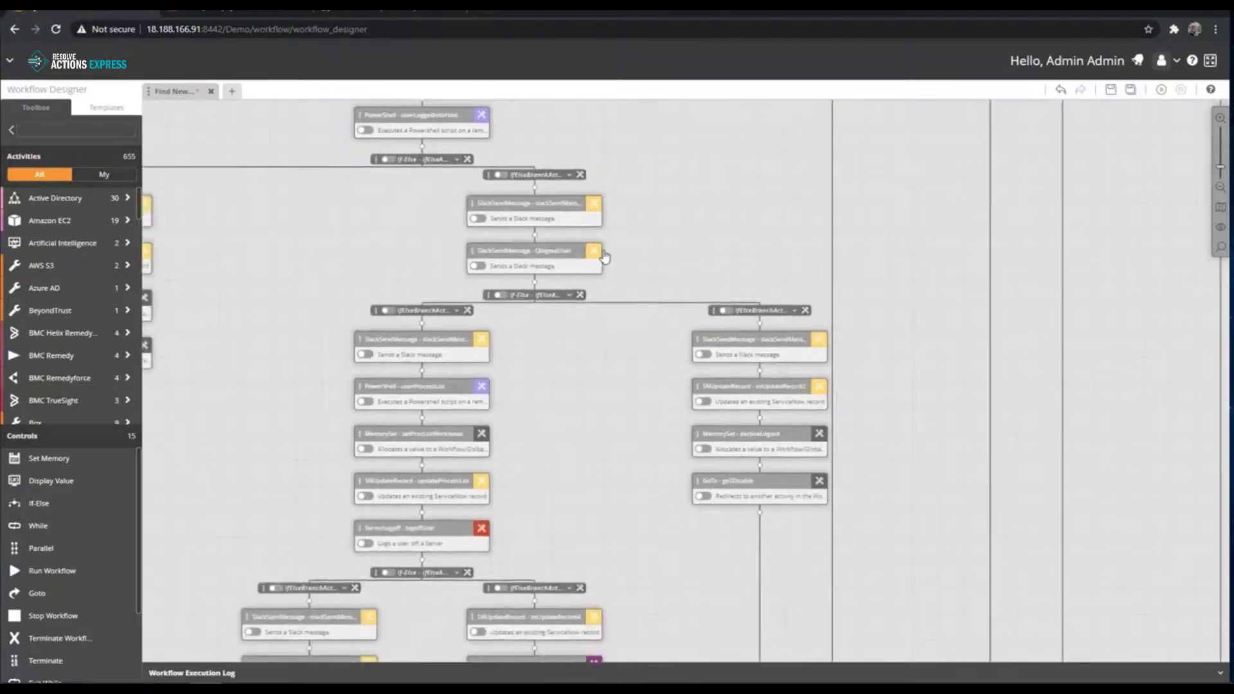
click(593, 253)
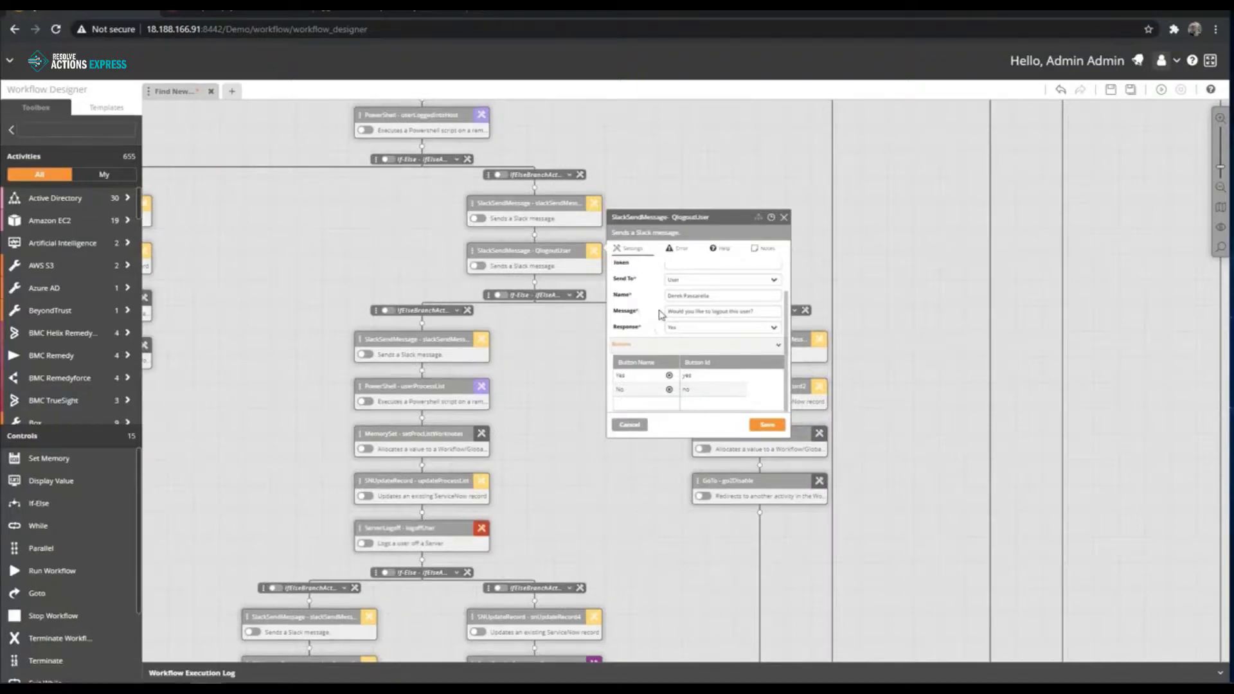
click(782, 221)
Inspect the script code of the userProcessList PowerShell activity and close its settings
drag(592, 476, 666, 375)
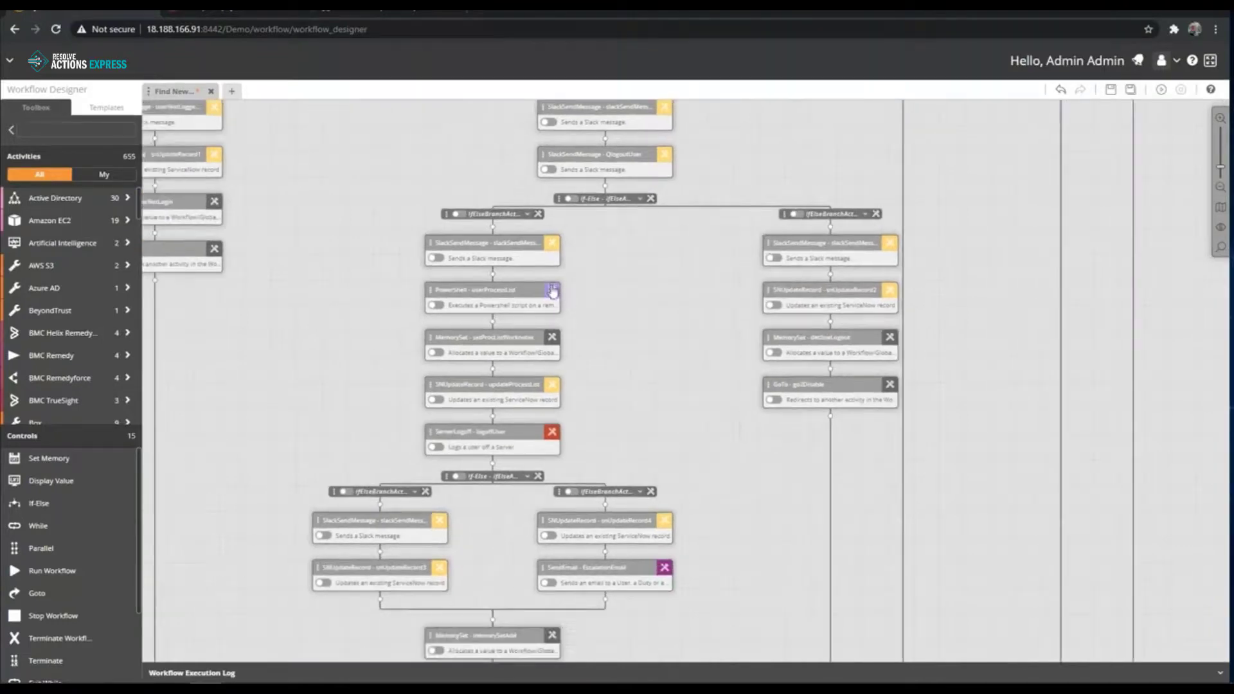
click(557, 299)
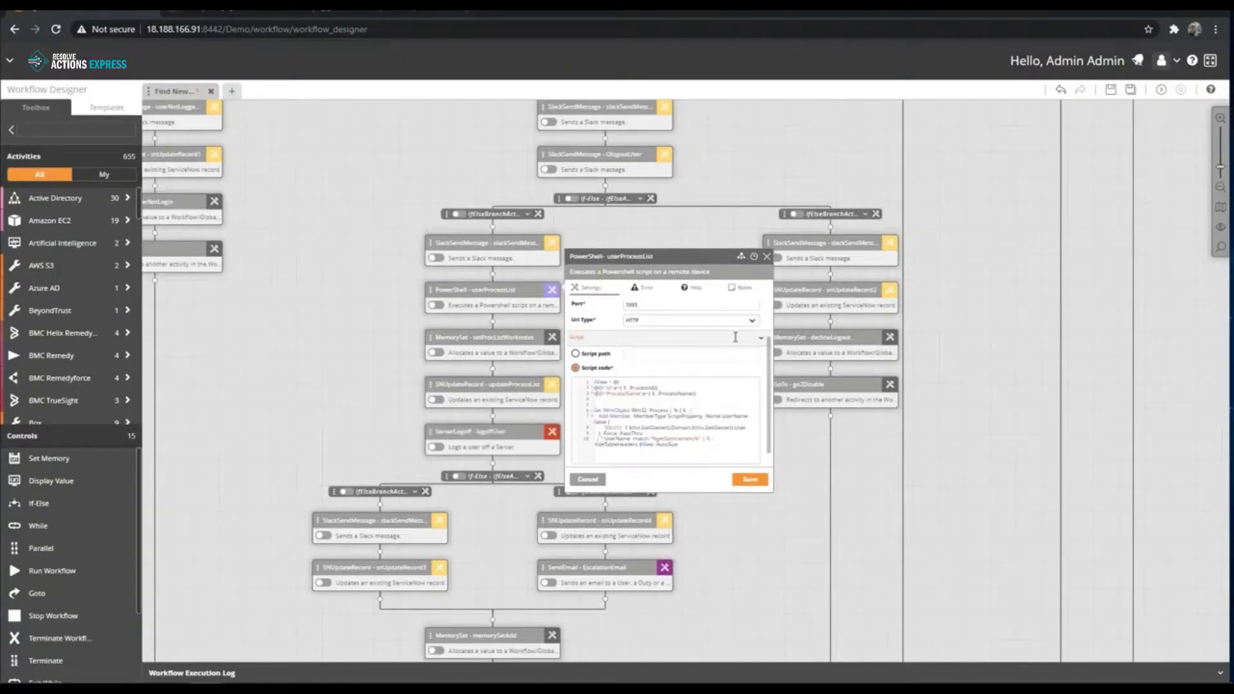
click(768, 258)
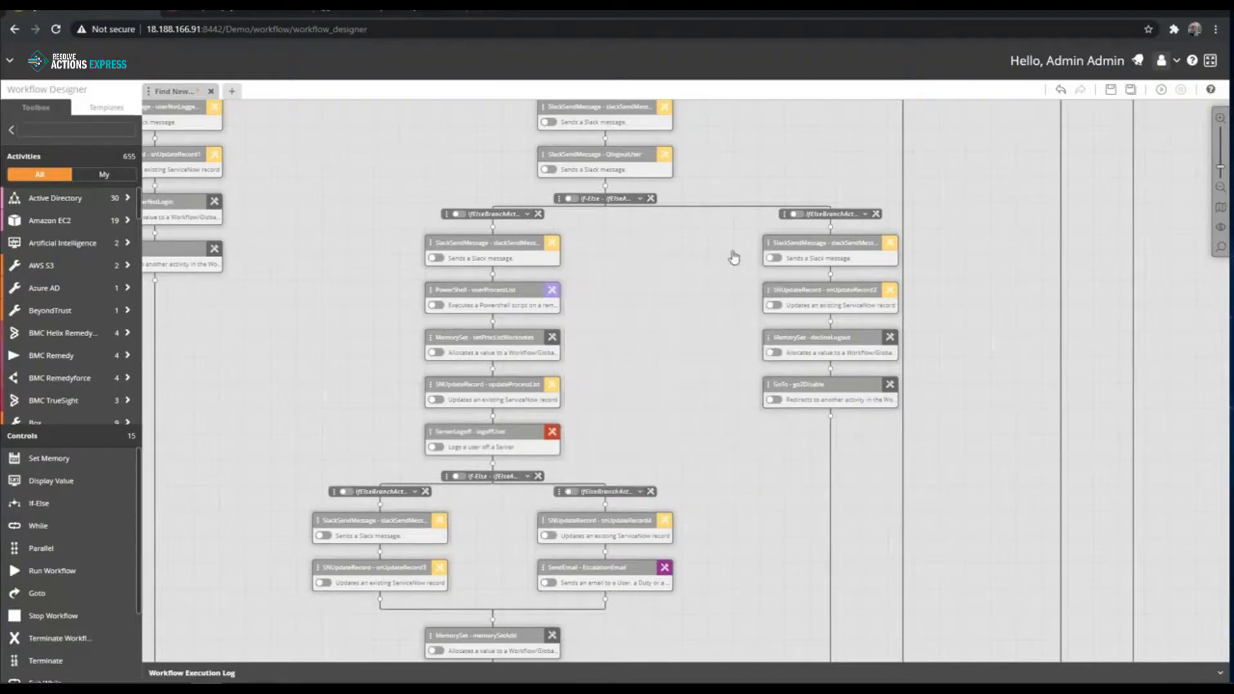
Inspect the ServiceNow properties in the updateProcessList activity and the host settings of the logoffUser activity, and close them unchanged
drag(647, 407, 642, 298)
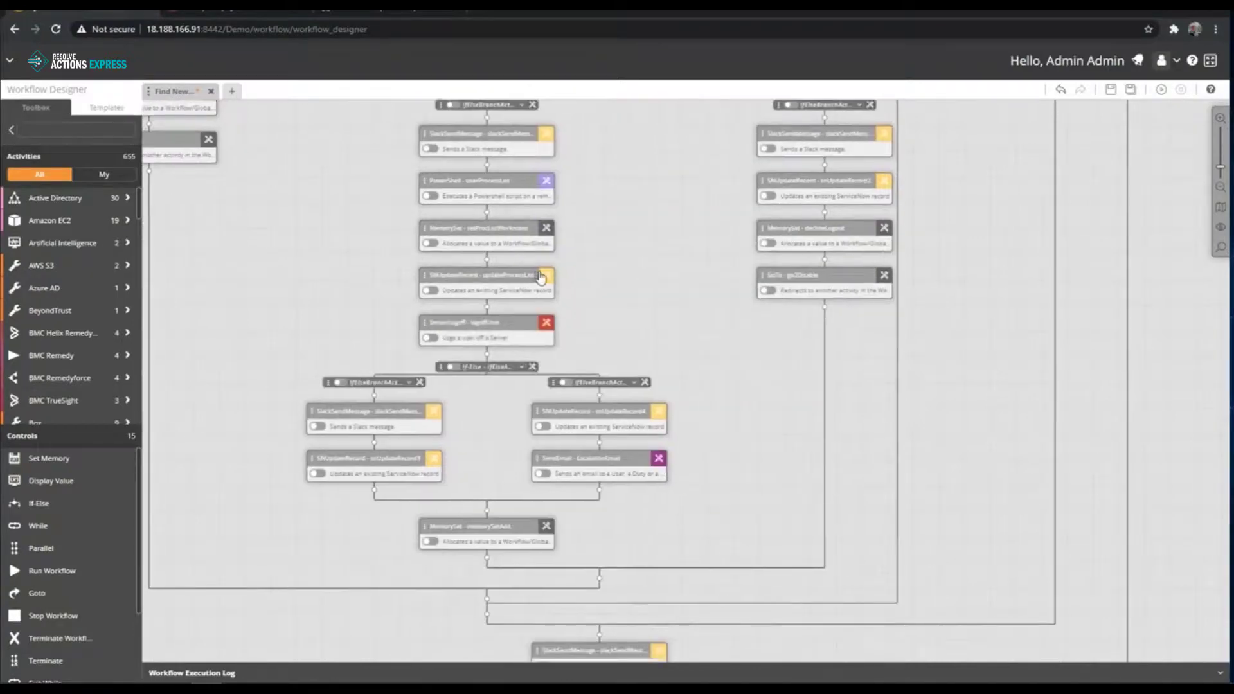
double_click(546, 283)
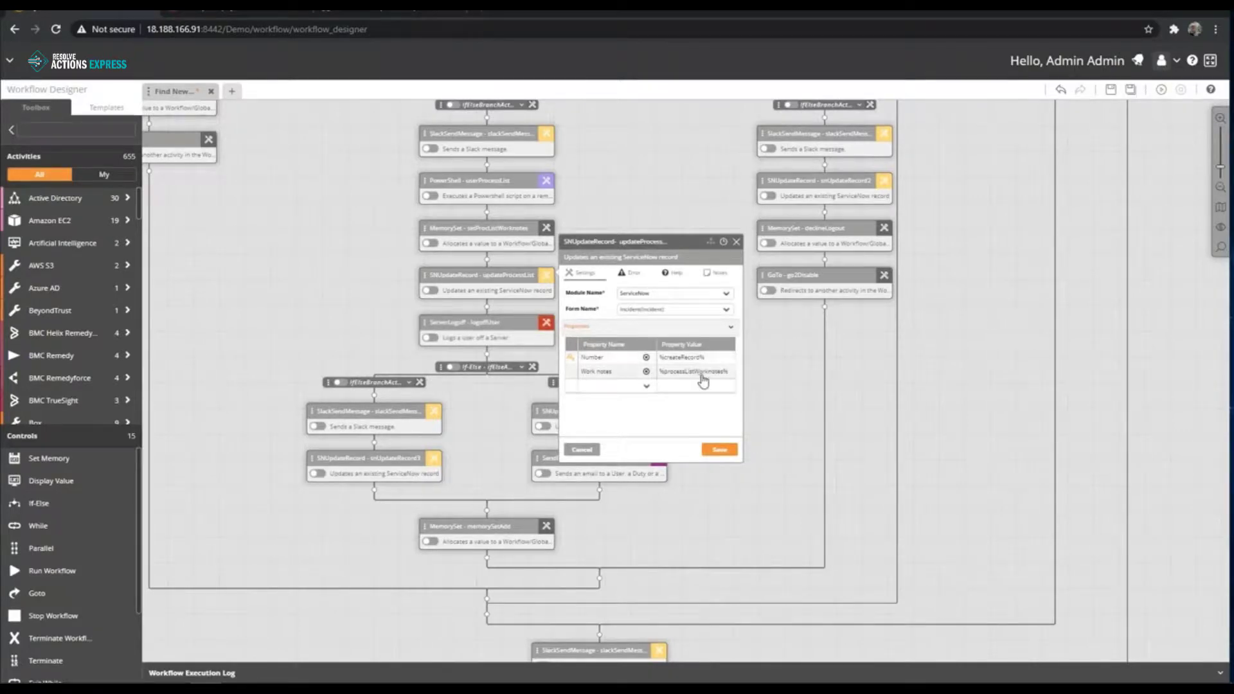
click(744, 250)
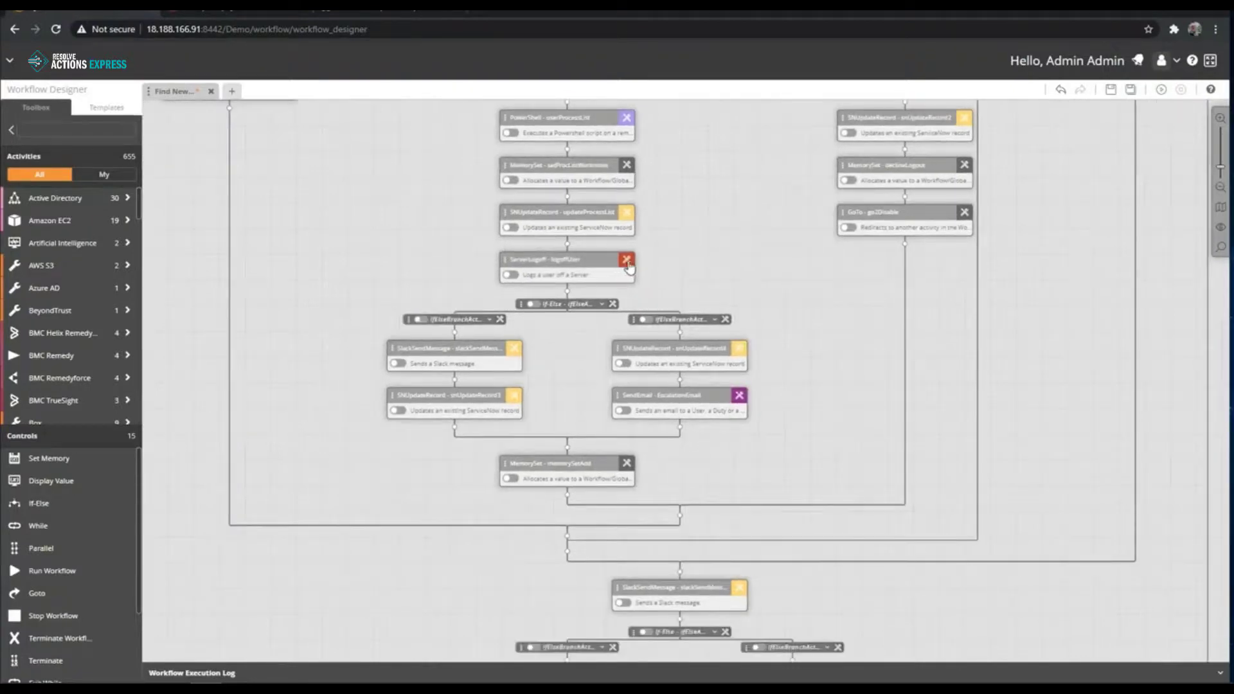
click(627, 262)
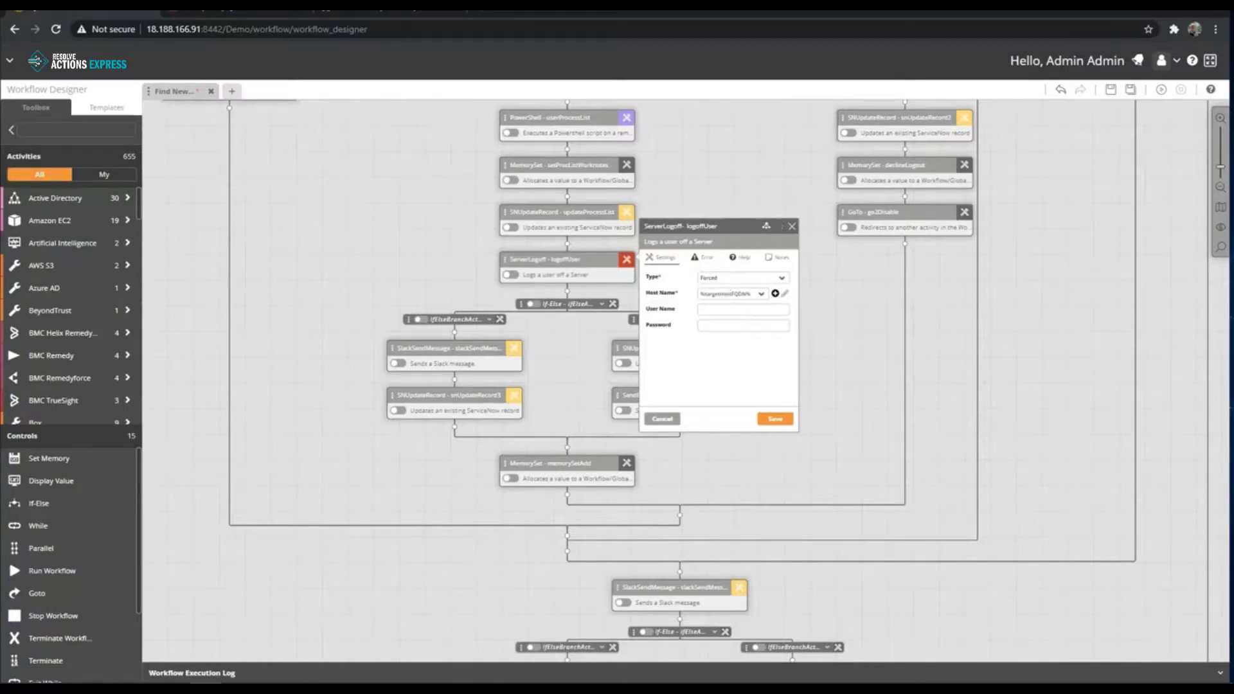
click(794, 226)
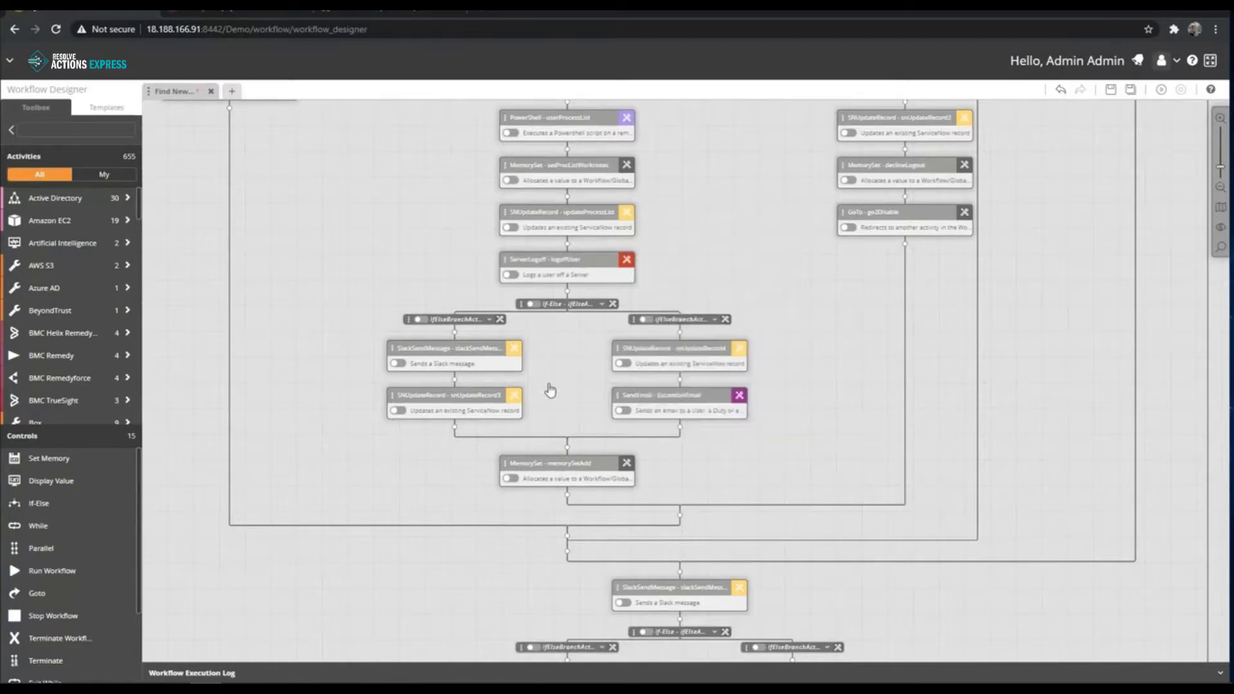
Review the Slack message and the ServiceNow record update in the branch for a logged-out user, and close the settings
drag(550, 388, 566, 343)
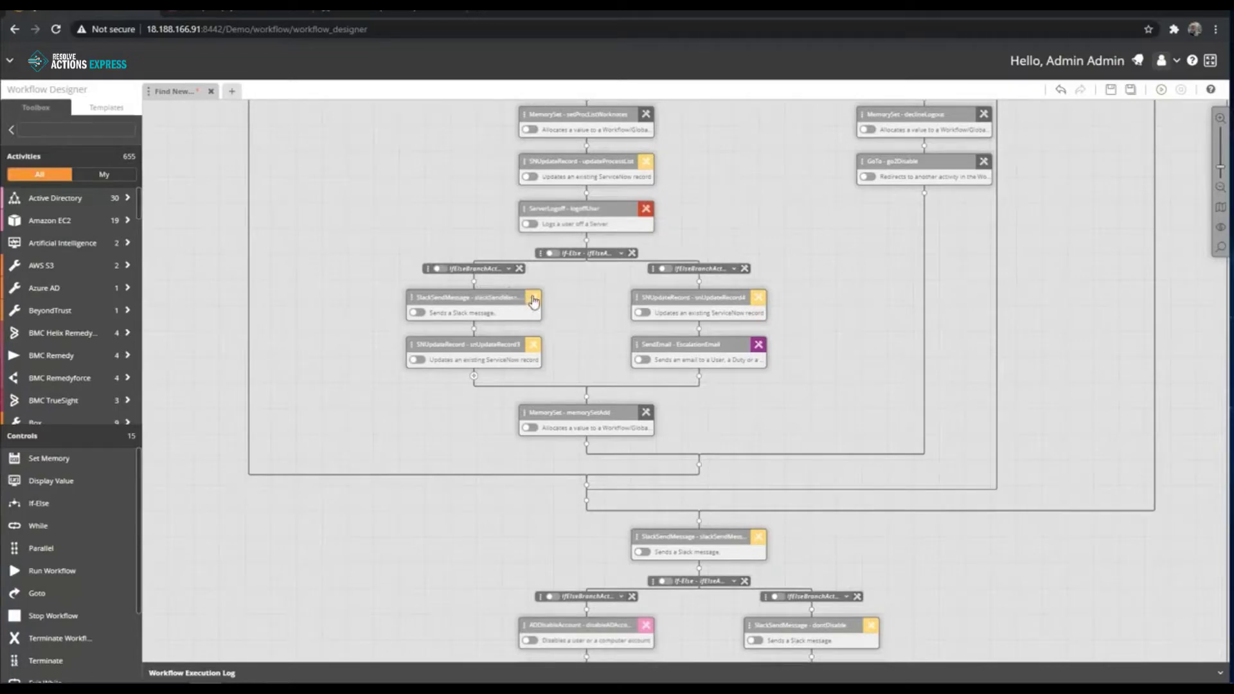
click(533, 299)
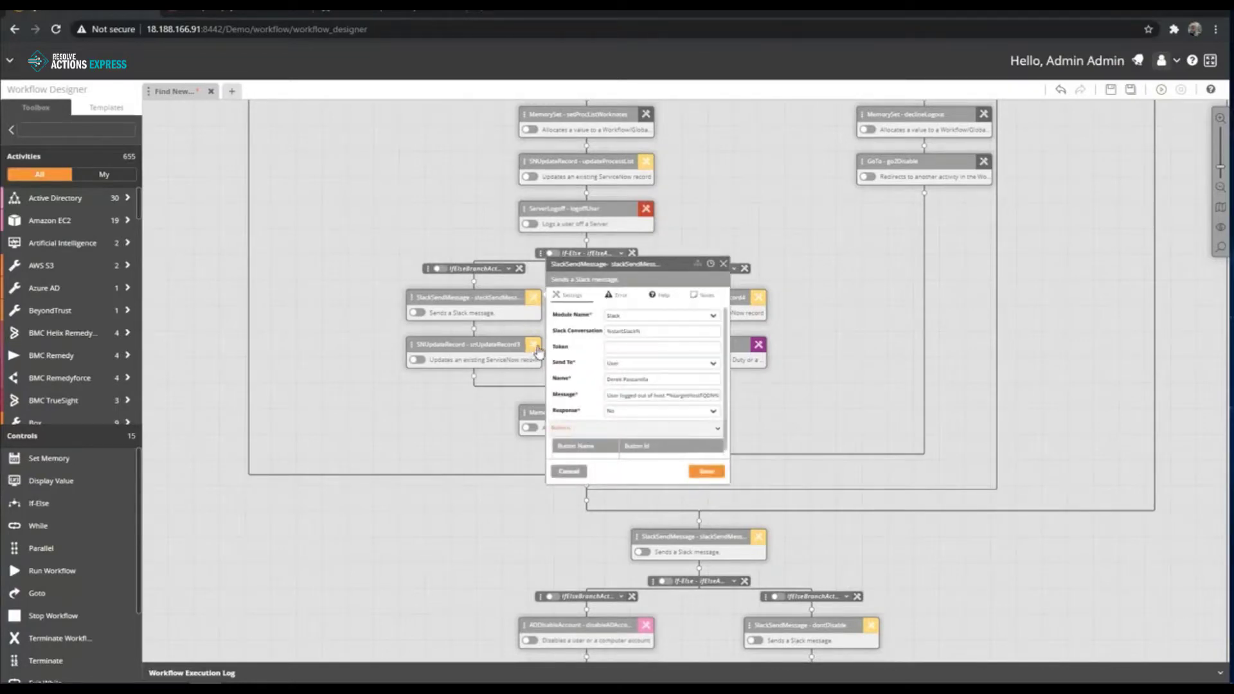
click(534, 349)
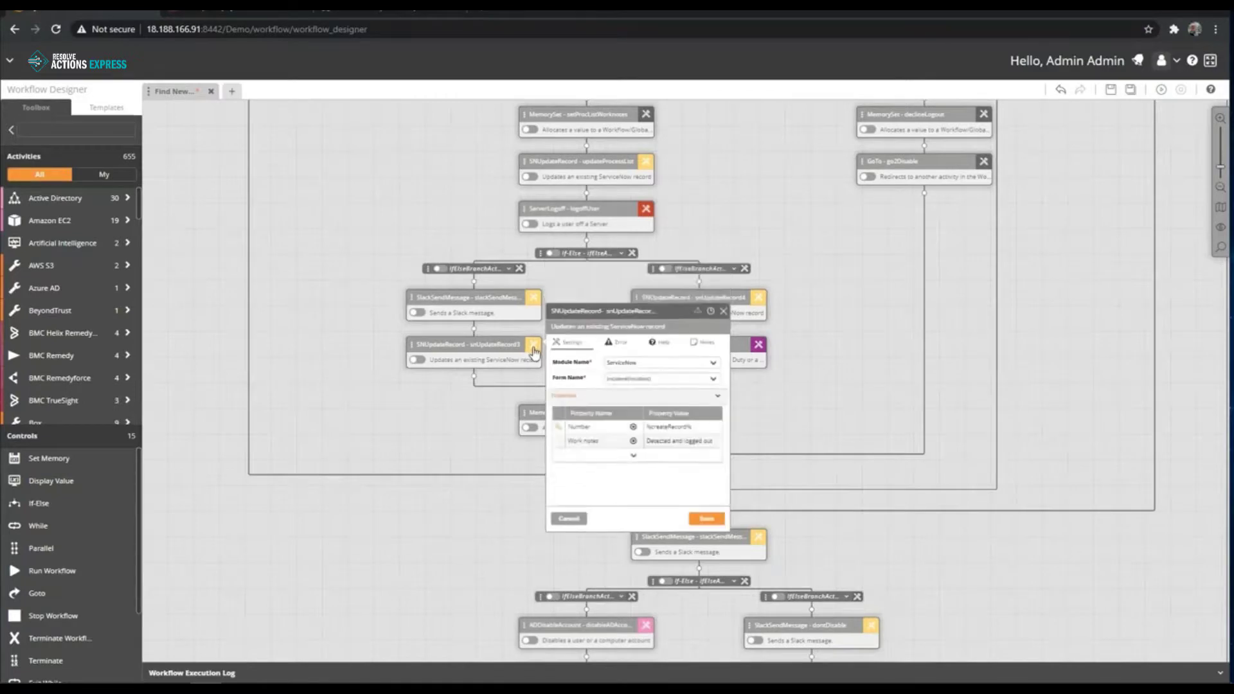
click(720, 313)
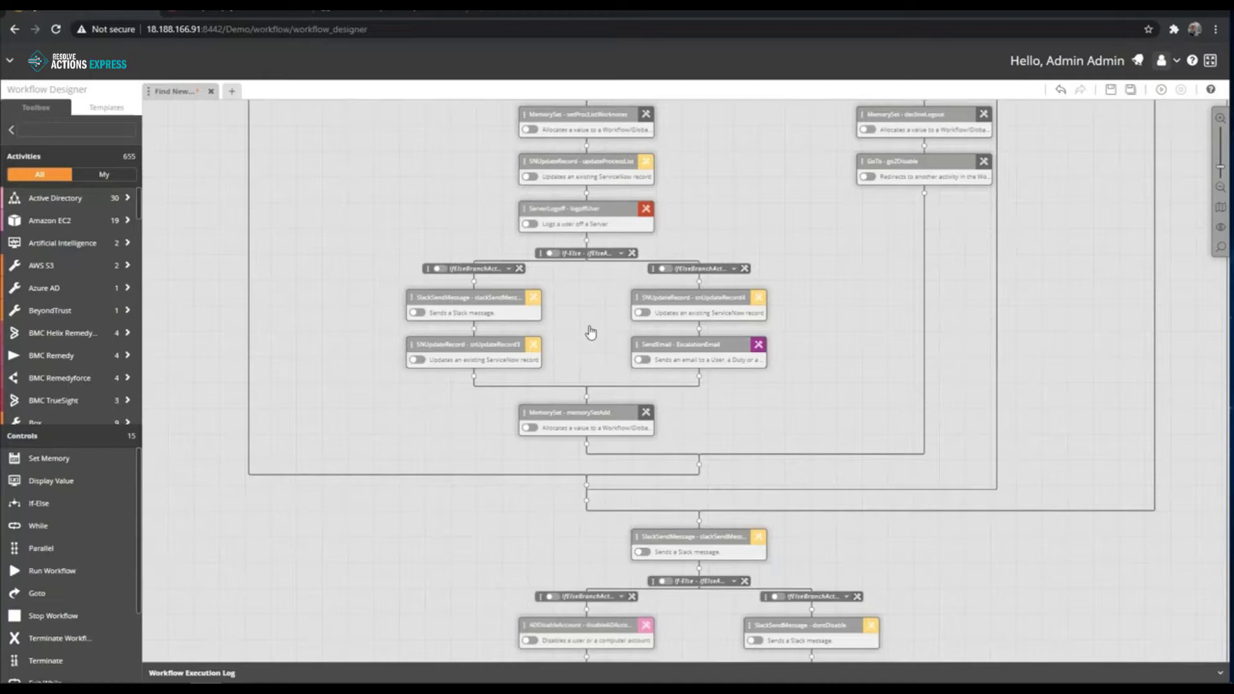
Inspect the recipients and subject of the EscalationEmail activity and close its settings unchanged
click(757, 347)
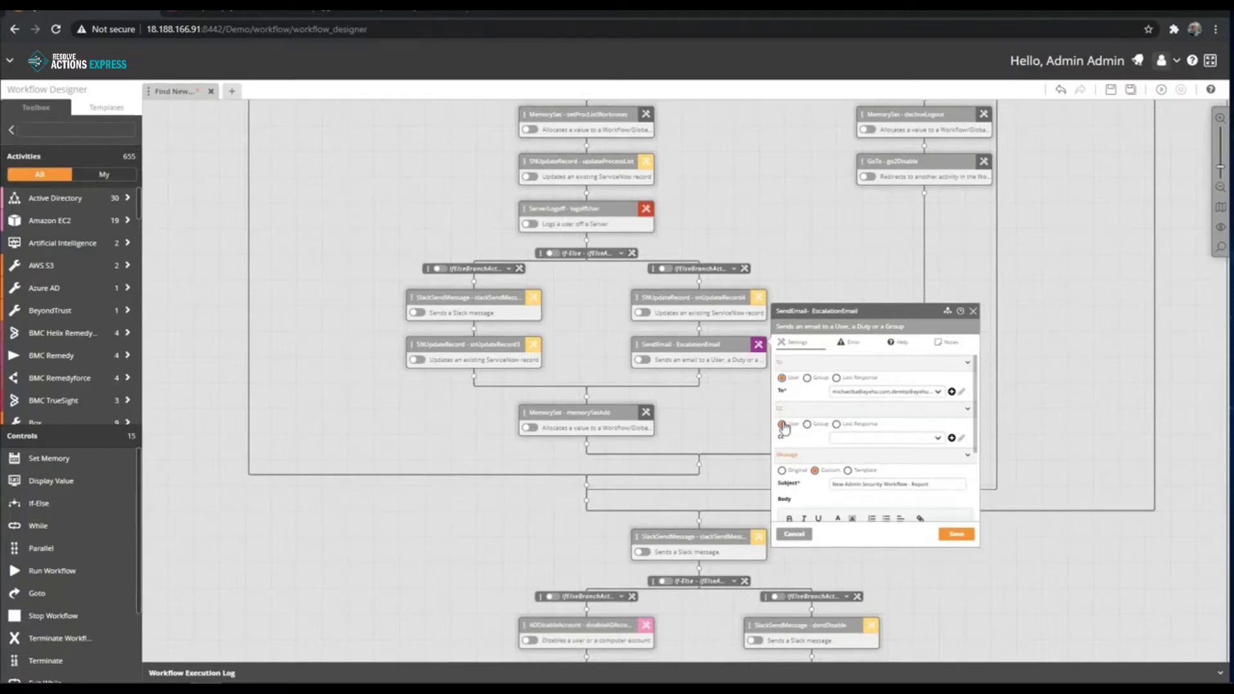
drag(713, 411, 643, 390)
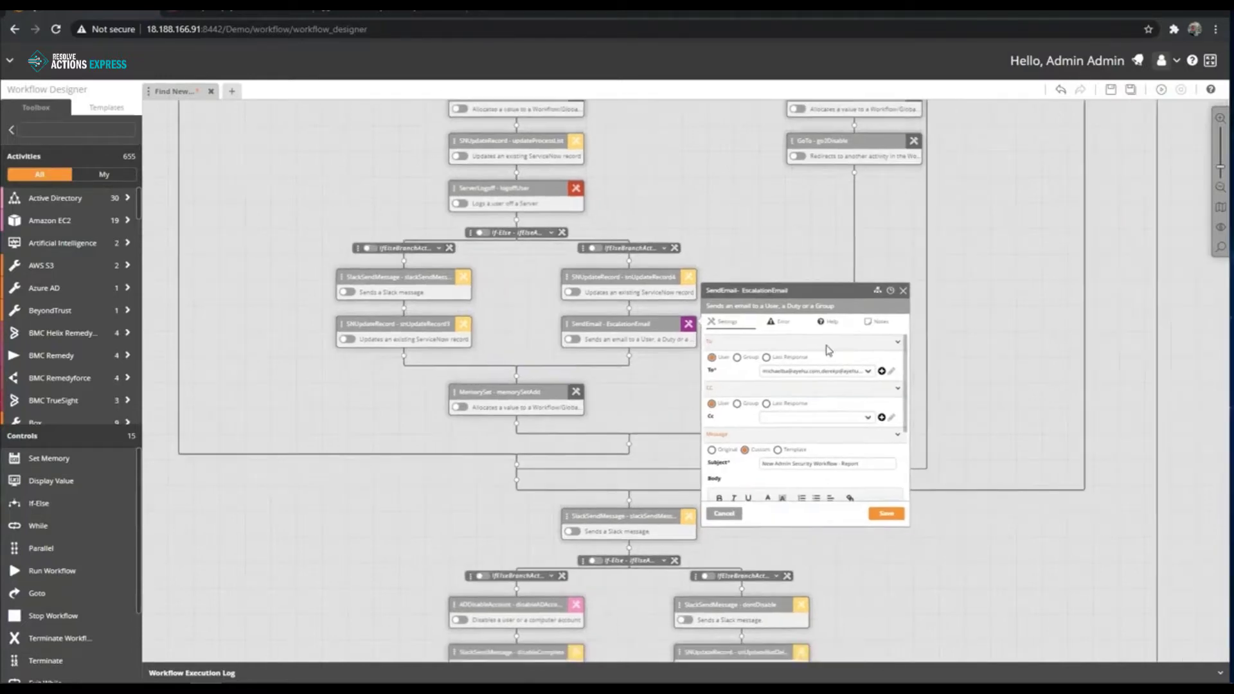
click(902, 290)
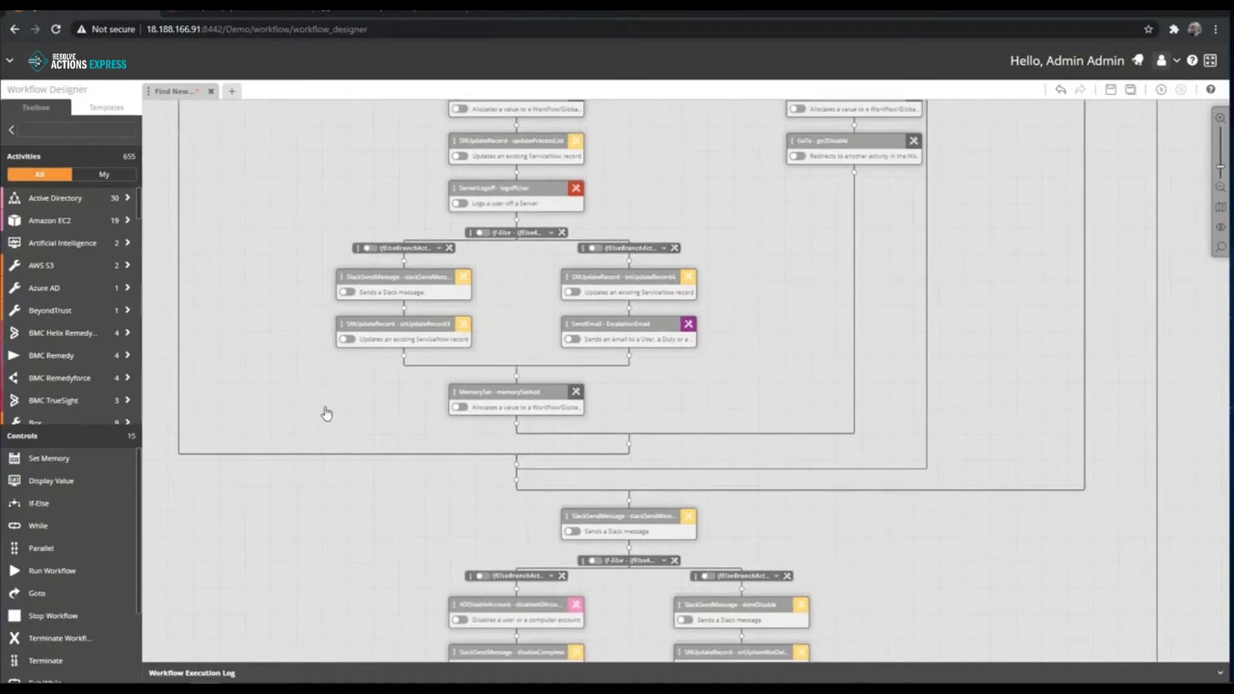
Review the account-disabling, Slack message and ServiceNow update settings in the disable-user branch, and close them unchanged
scroll(347, 543, down, 5)
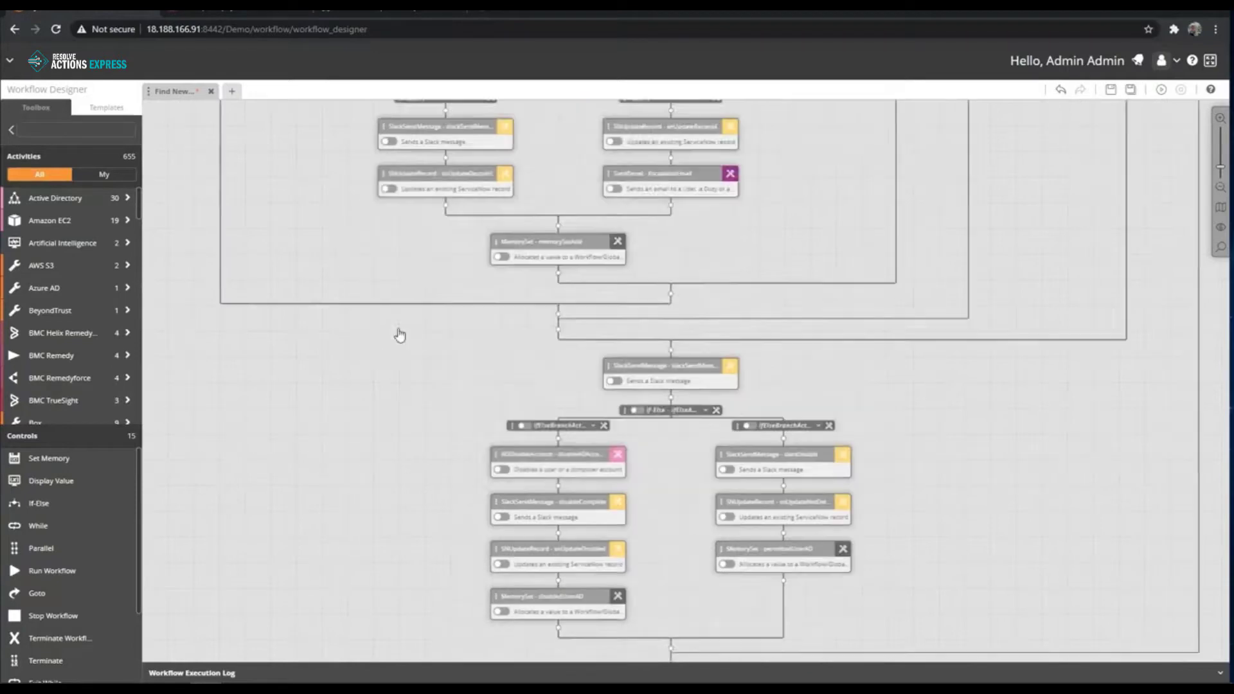
drag(625, 320, 604, 327)
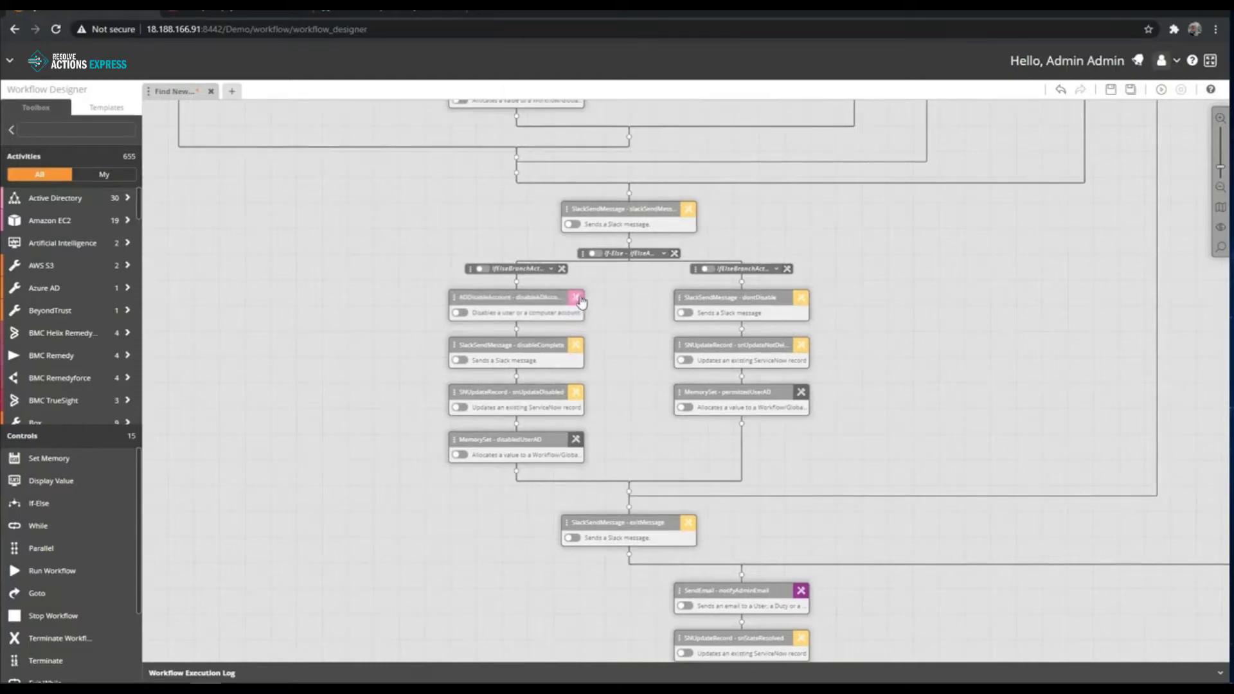
click(577, 298)
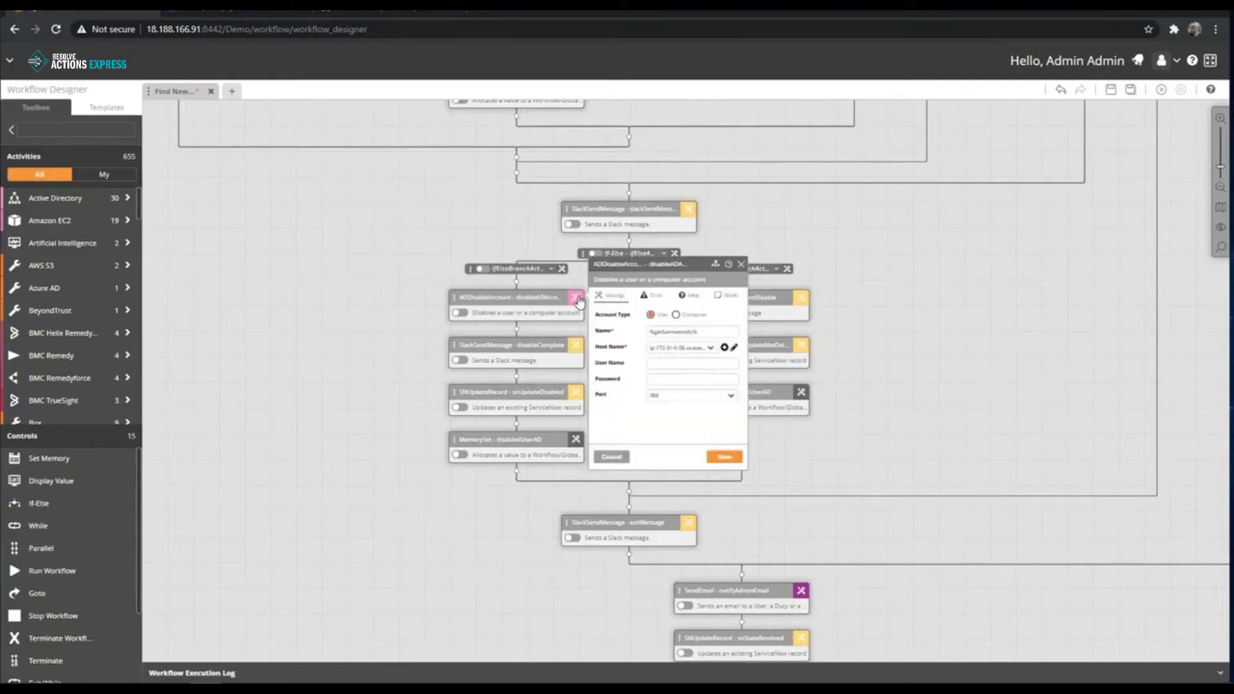
click(577, 349)
scroll(675, 443, down, 1)
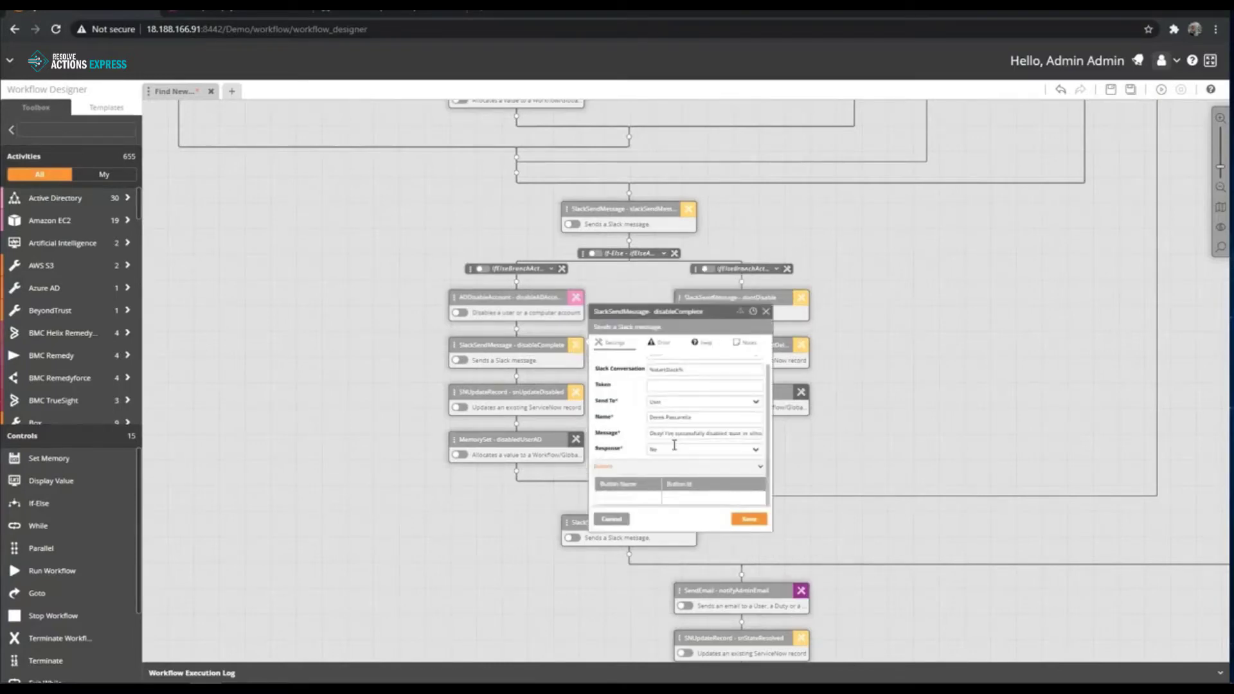
click(576, 392)
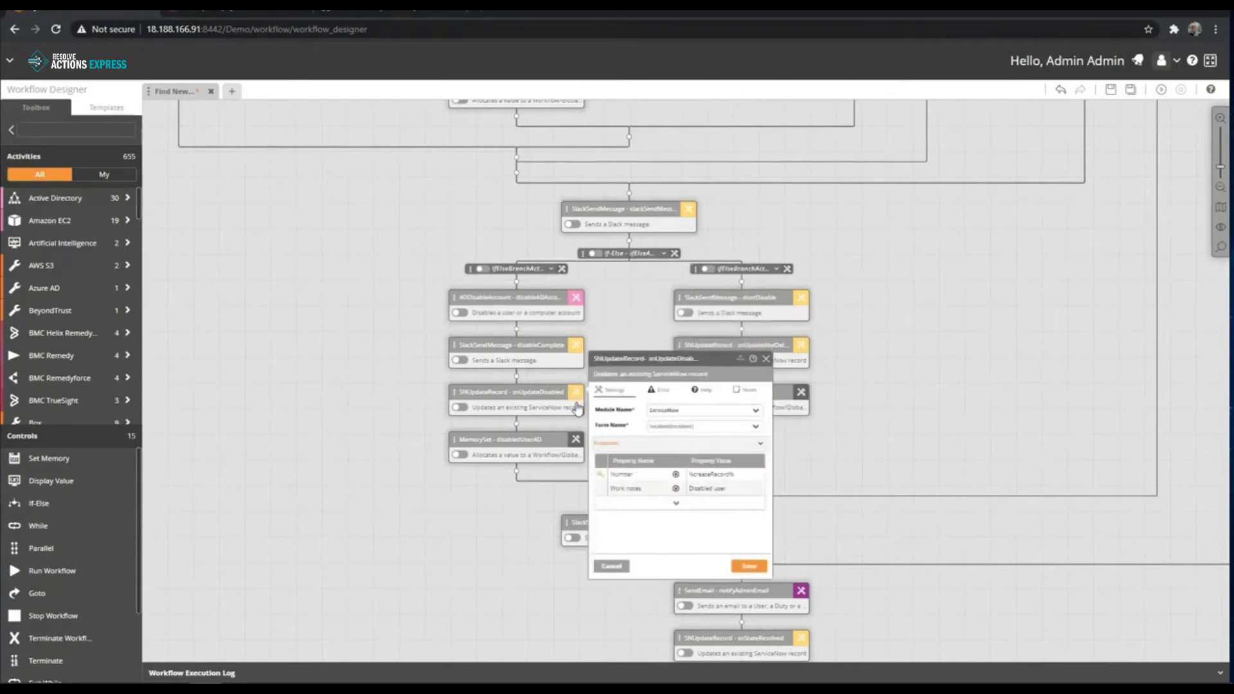
click(765, 359)
Inspect the Slack message settings of the exitMessage activity and close them unchanged
drag(838, 511, 768, 458)
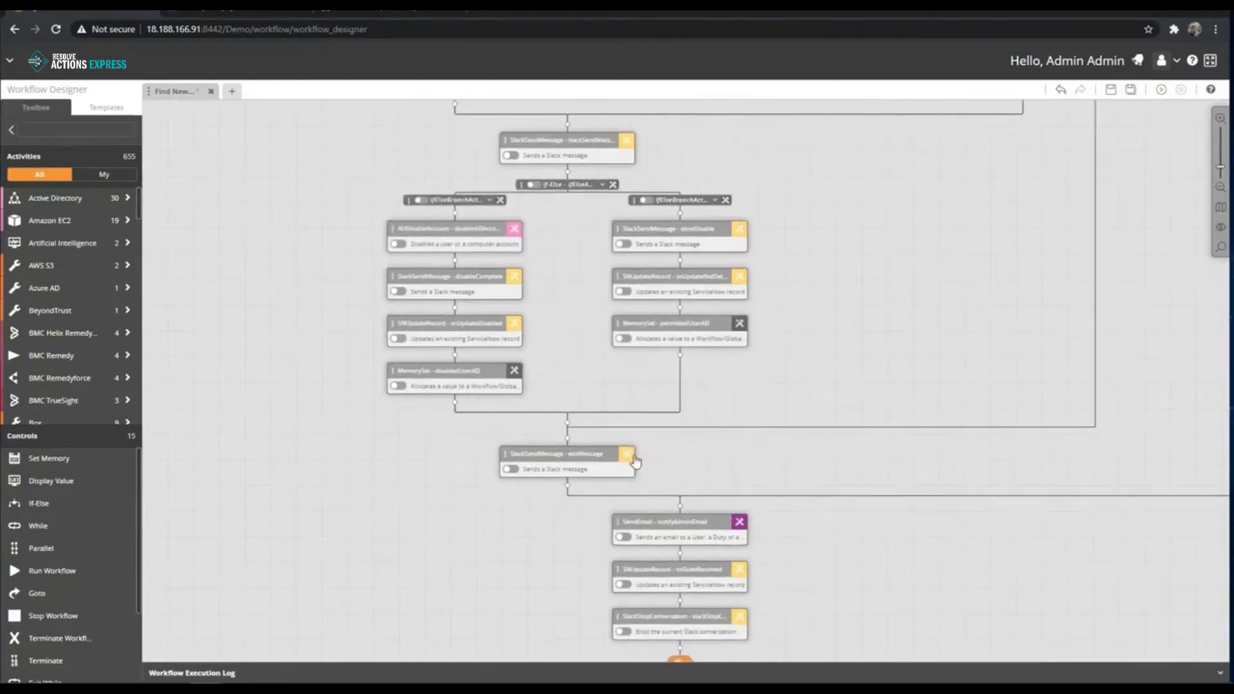
click(626, 456)
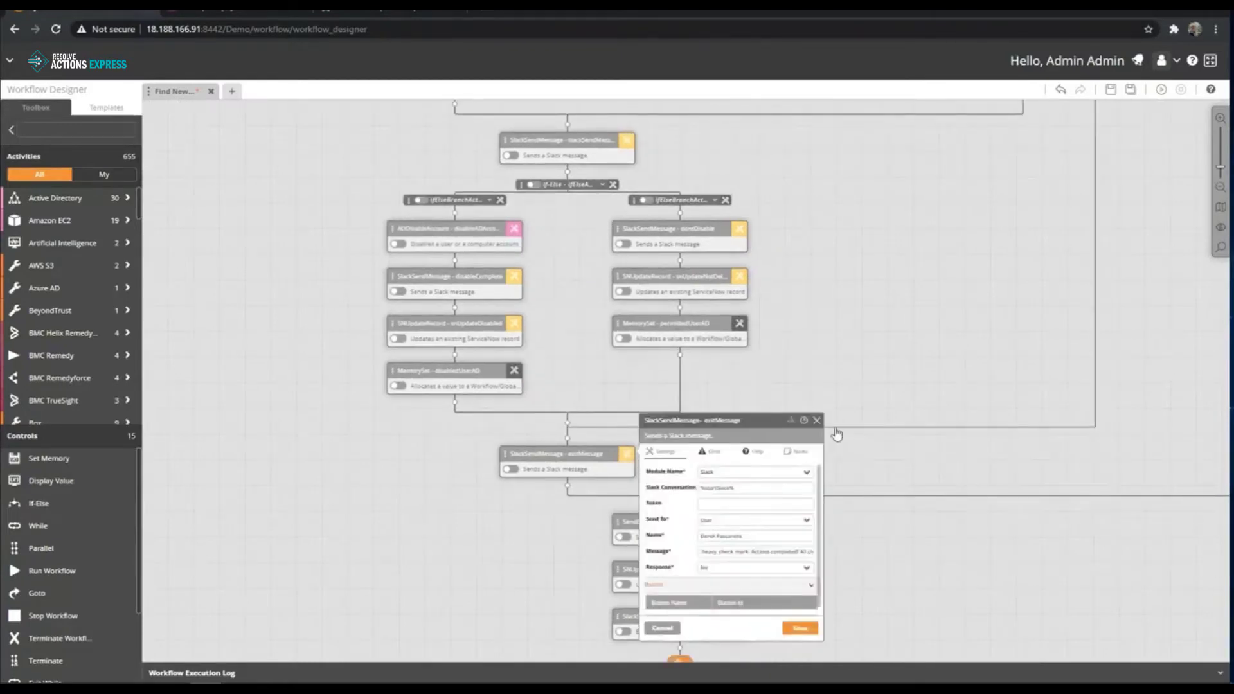
click(816, 420)
Examine the recipients, subject and message body of the notifyAdminEmail activity, and close its settings unchanged
drag(877, 591, 782, 382)
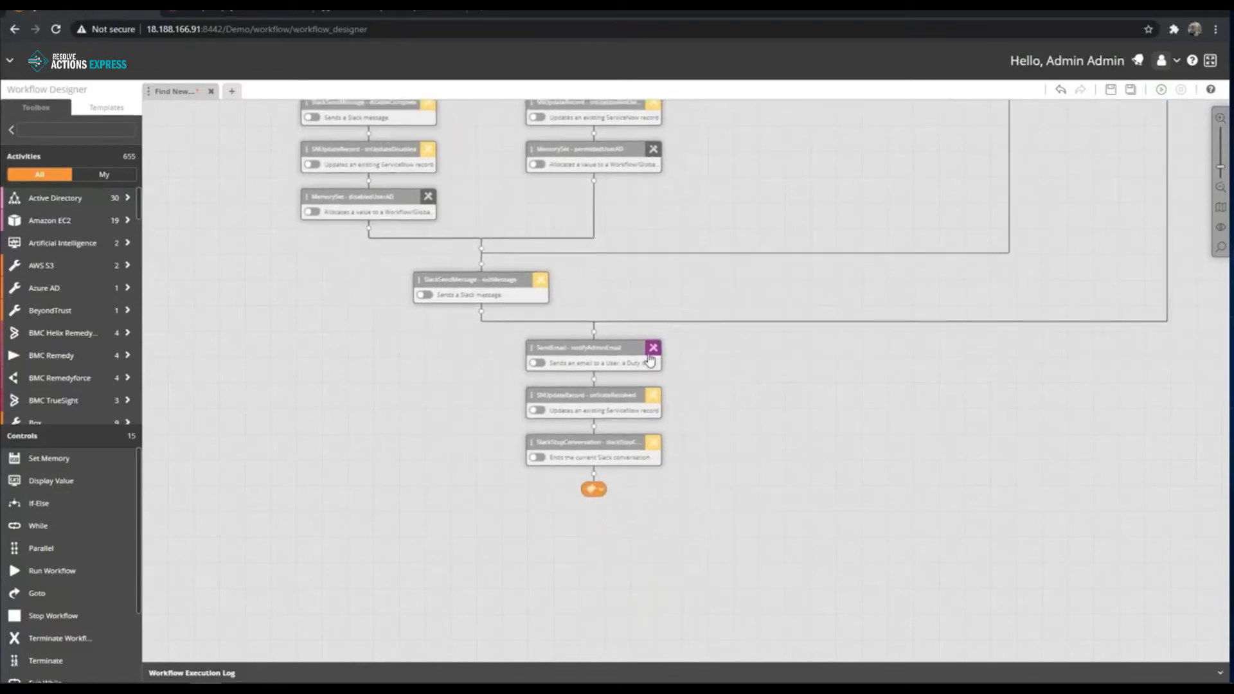
click(654, 349)
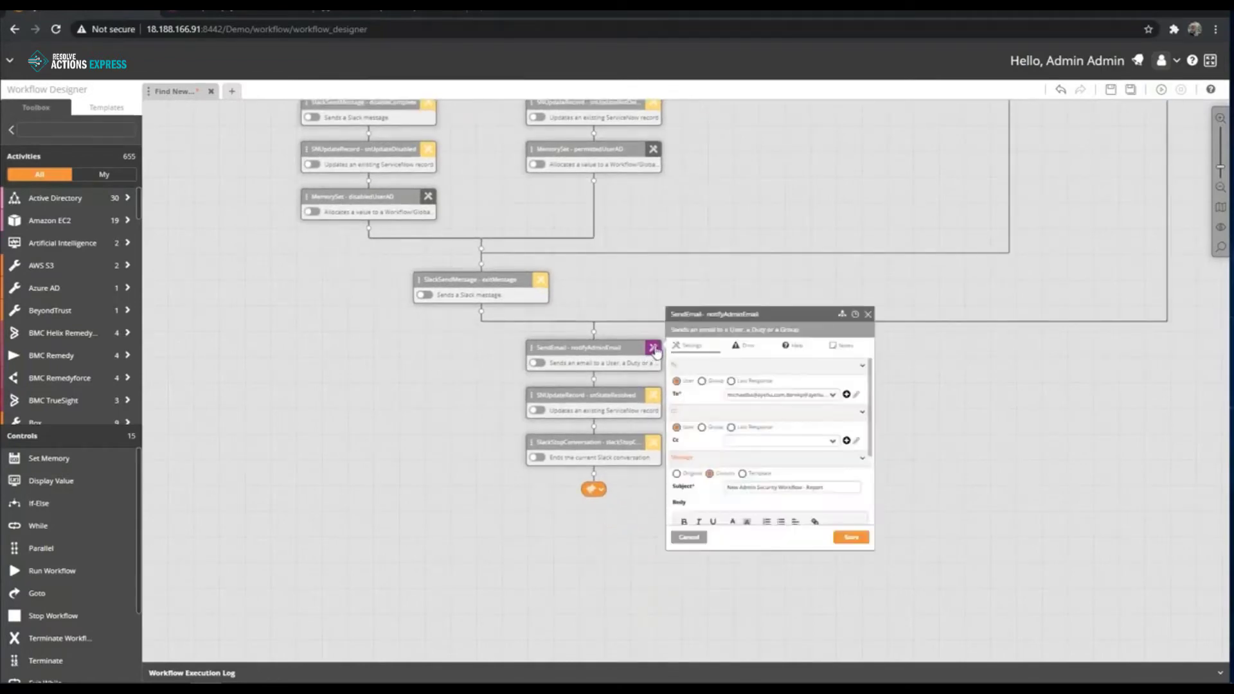
scroll(847, 414, down, 3)
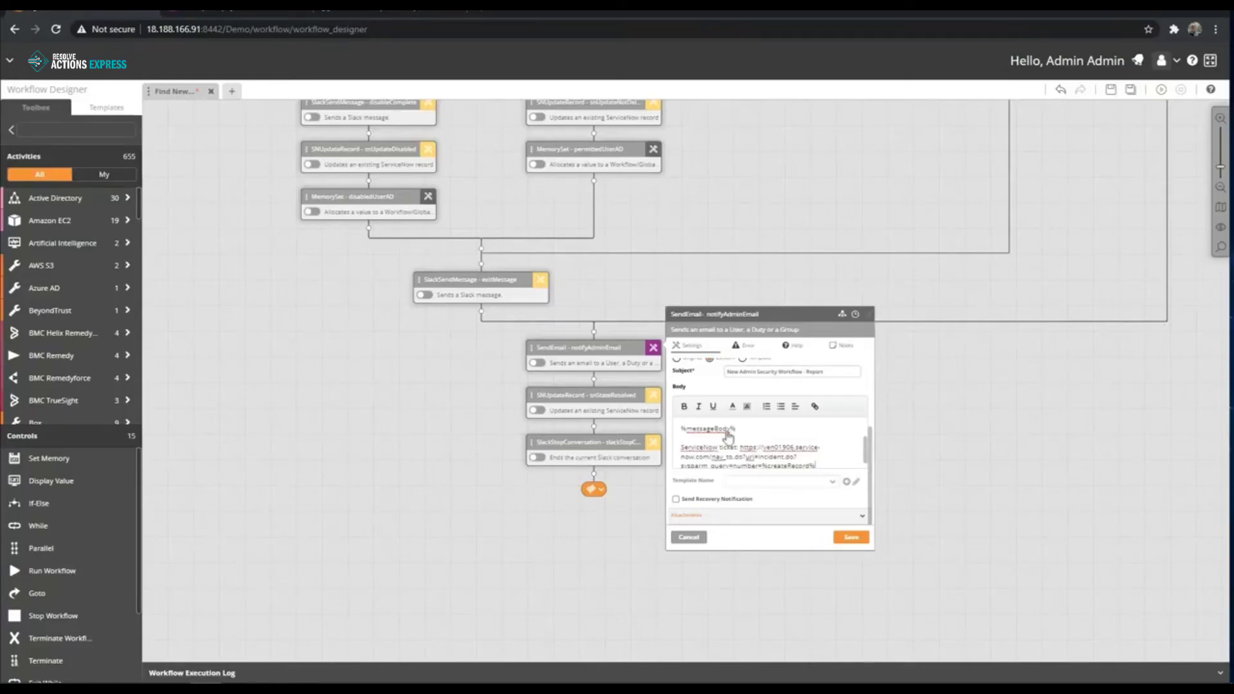
click(867, 315)
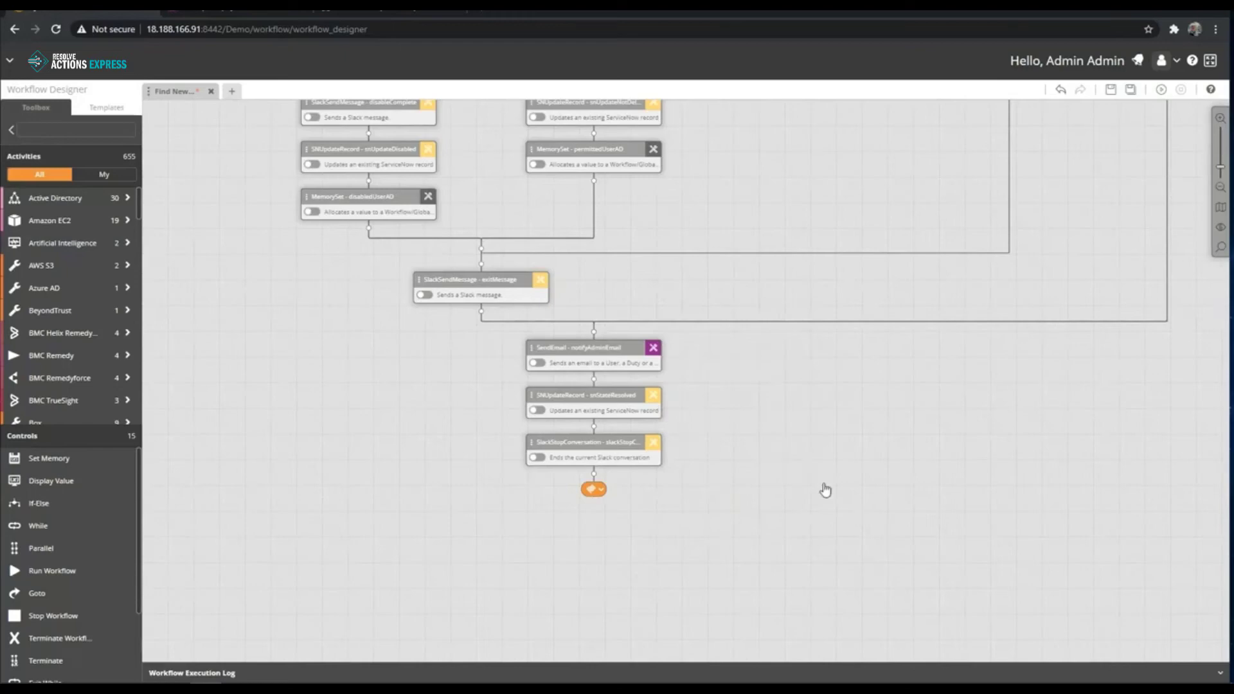